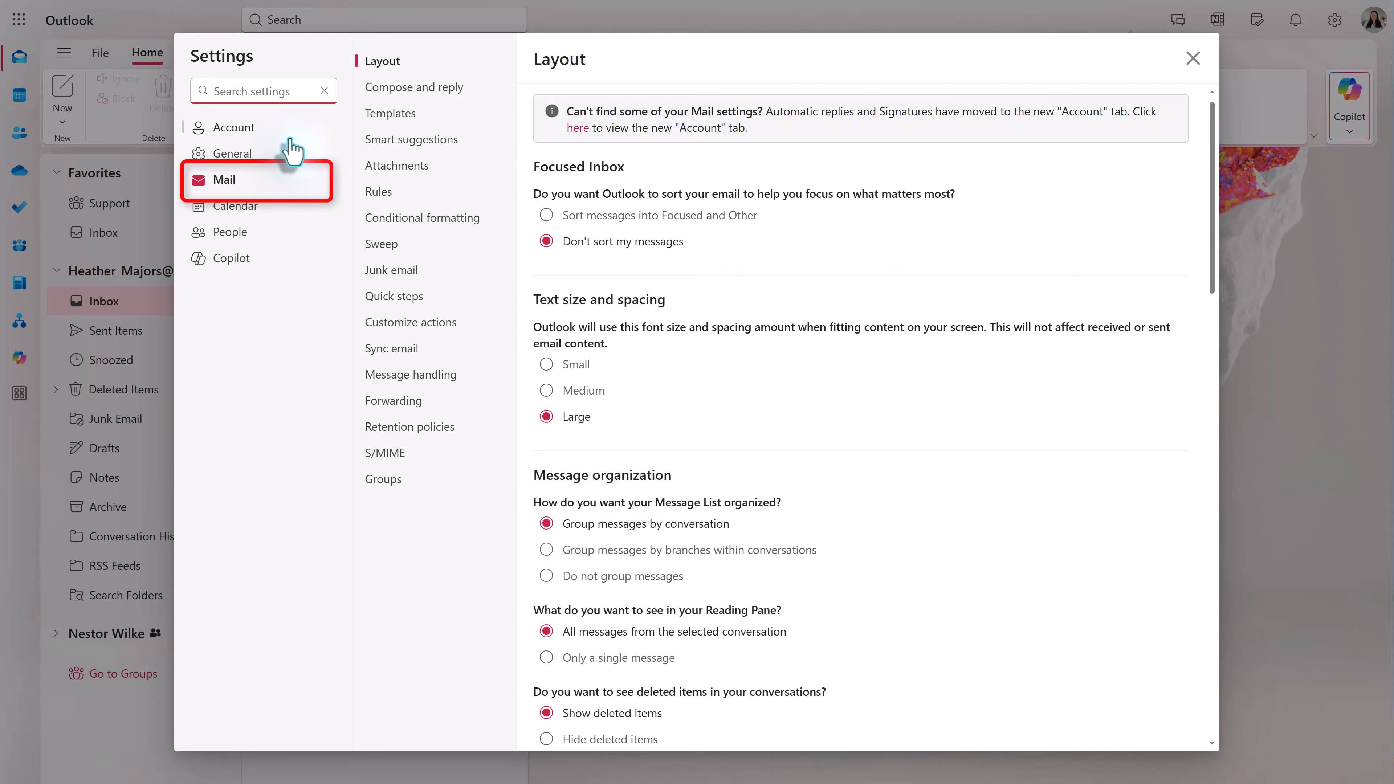
Try sorting messages into Focused and Other, view both message lists, and set Focused Inbox back to not sorting messages.
left_click(583, 220)
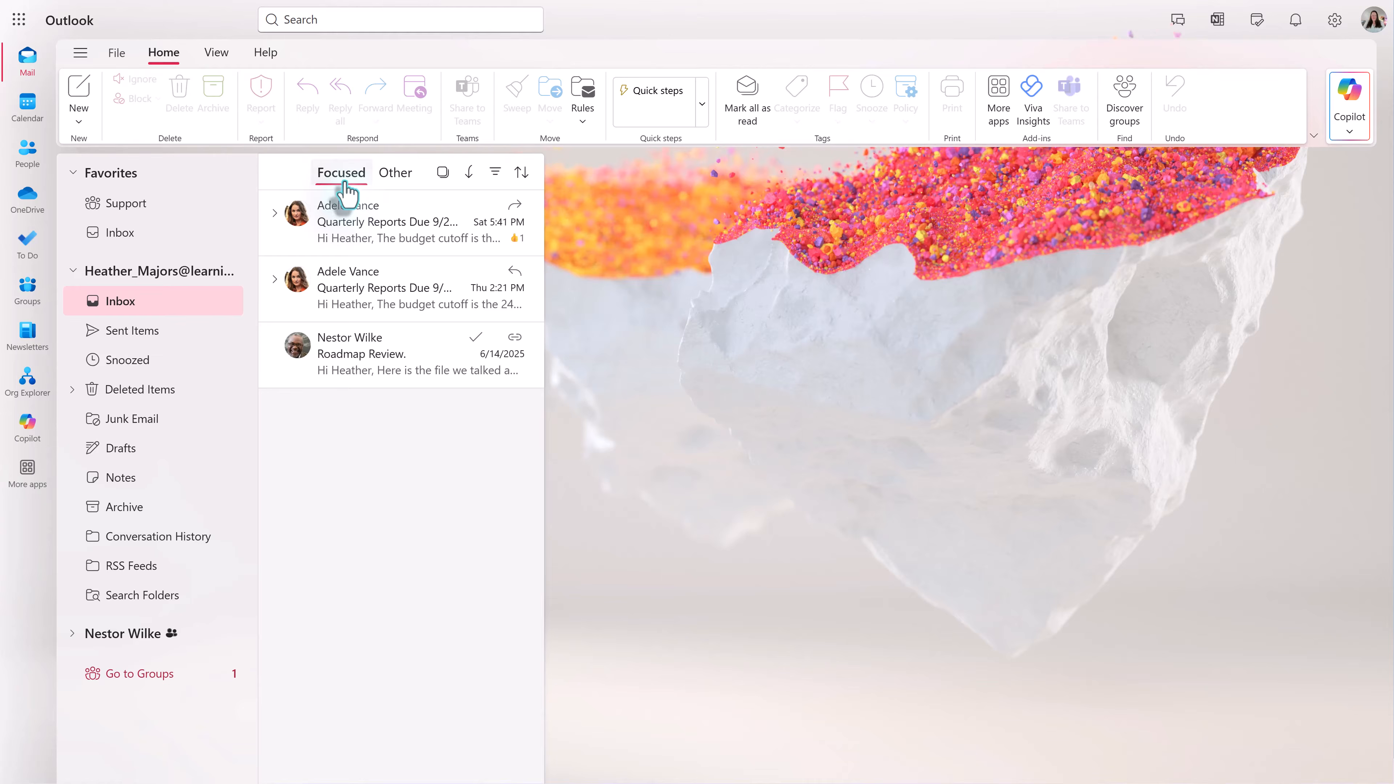
left_click(396, 173)
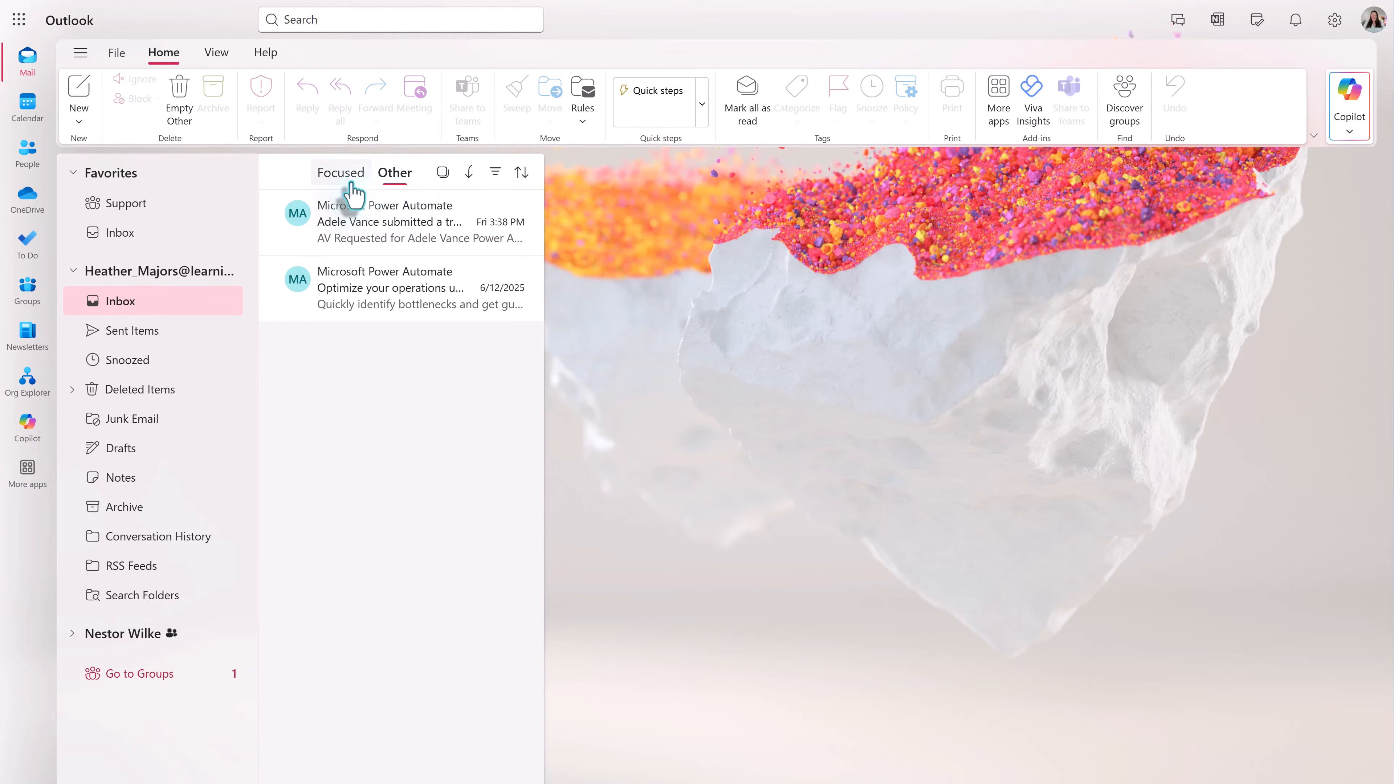
left_click(343, 173)
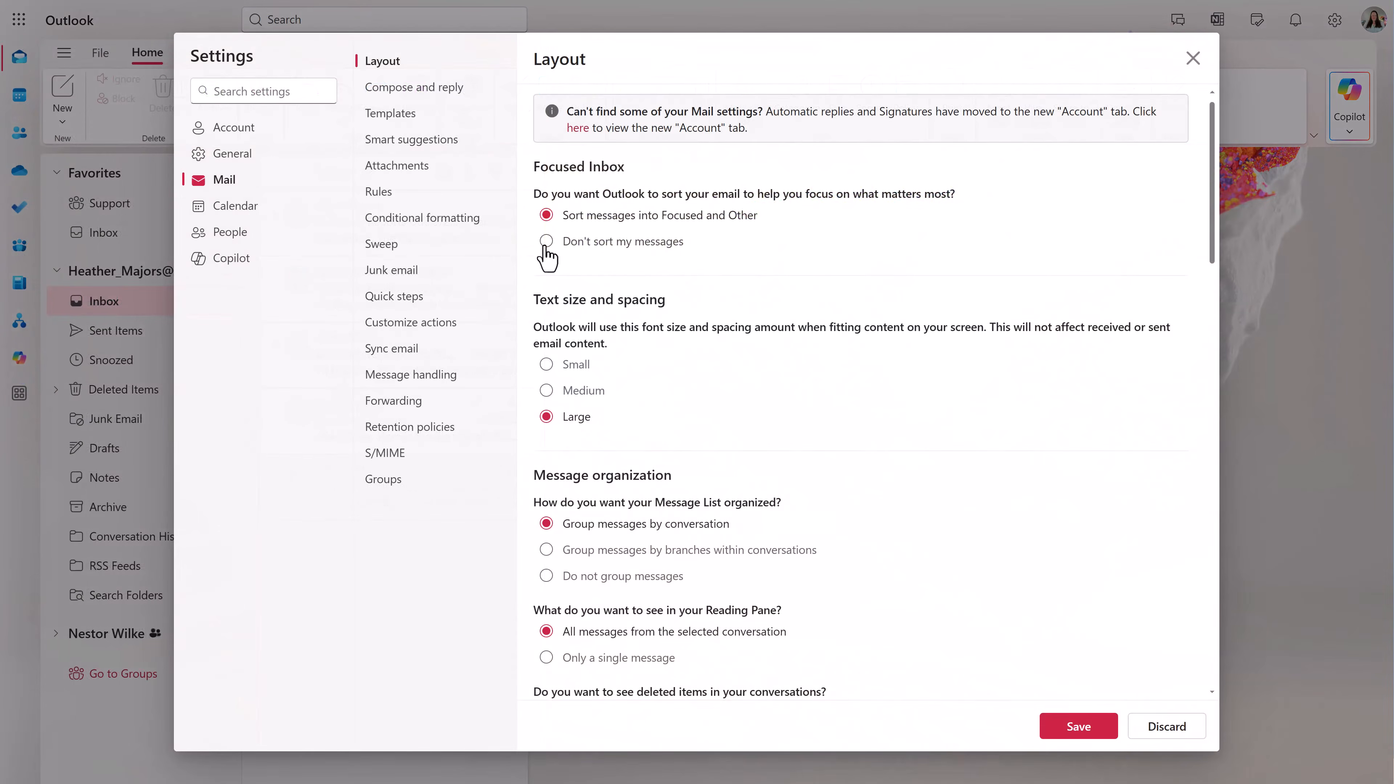
left_click(546, 244)
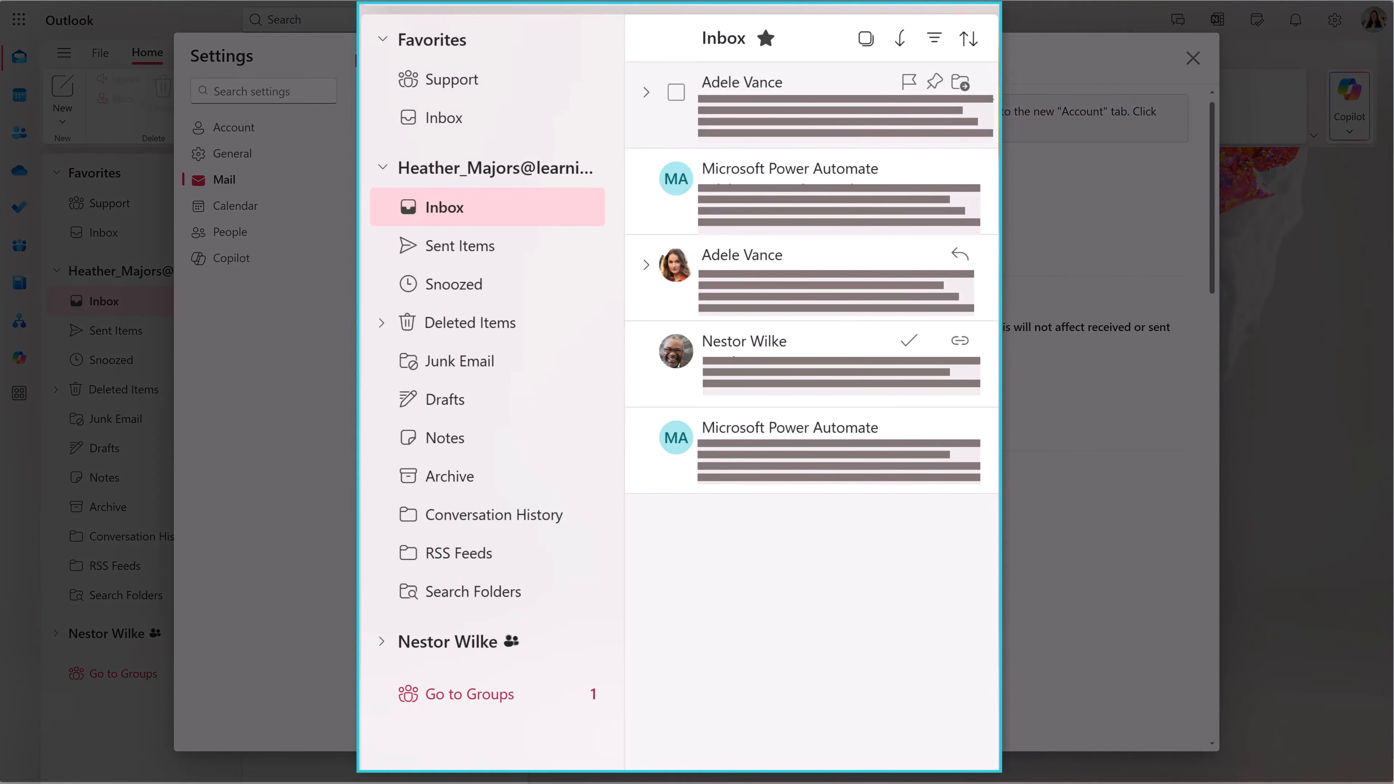
Set the text size and spacing to Small in the mail layout settings and save.
scroll(1109, 217, "down", 2)
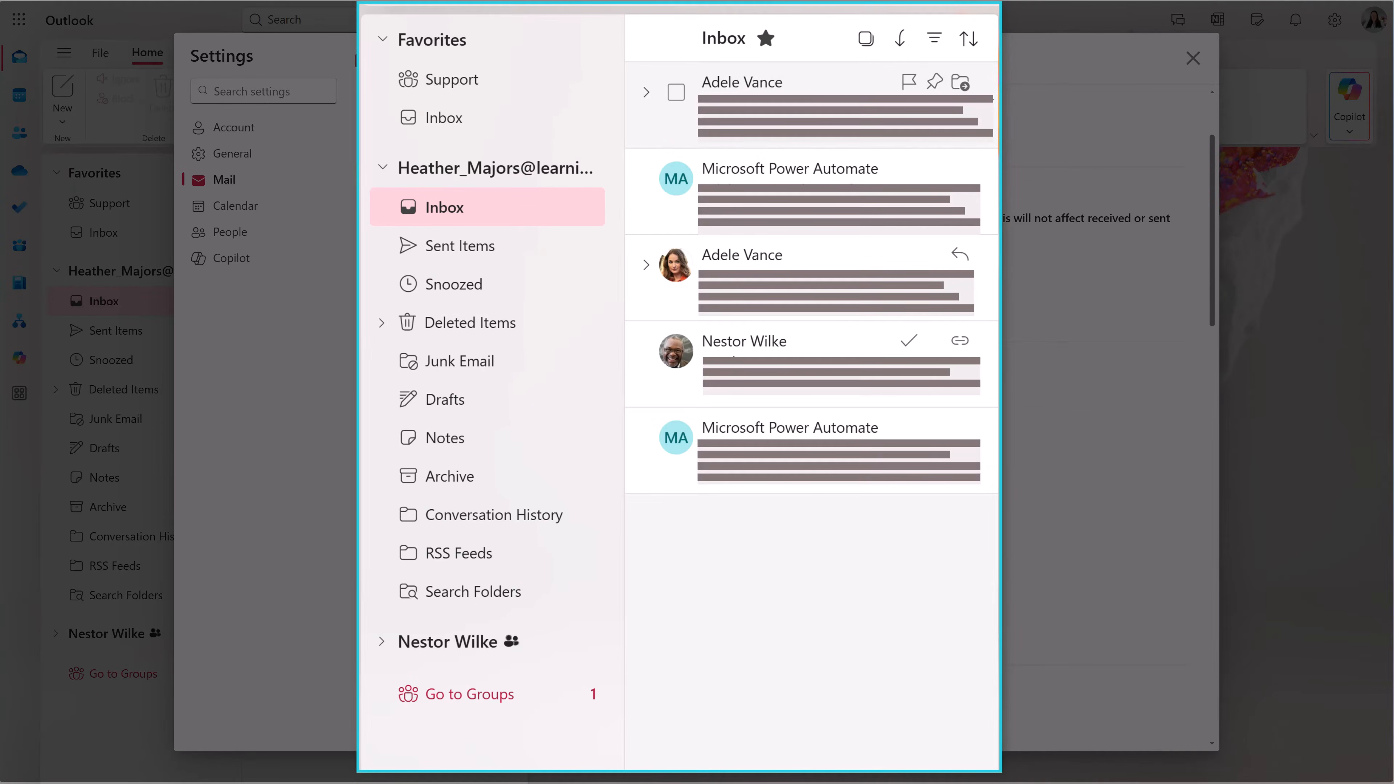
scroll(1109, 217, "up", 2)
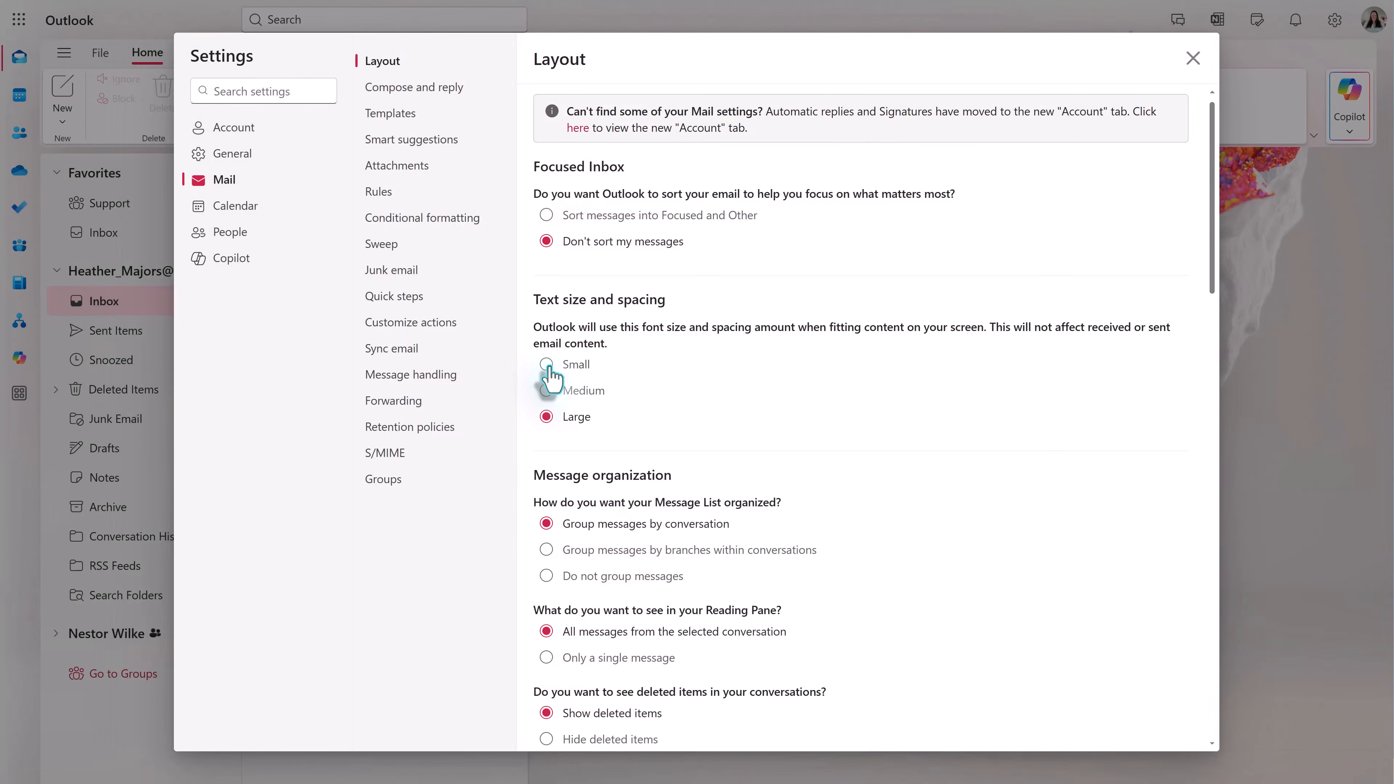
left_click(547, 366)
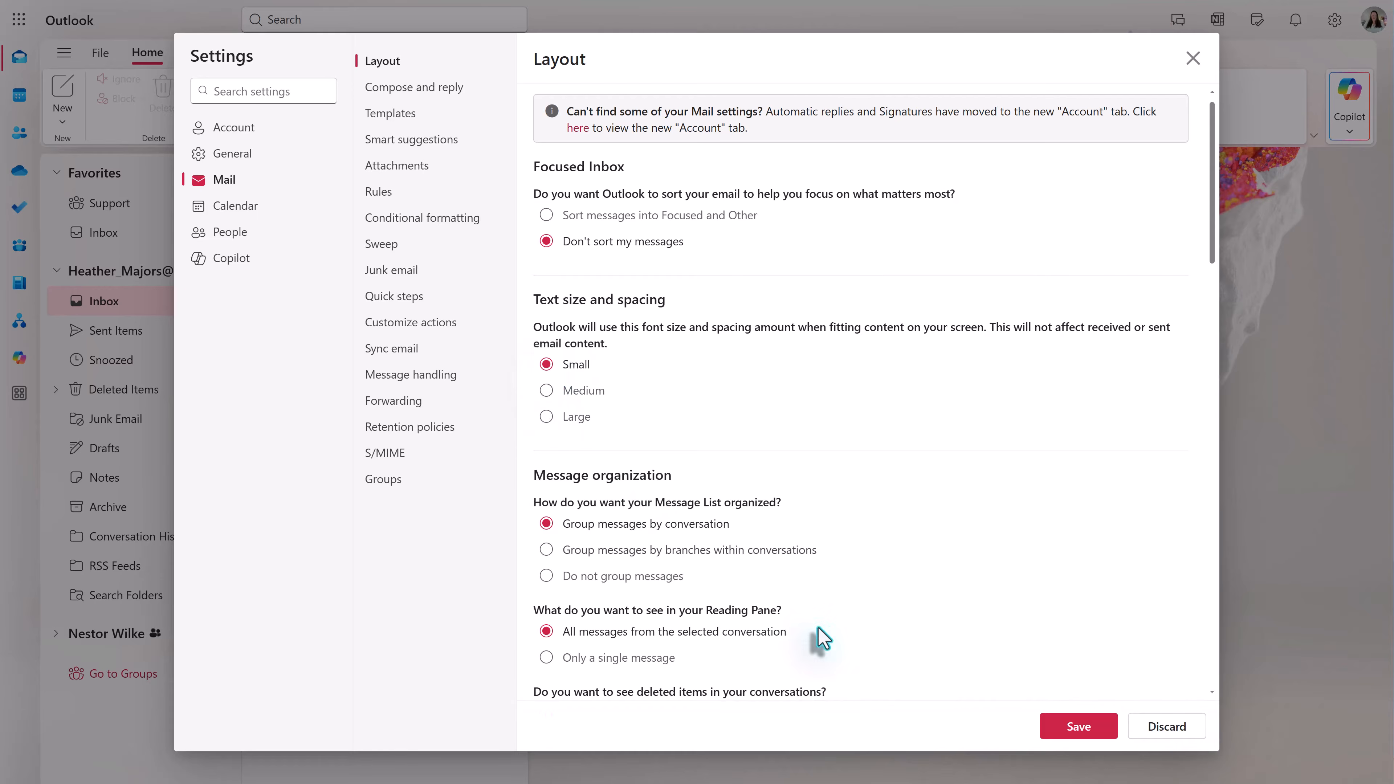
left_click(1078, 726)
Expand the latest Quarterly Reports Due 9/26/2025 COB conversation in the inbox and read through its messages.
scroll(614, 299, "down", 5)
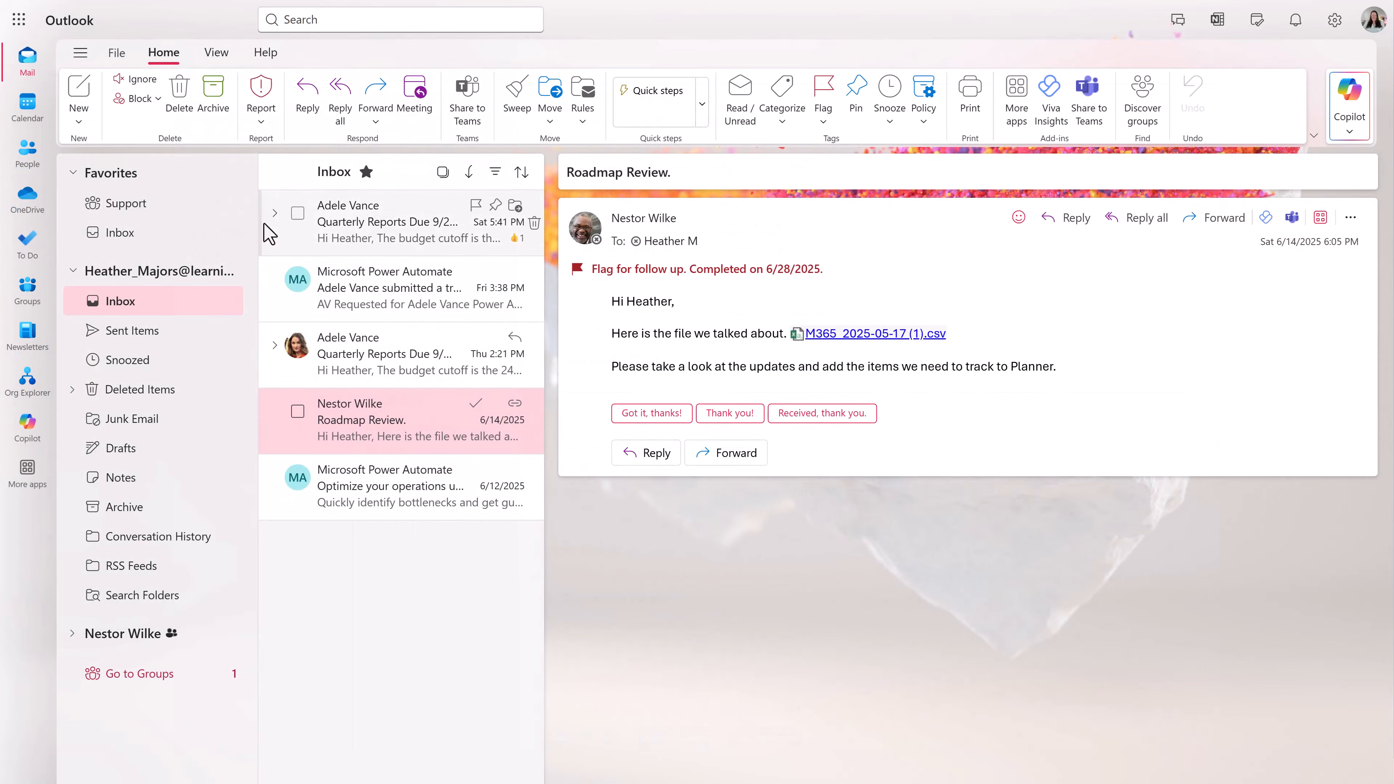
left_click(275, 214)
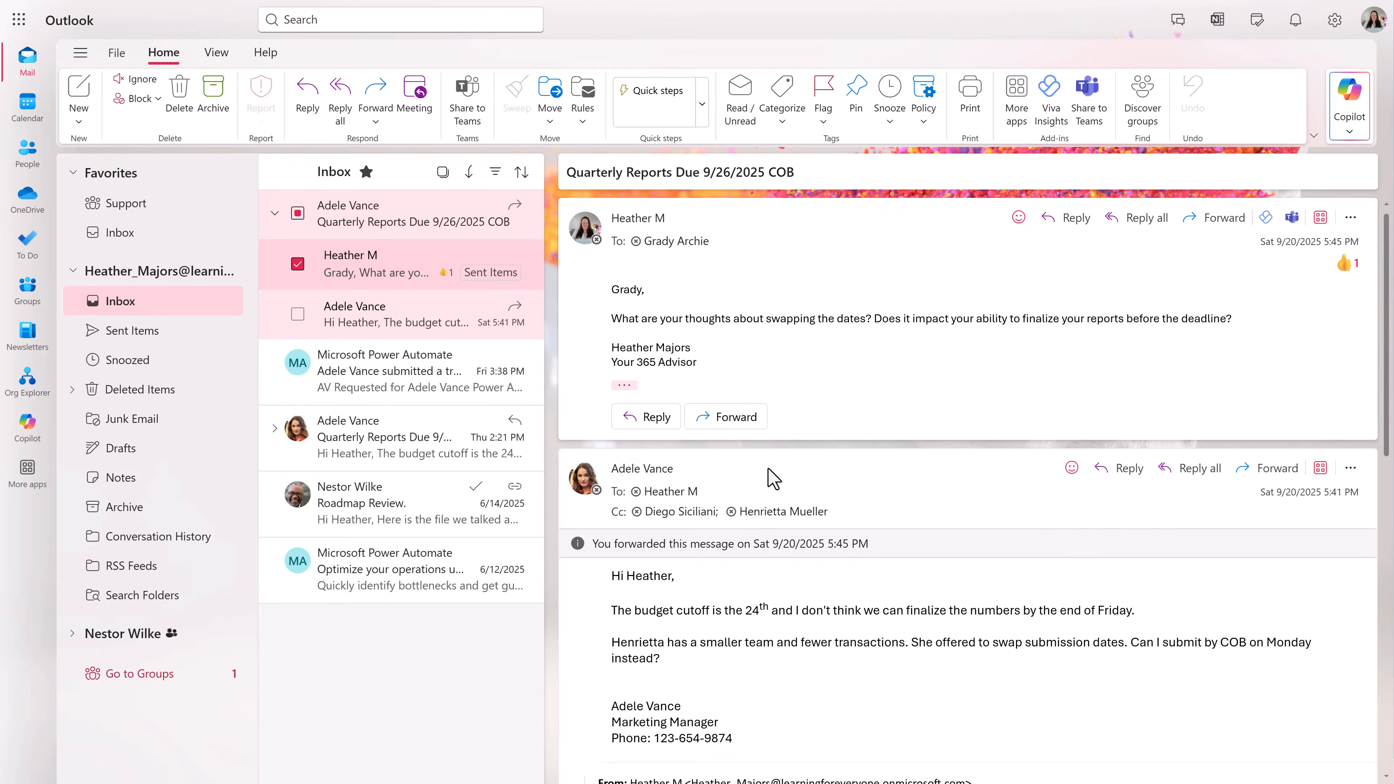
scroll(775, 479, "down", 3)
scroll(778, 480, "down", 2)
scroll(780, 477, "up", 1)
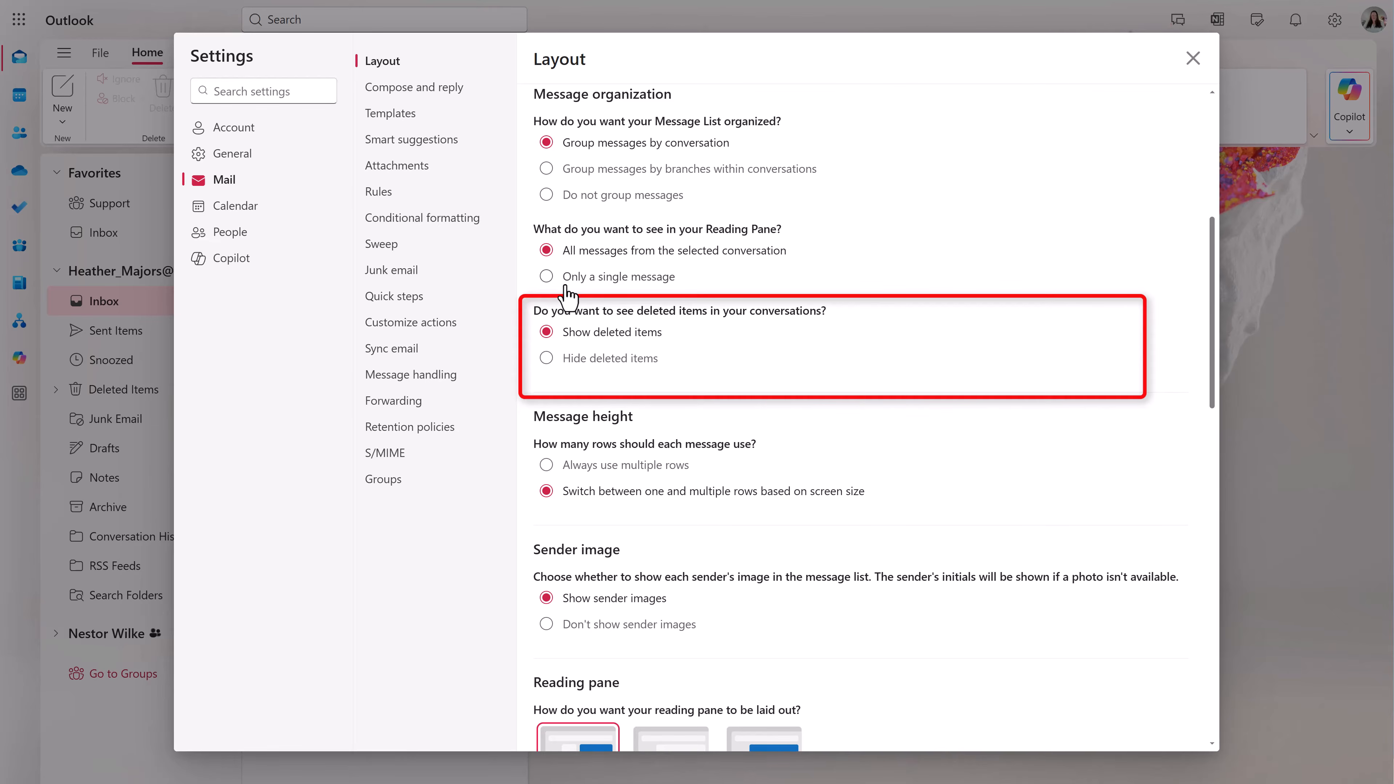
Set the reading pane layout to Bottom, save the change, and close the settings.
scroll(618, 502, "down", 8)
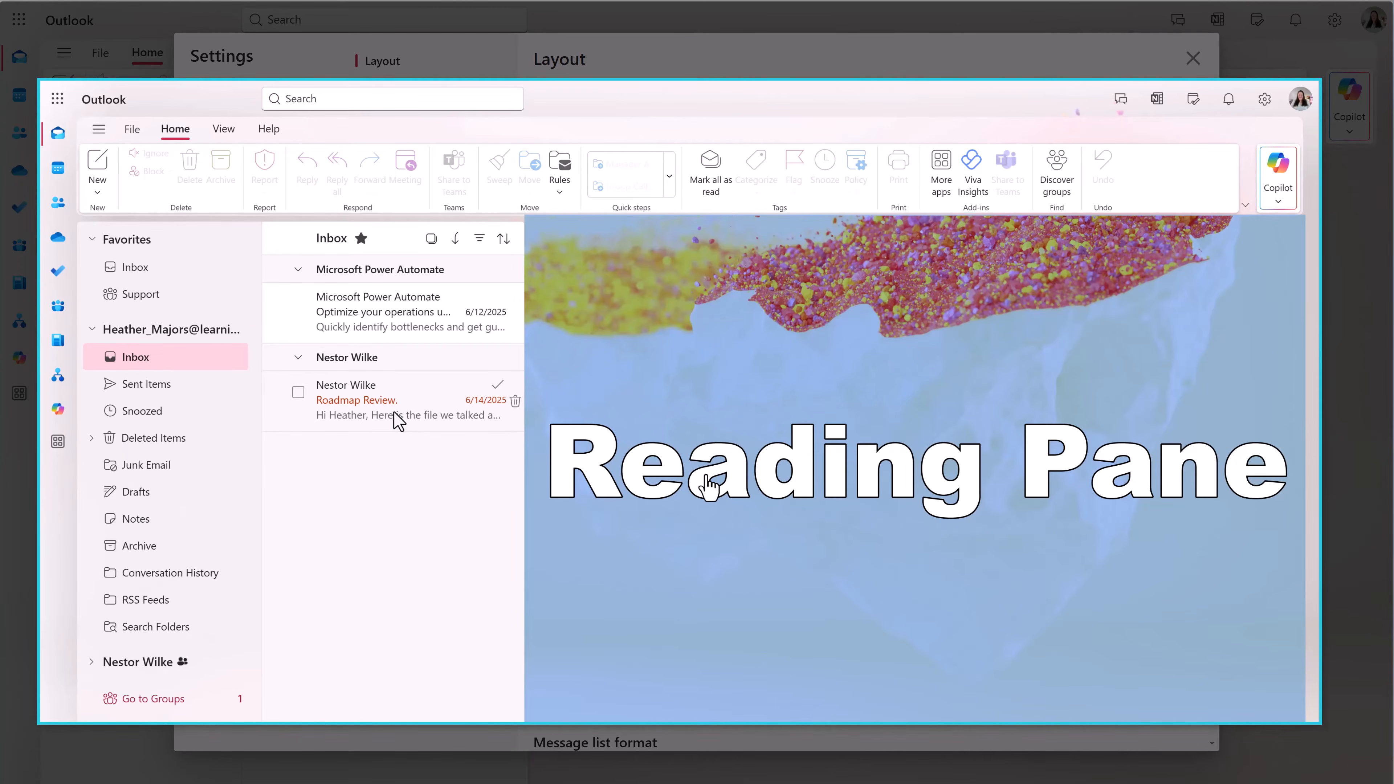
scroll(824, 495, "down", 2)
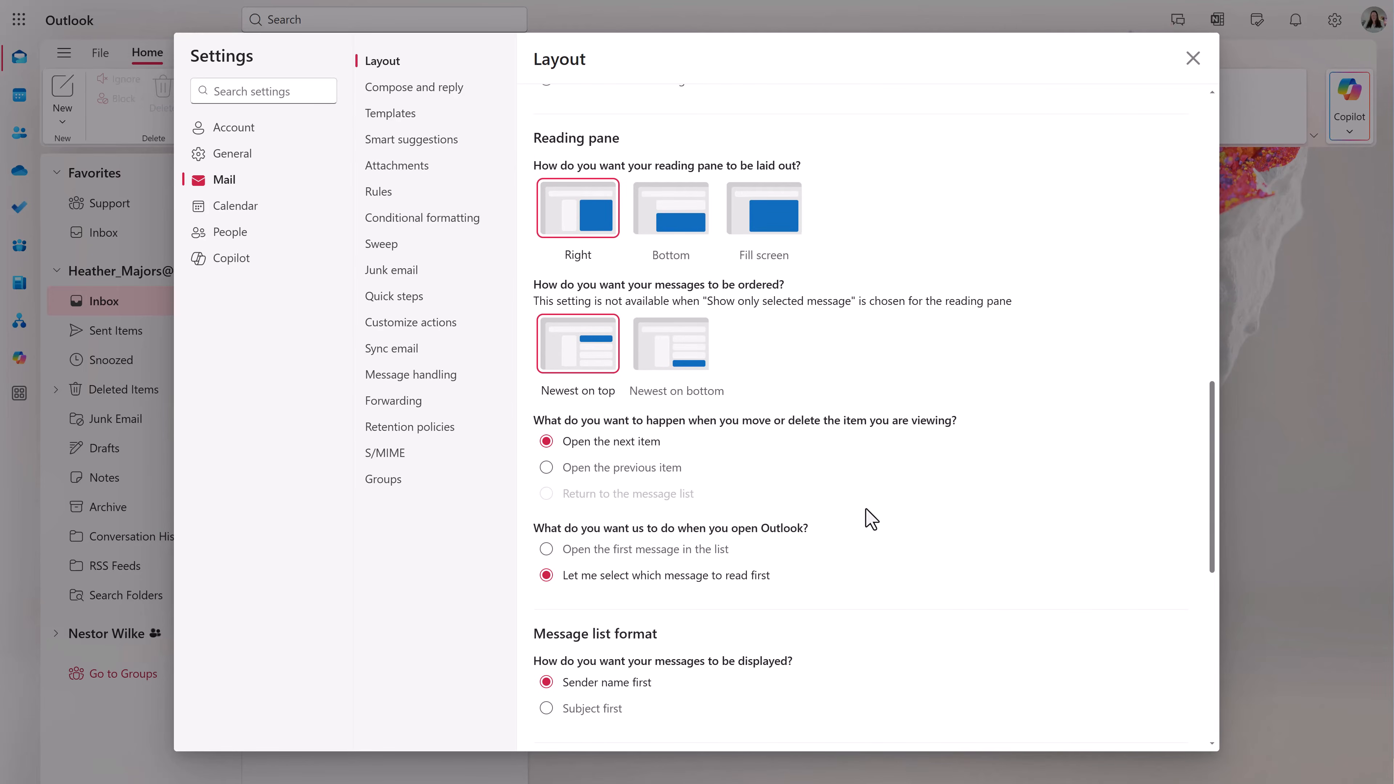
scroll(871, 519, "down", 1)
scroll(871, 519, "up", 1)
left_click(667, 233)
left_click(1065, 728)
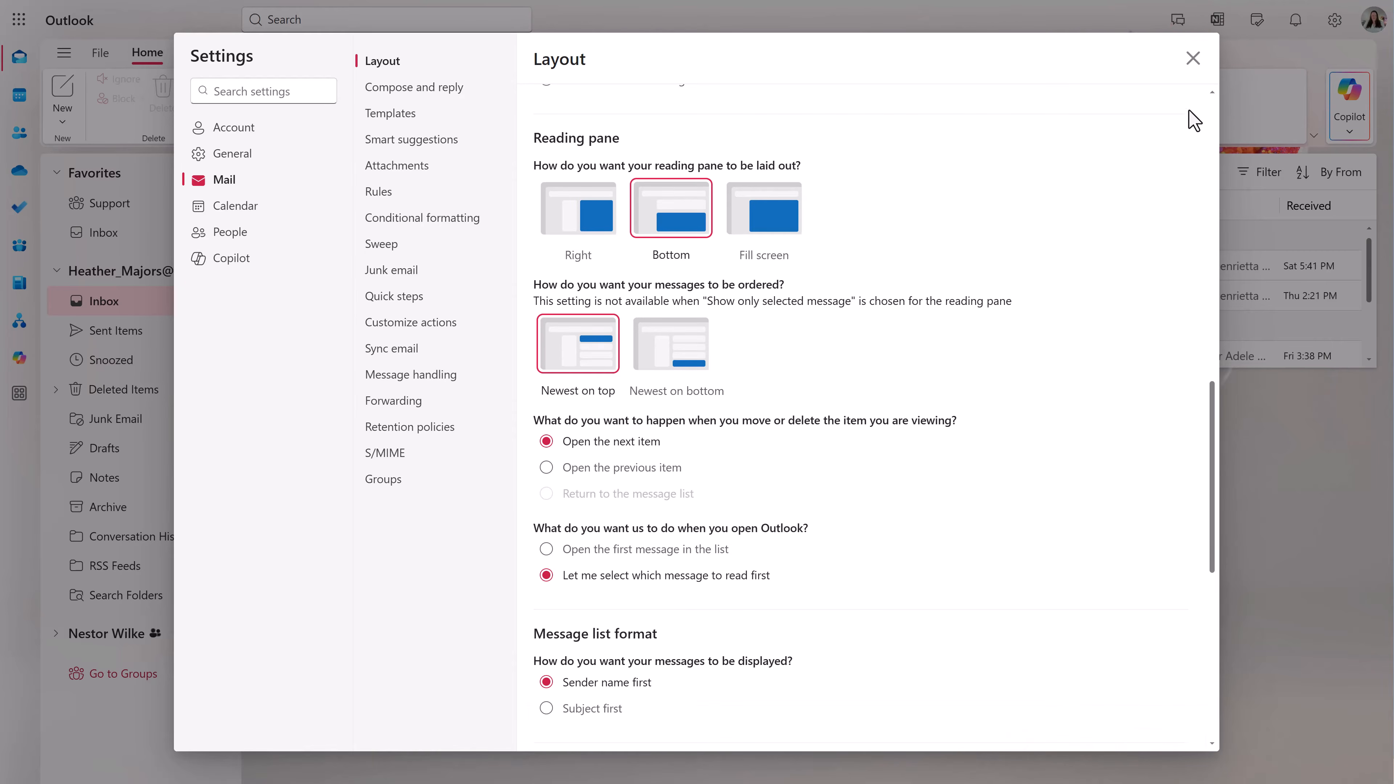
left_click(1193, 58)
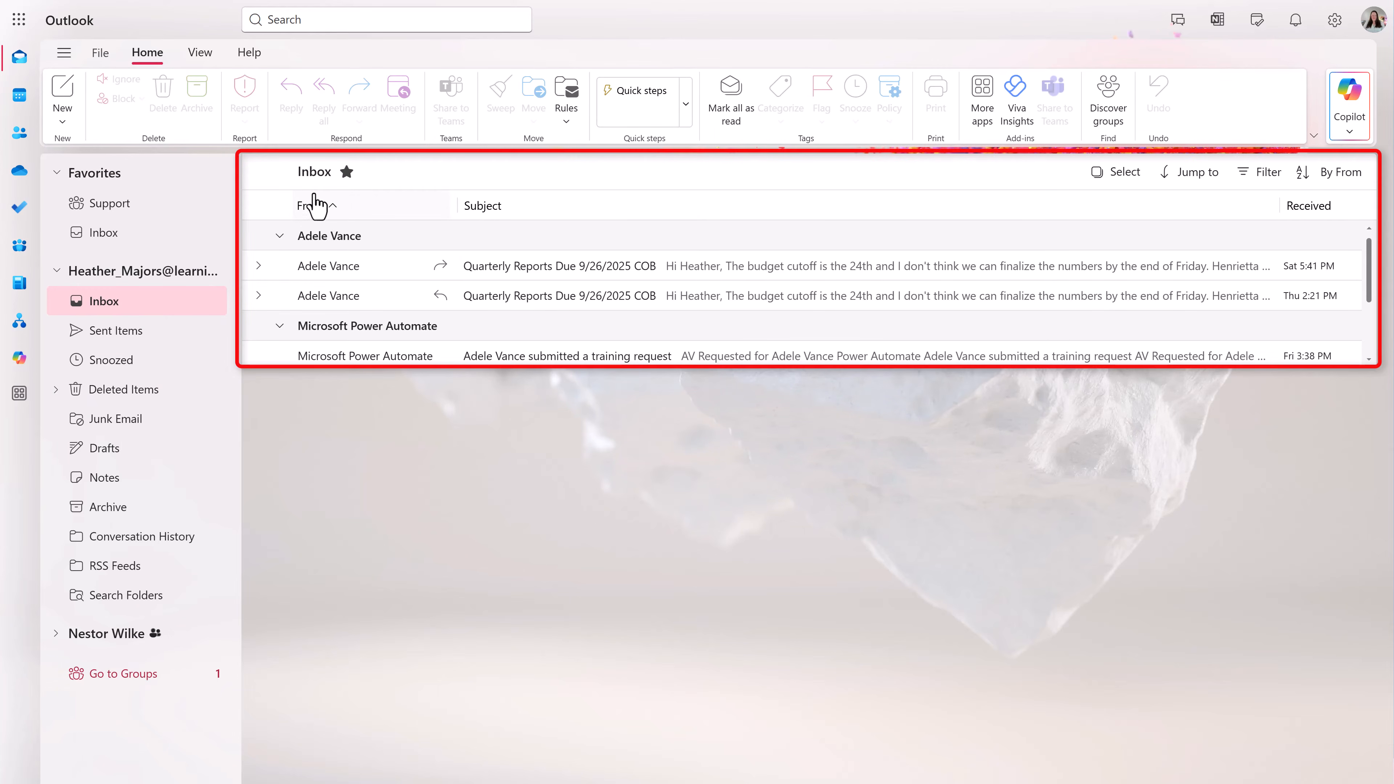
Open the newest Quarterly Reports Due 9/26/2025 COB message and read it in the reading pane below the list.
left_click(340, 269)
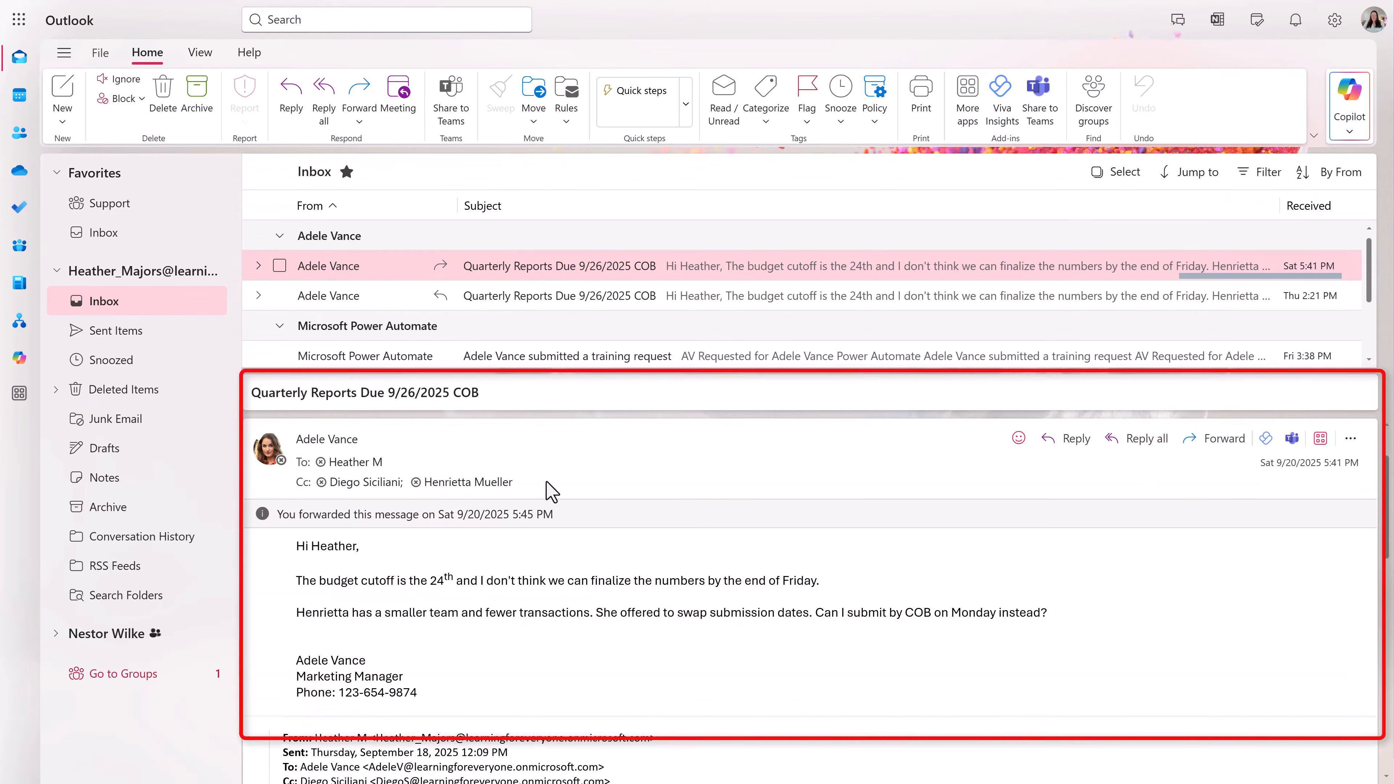
scroll(452, 602, "down", 2)
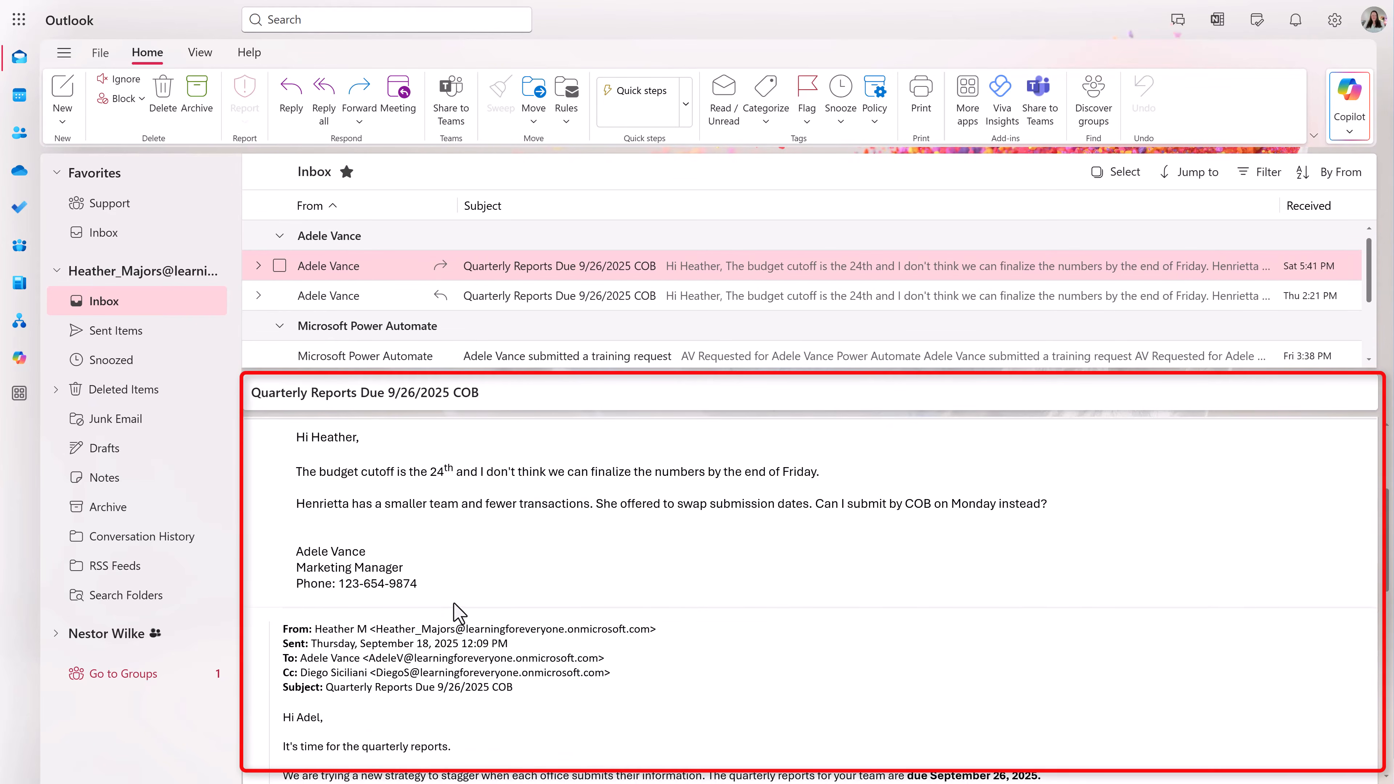
scroll(452, 603, "up", 3)
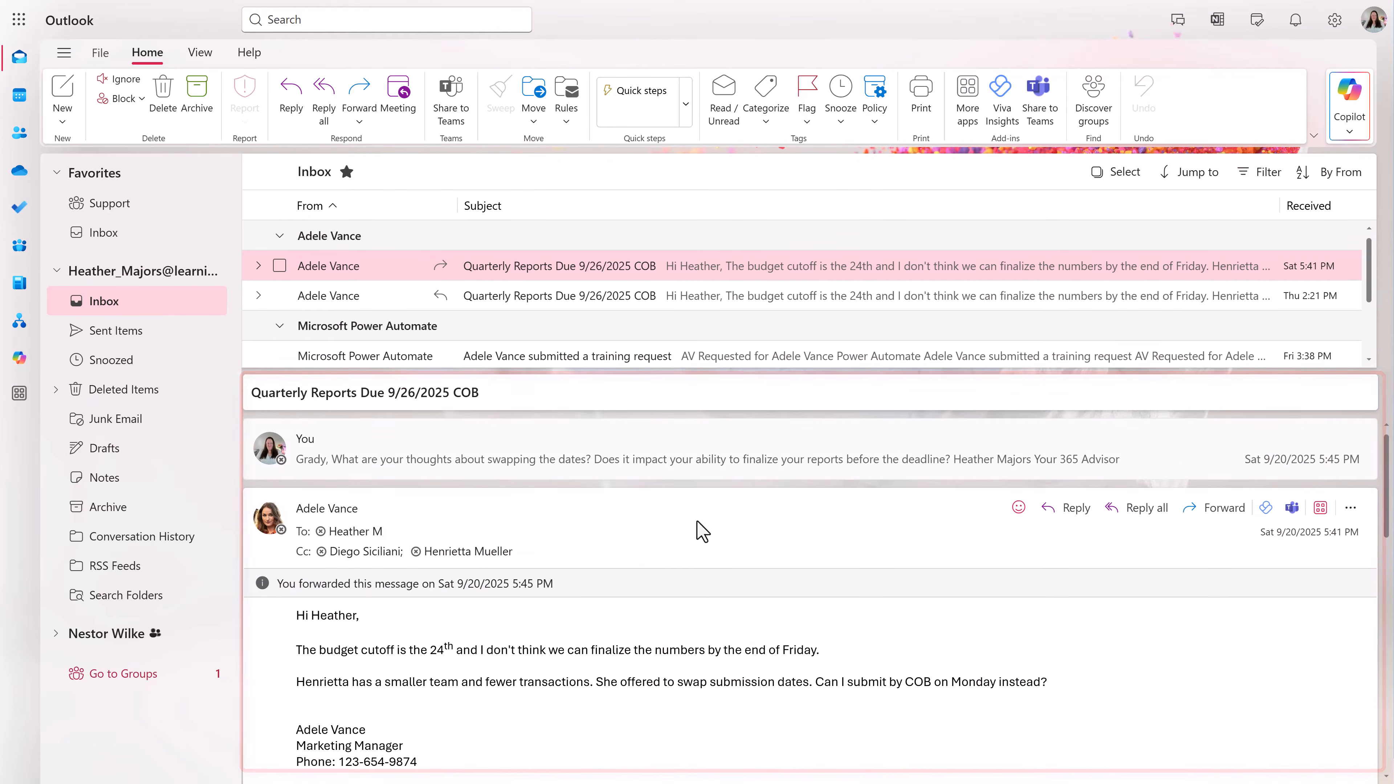
Try the Fill screen reading pane by opening the newest Quarterly Reports Due 9/26/2025 COB message, and return to the message list.
left_click(1334, 20)
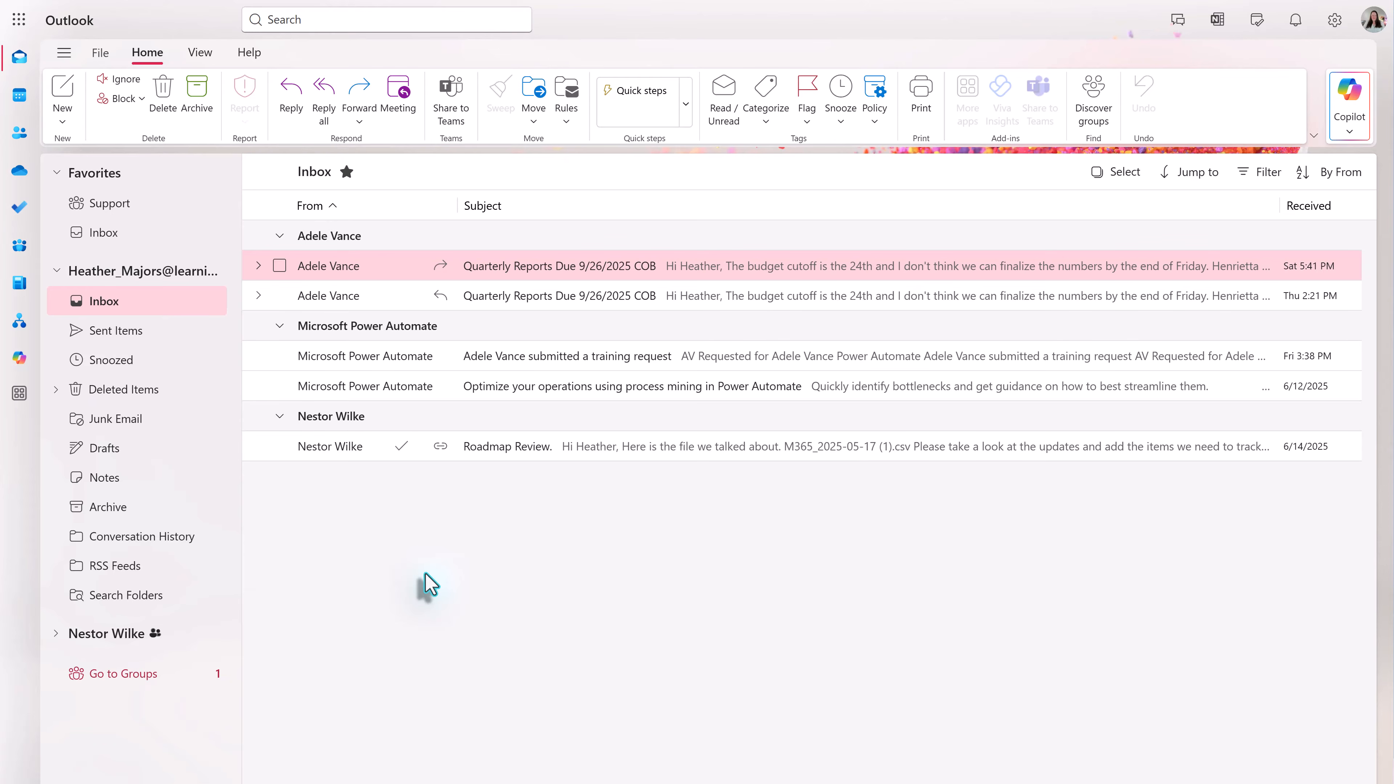
left_click(521, 268)
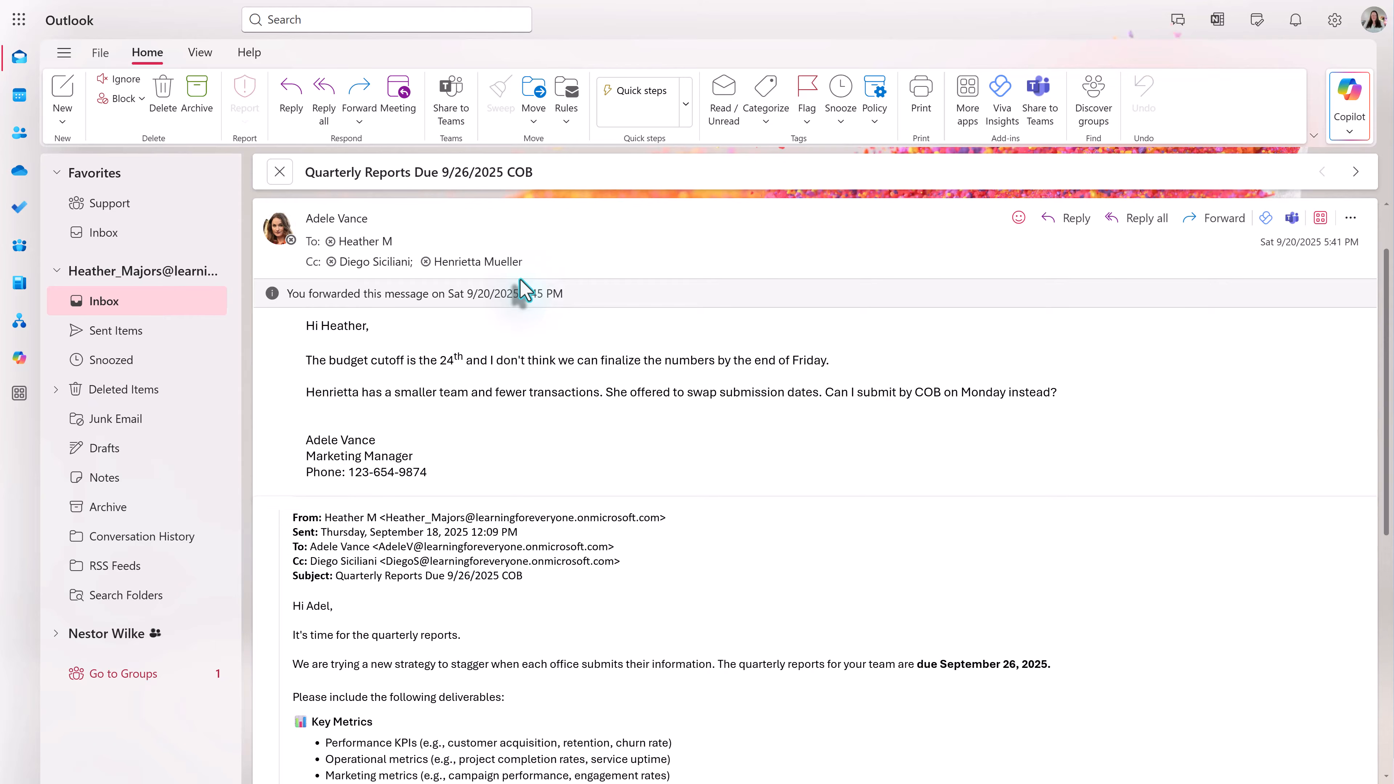
scroll(398, 265, "down", 1)
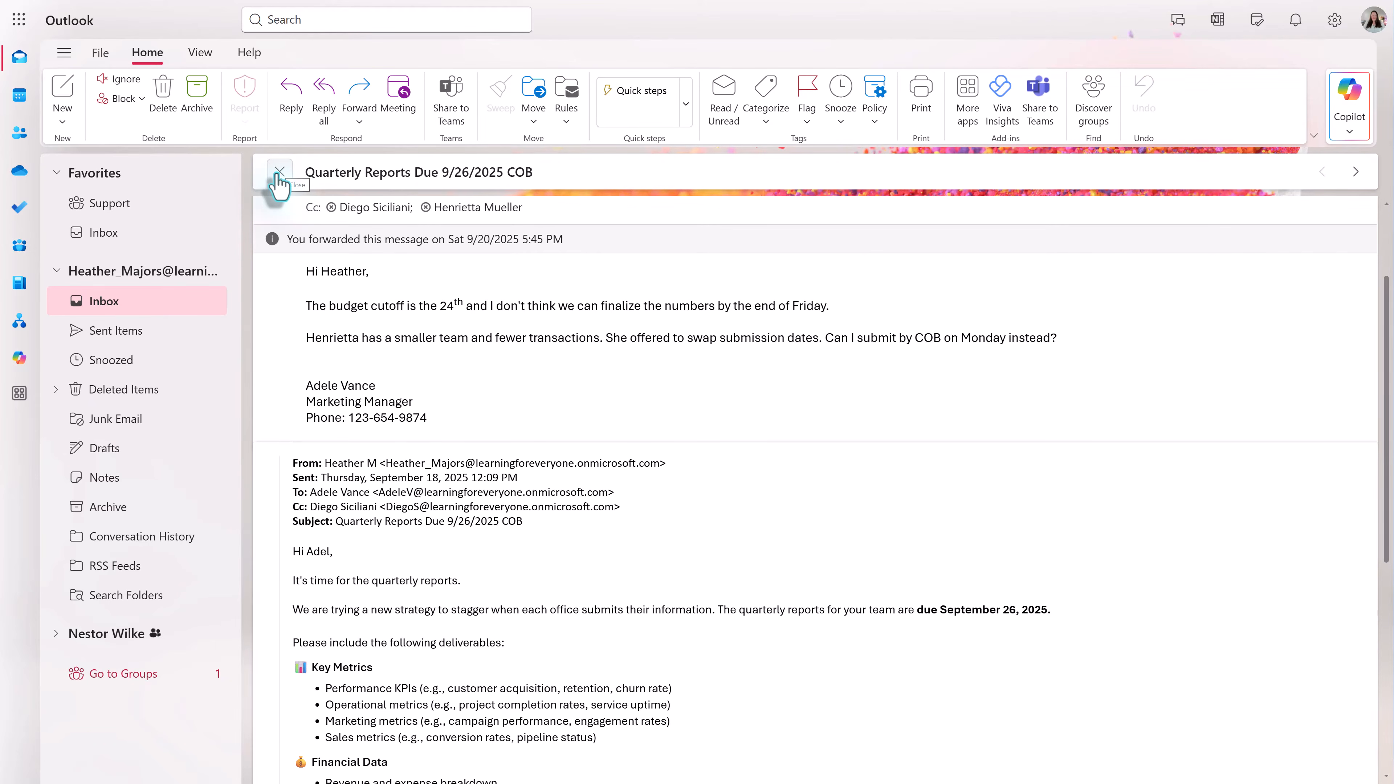
left_click(280, 171)
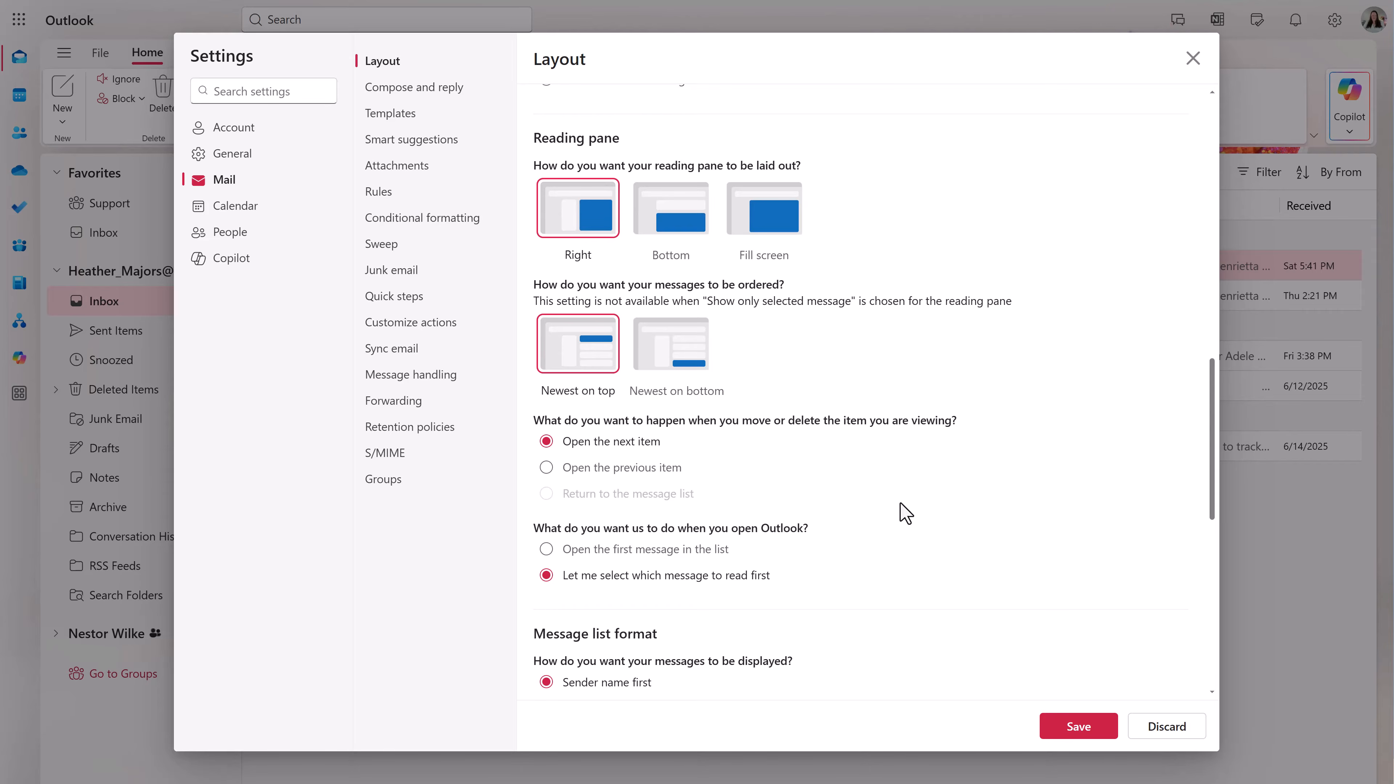
Review the remaining layout options down to Animations, save the reading pane layout as Right, and close the settings.
scroll(905, 513, "down", 2)
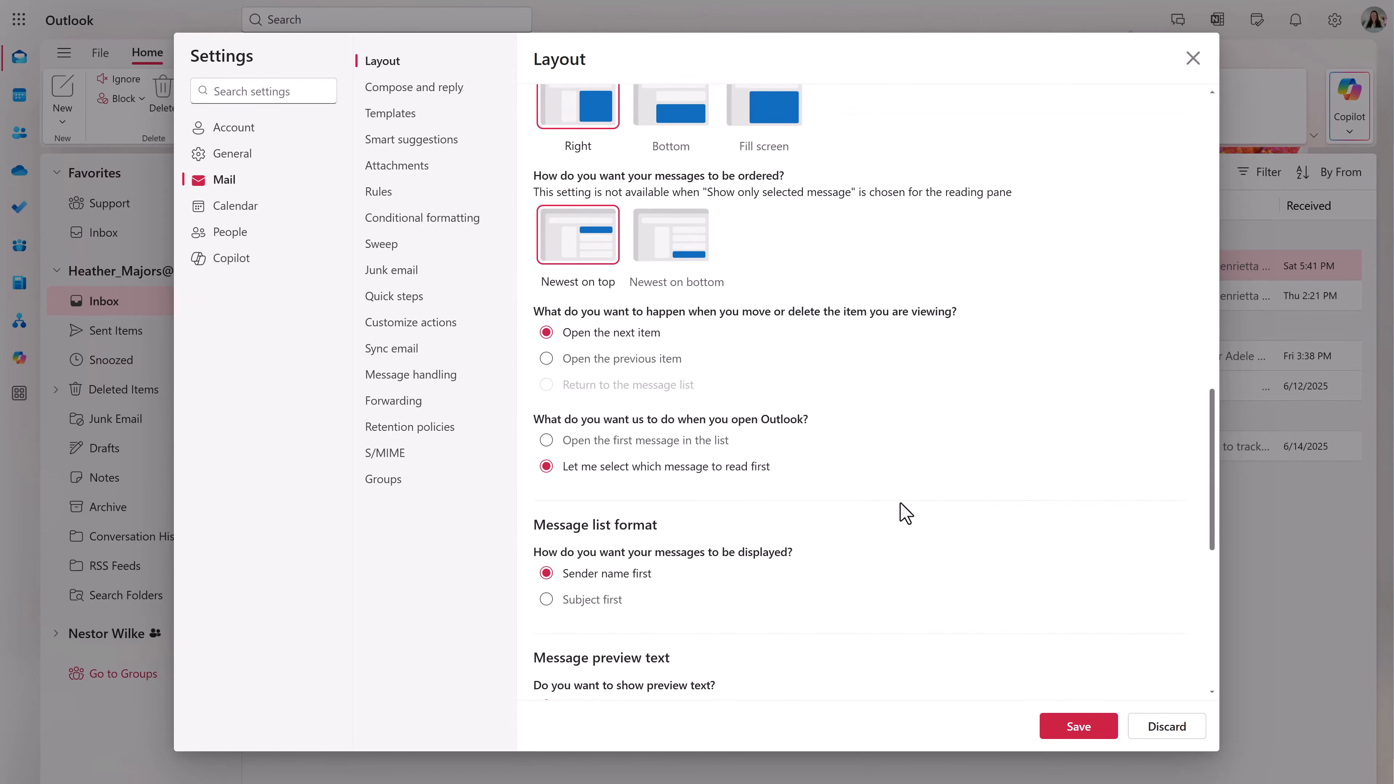
scroll(905, 513, "down", 1)
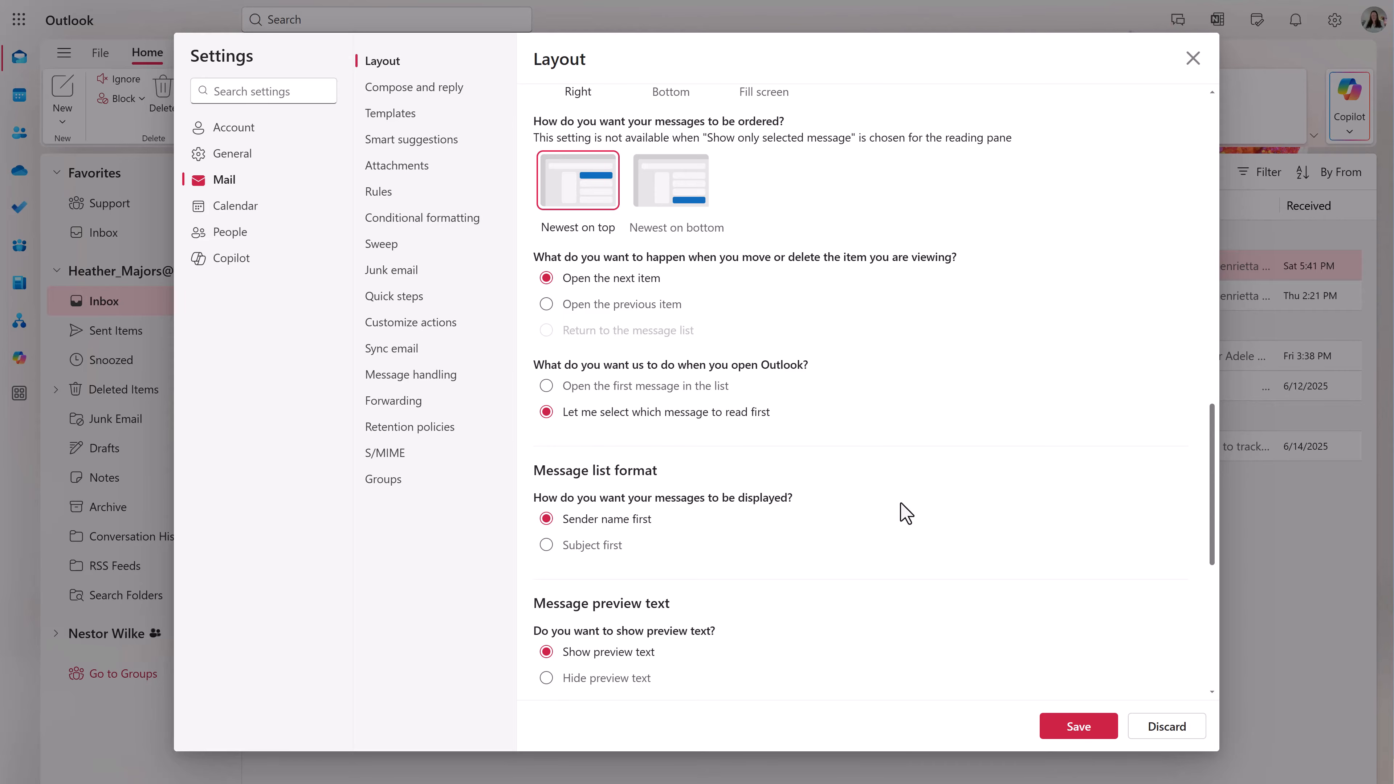
scroll(898, 406, "down", 3)
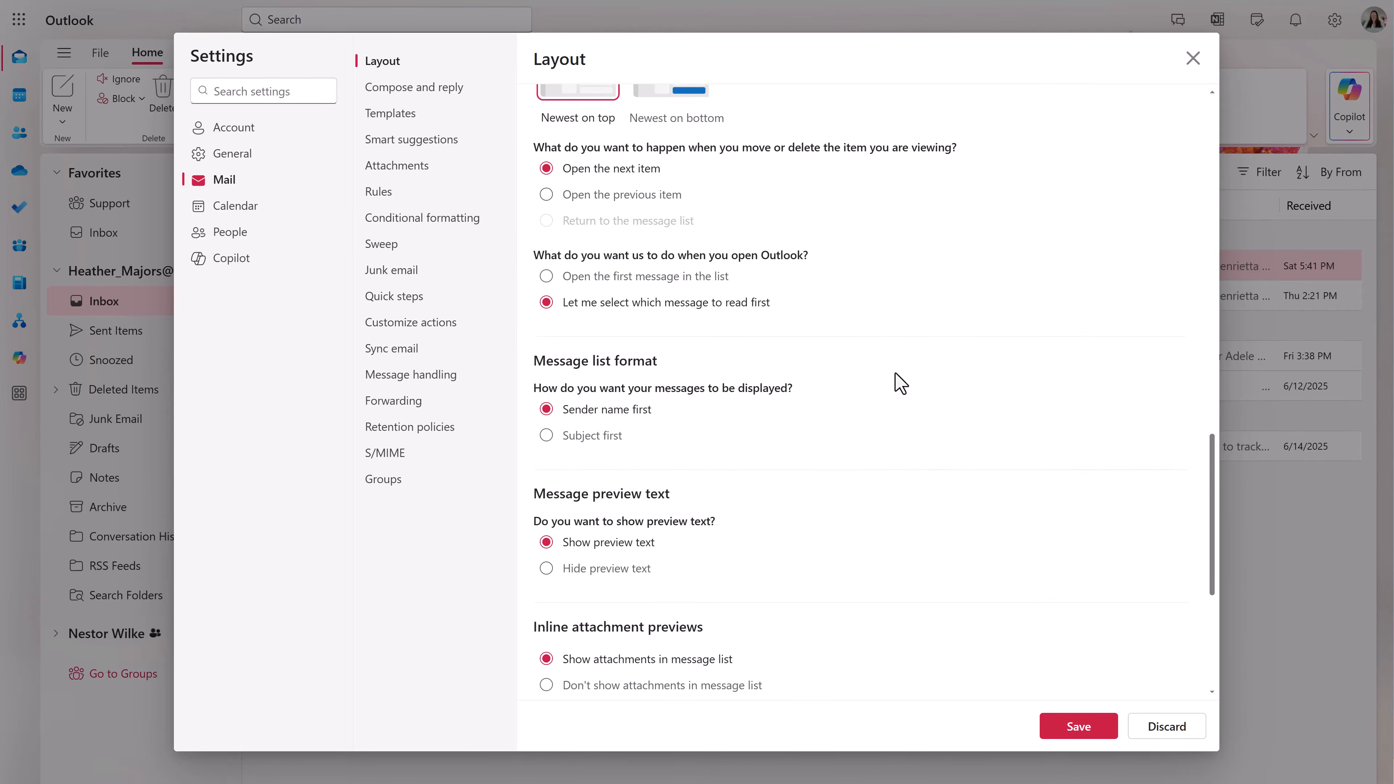
scroll(843, 242, "down", 1)
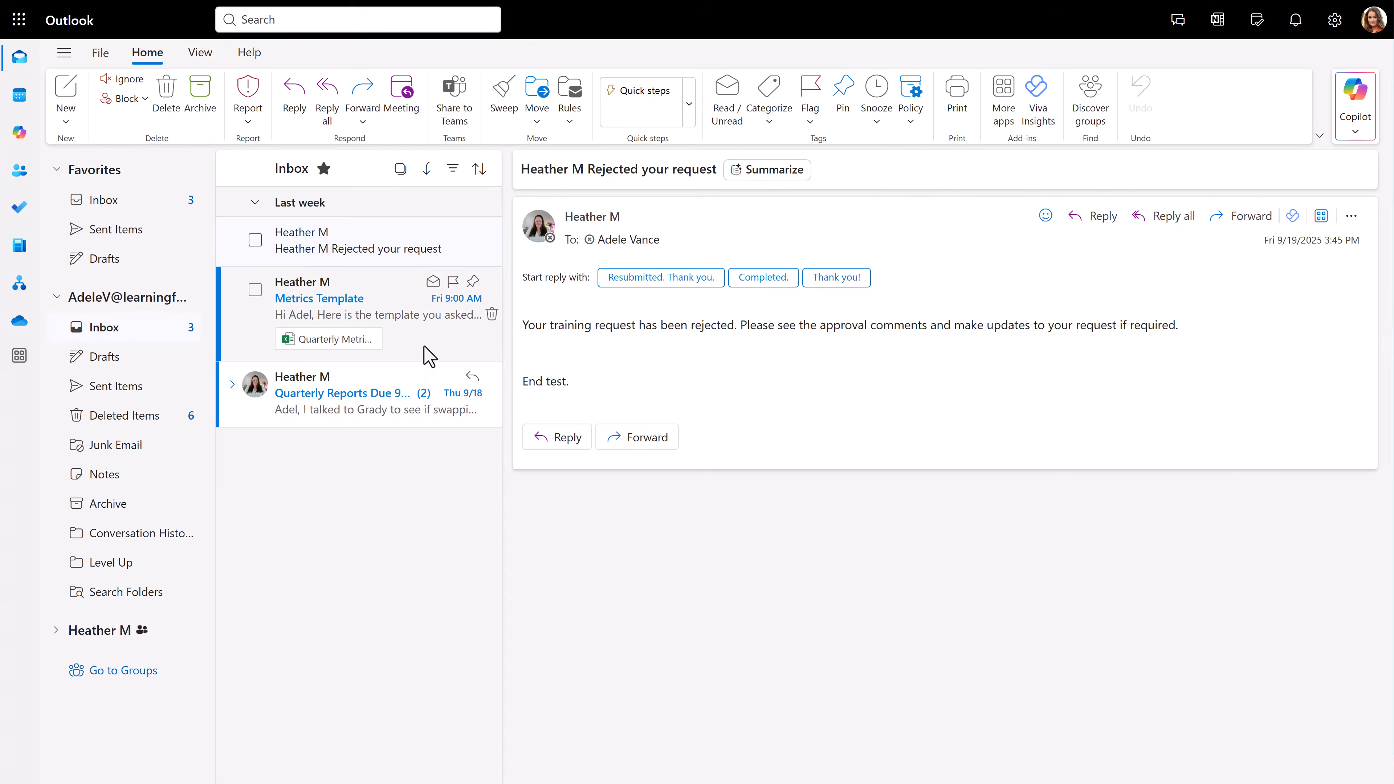
left_click(429, 357)
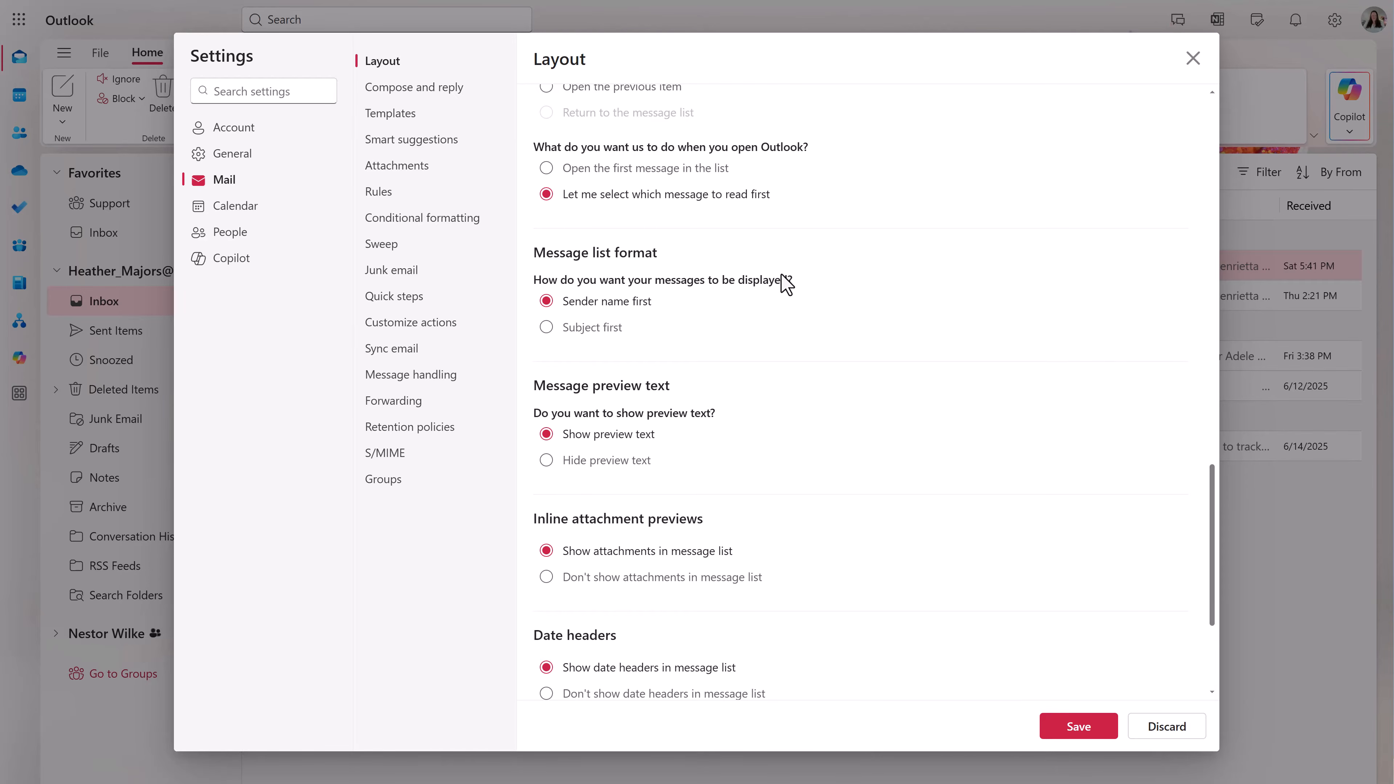
scroll(785, 505, "down", 2)
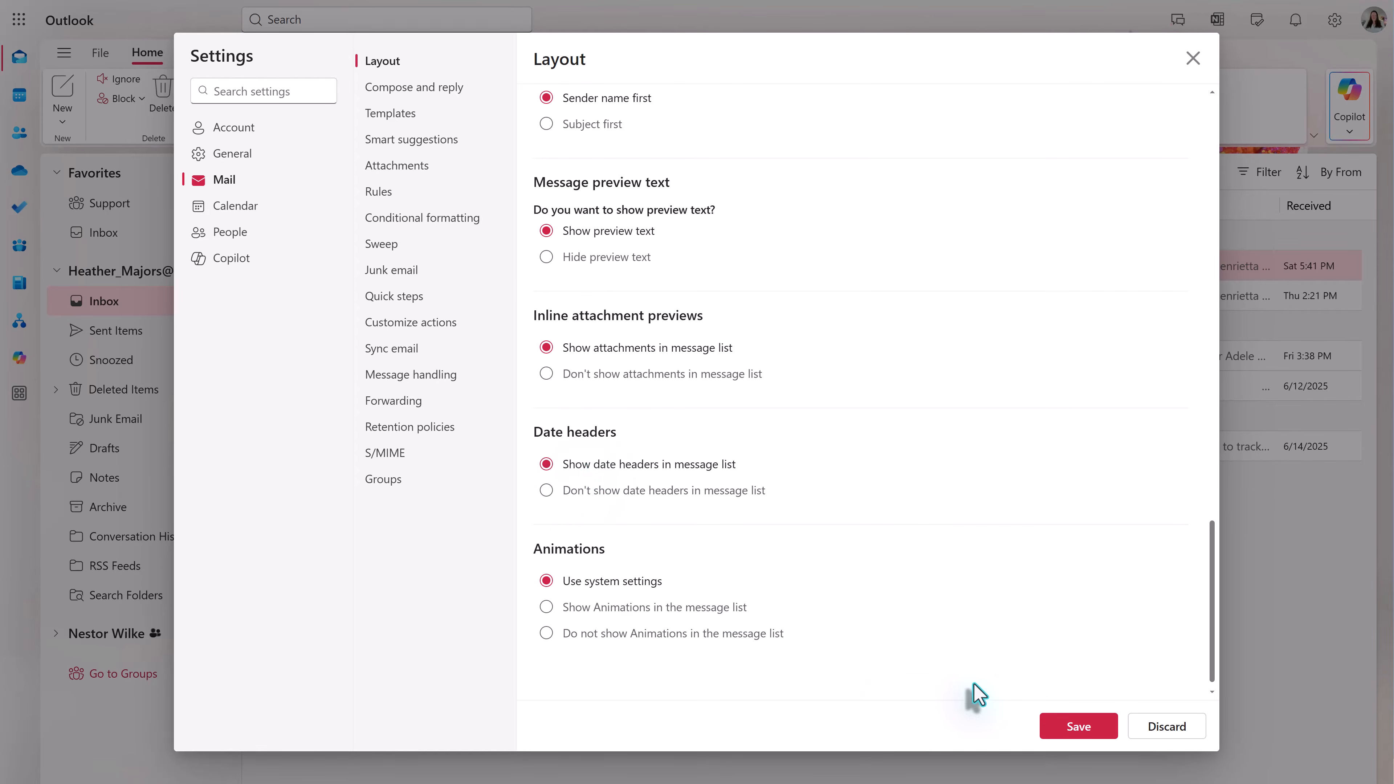
left_click(1076, 728)
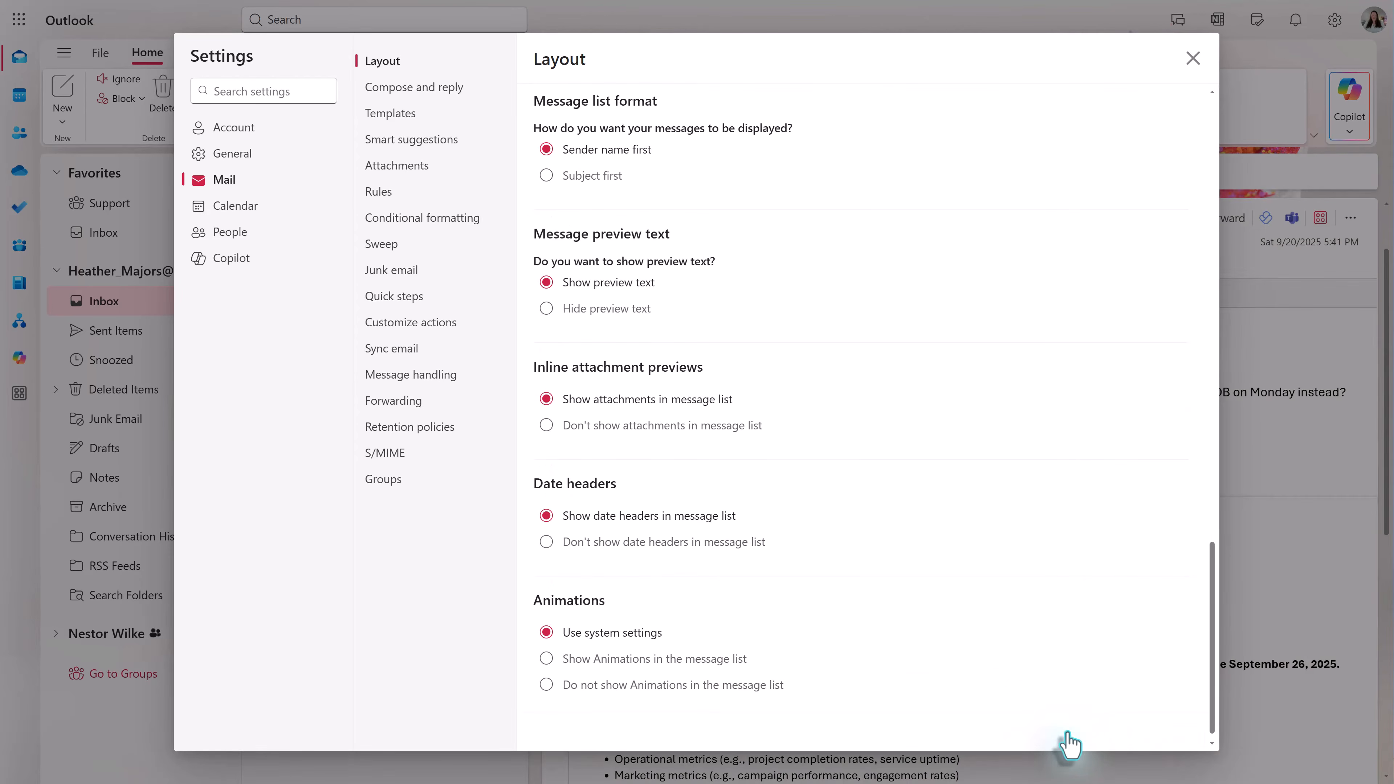
left_click(1193, 58)
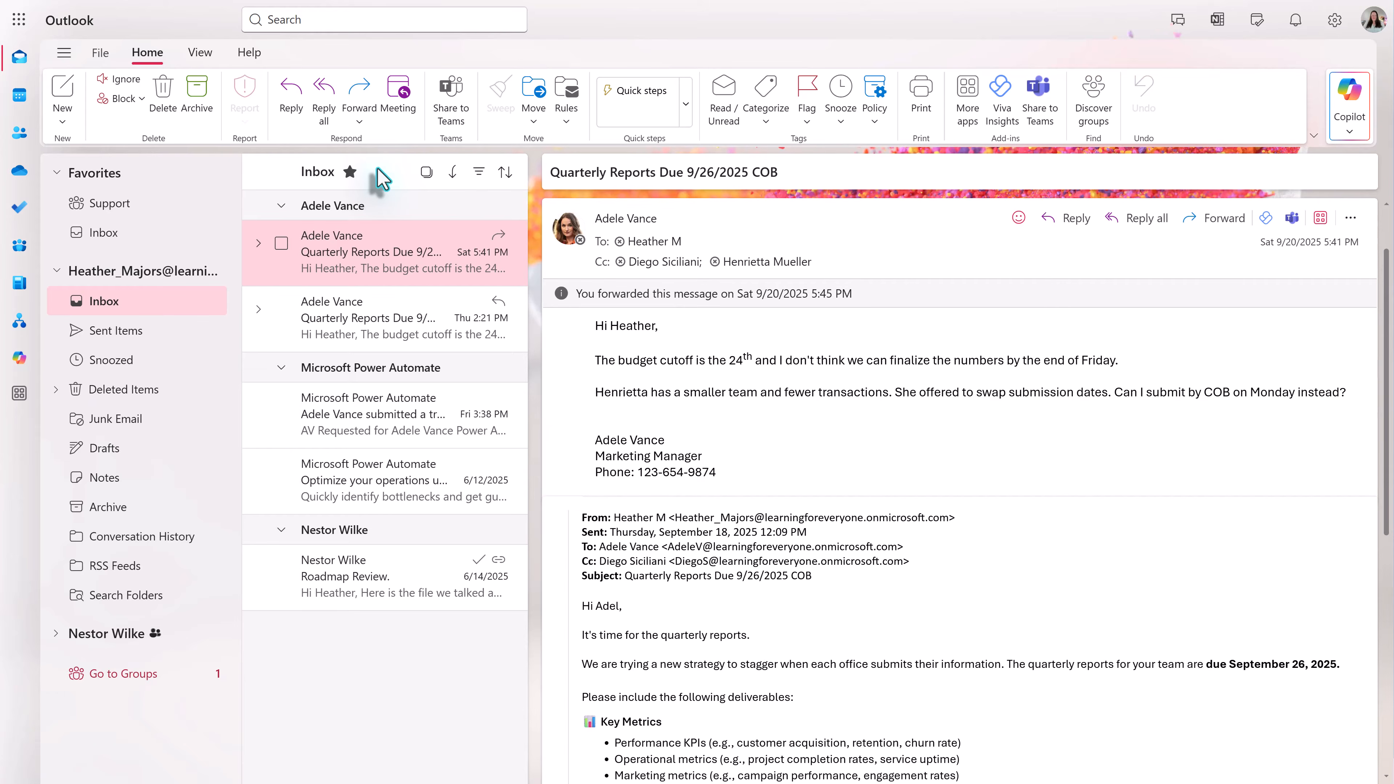
Sort the inbox messages by Date.
left_click(503, 173)
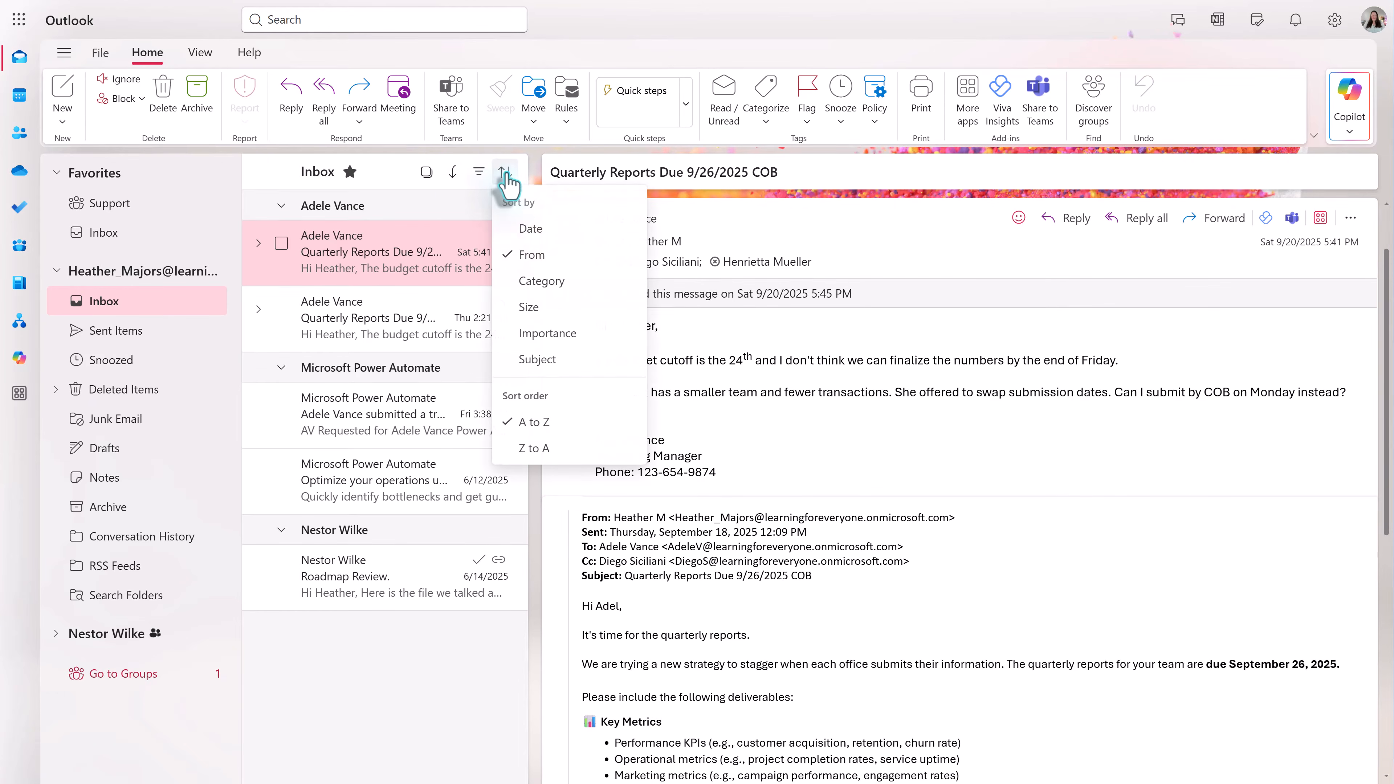
left_click(537, 229)
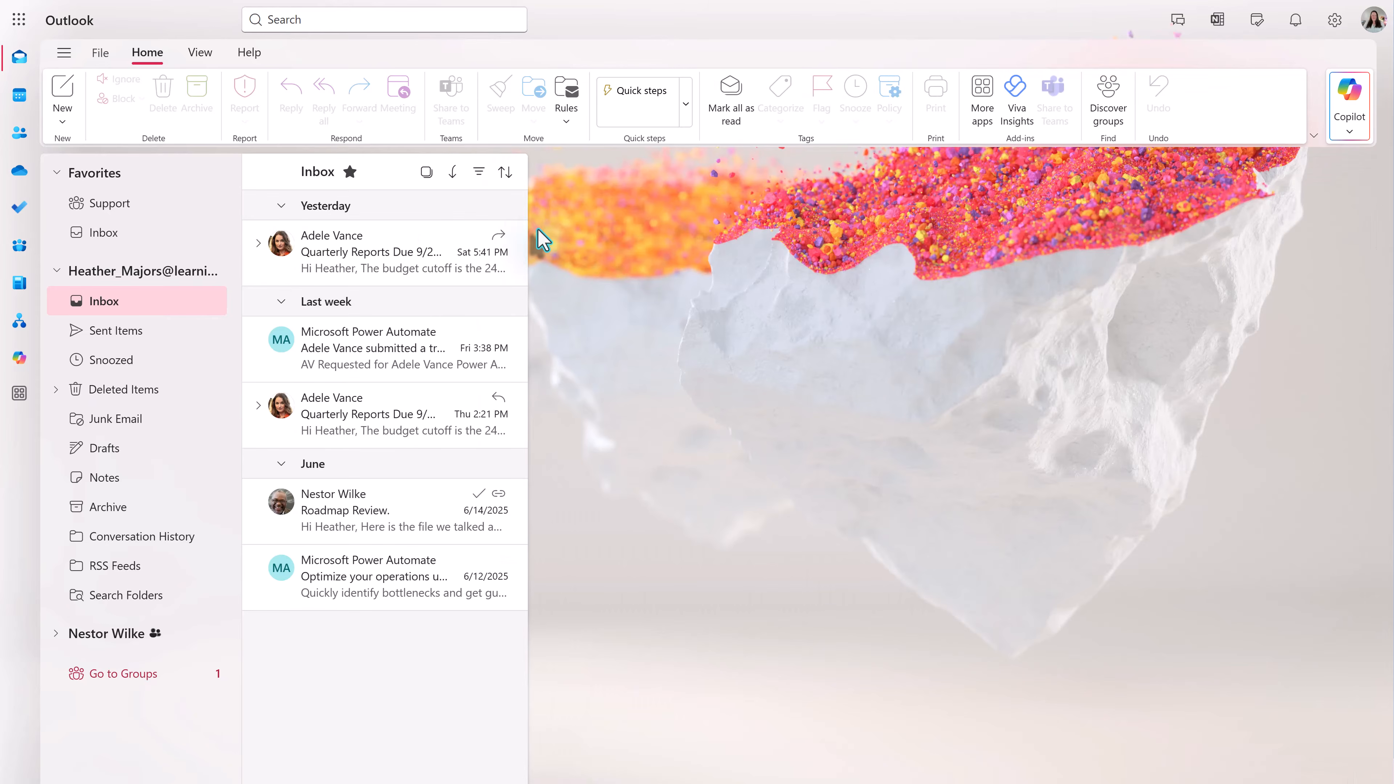
Set composed messages to always show the From line but not Bcc in the Compose and reply settings, save, and close.
left_click(398, 88)
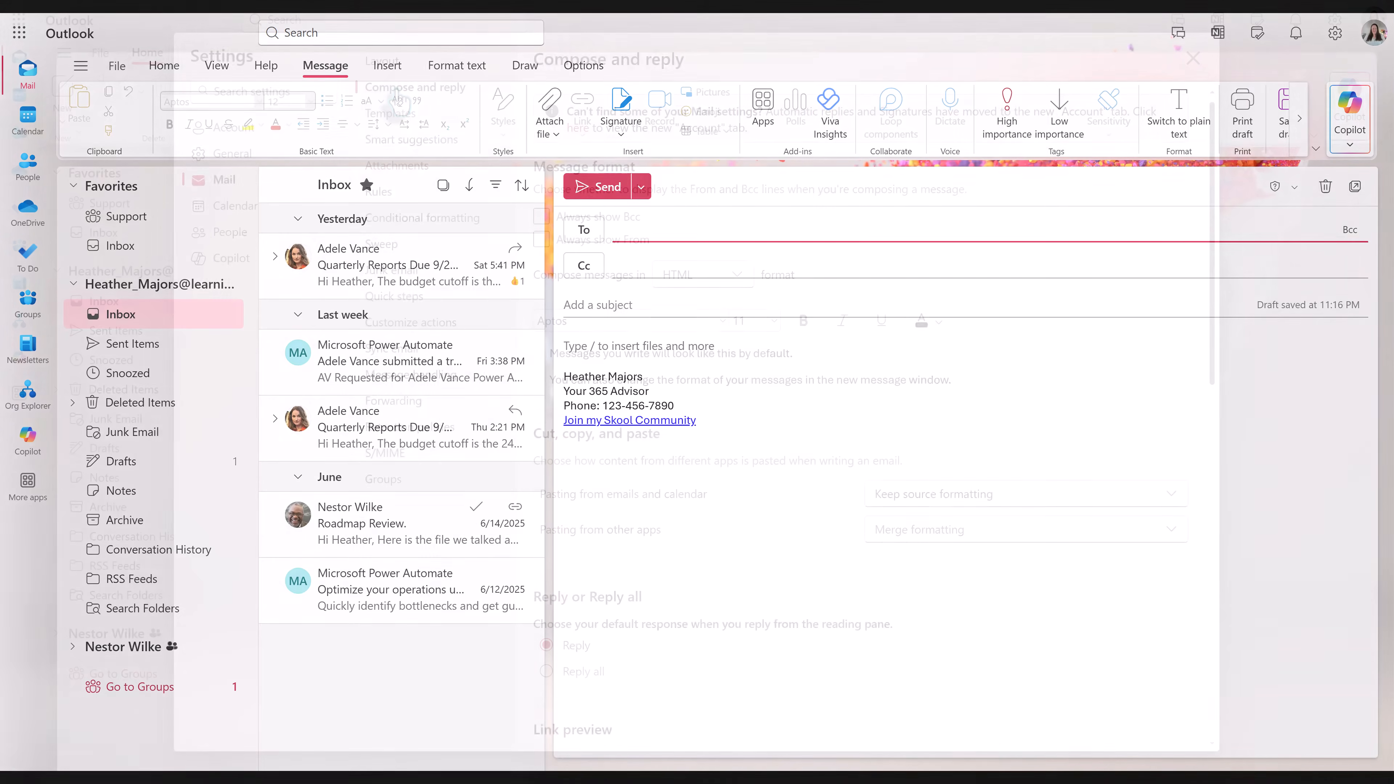
left_click(542, 218)
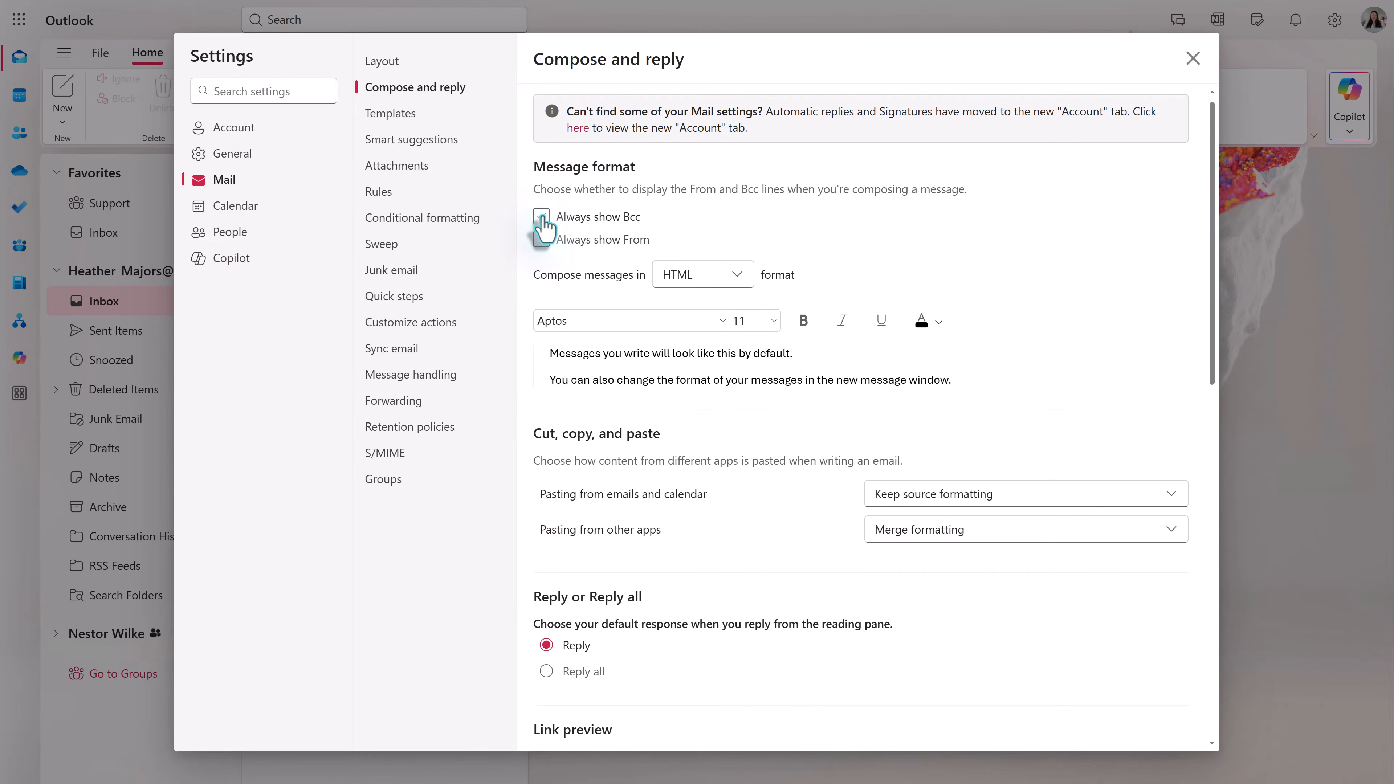
left_click(543, 219)
left_click(545, 245)
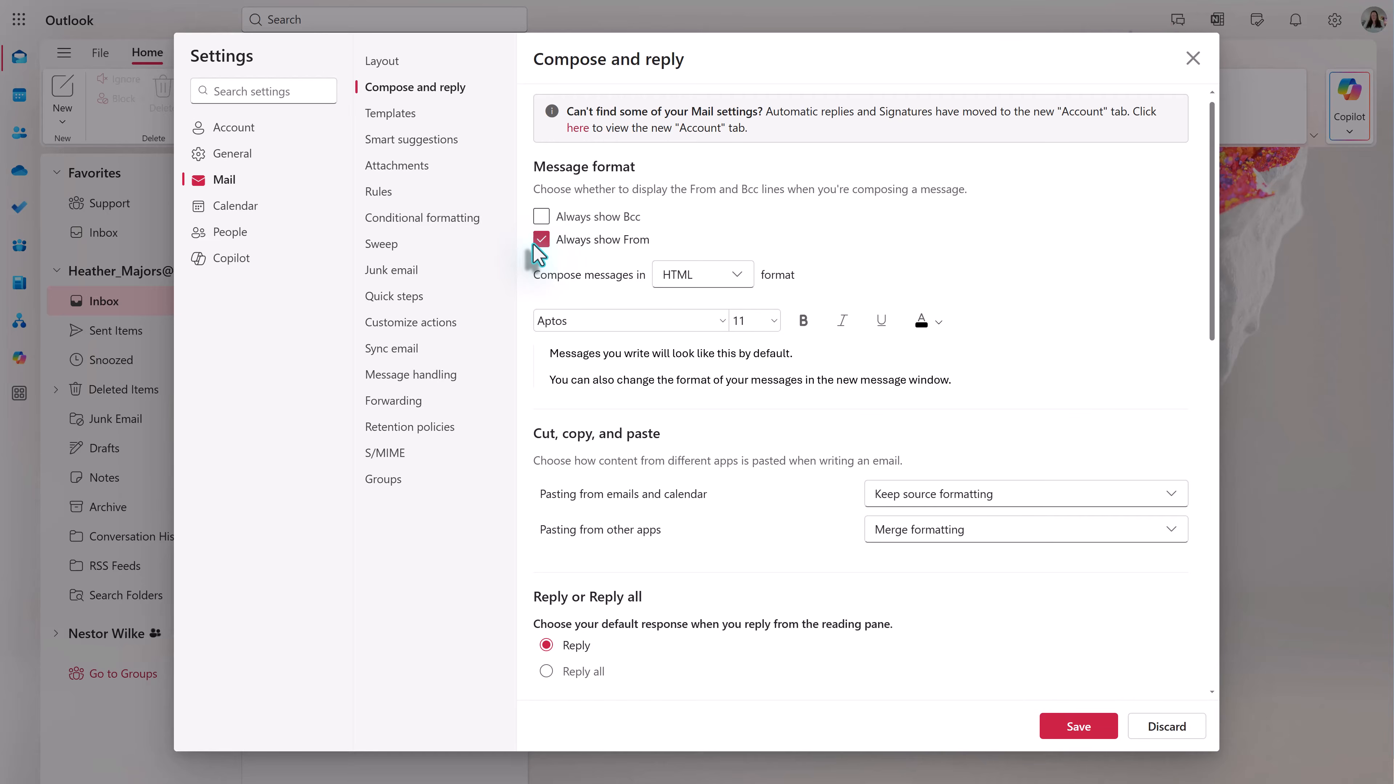
left_click(1079, 736)
left_click(1192, 58)
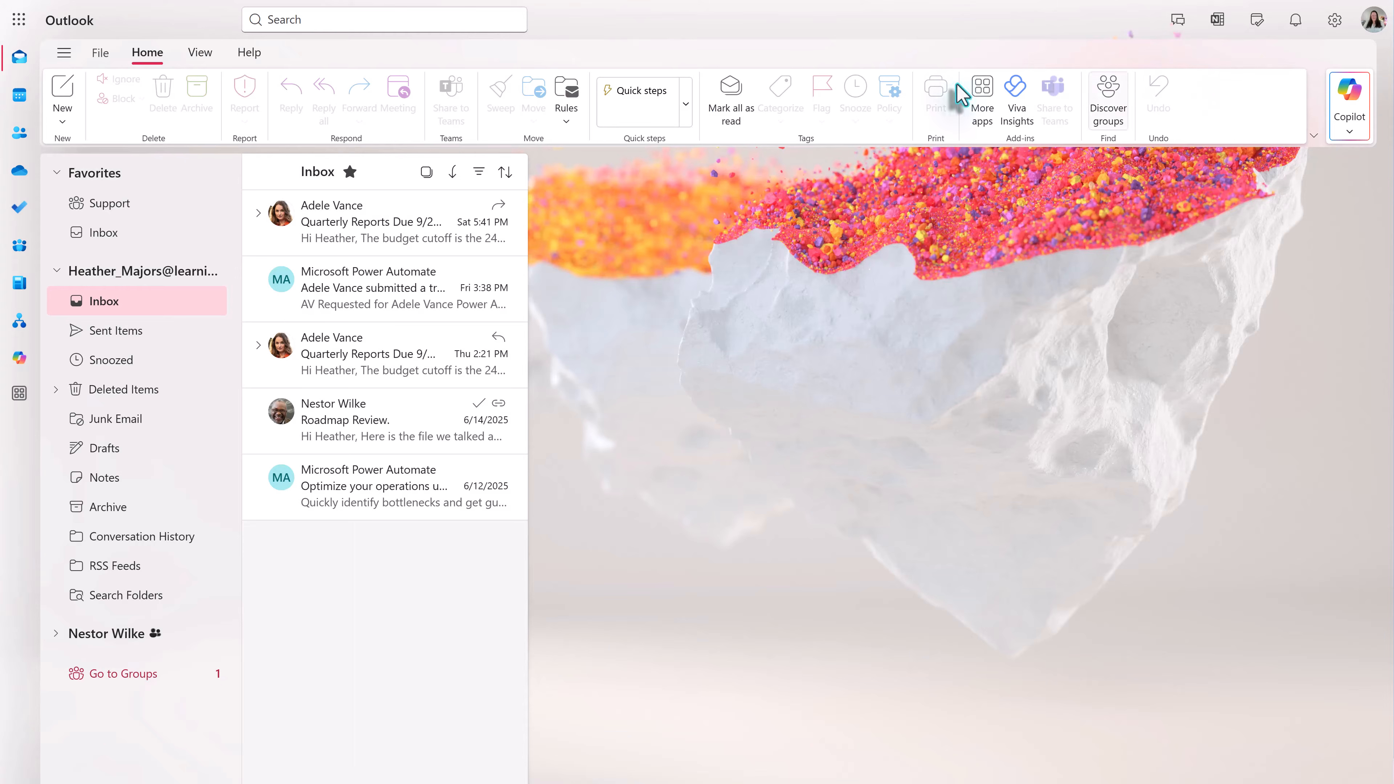
Start a new message and choose another person's address as the From sender through Other email address.
left_click(66, 100)
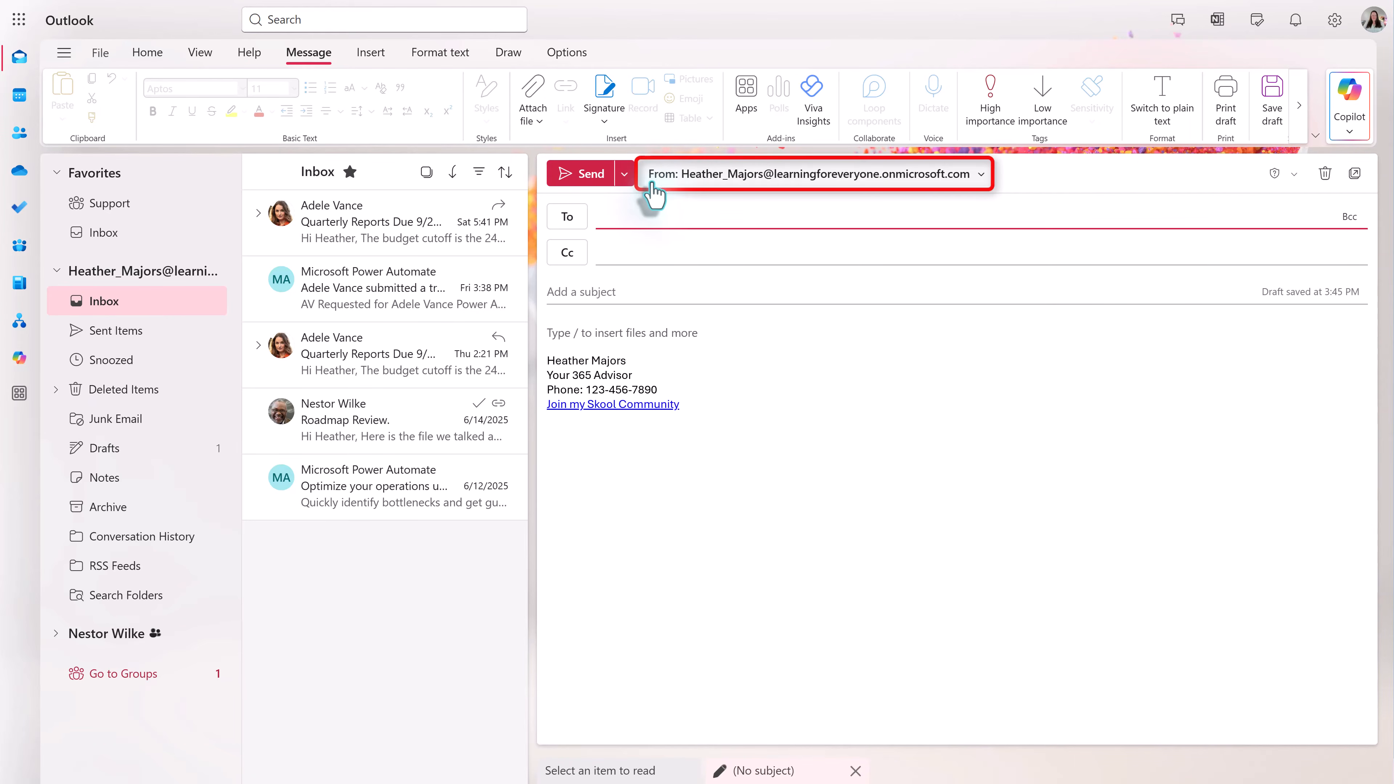
left_click(978, 175)
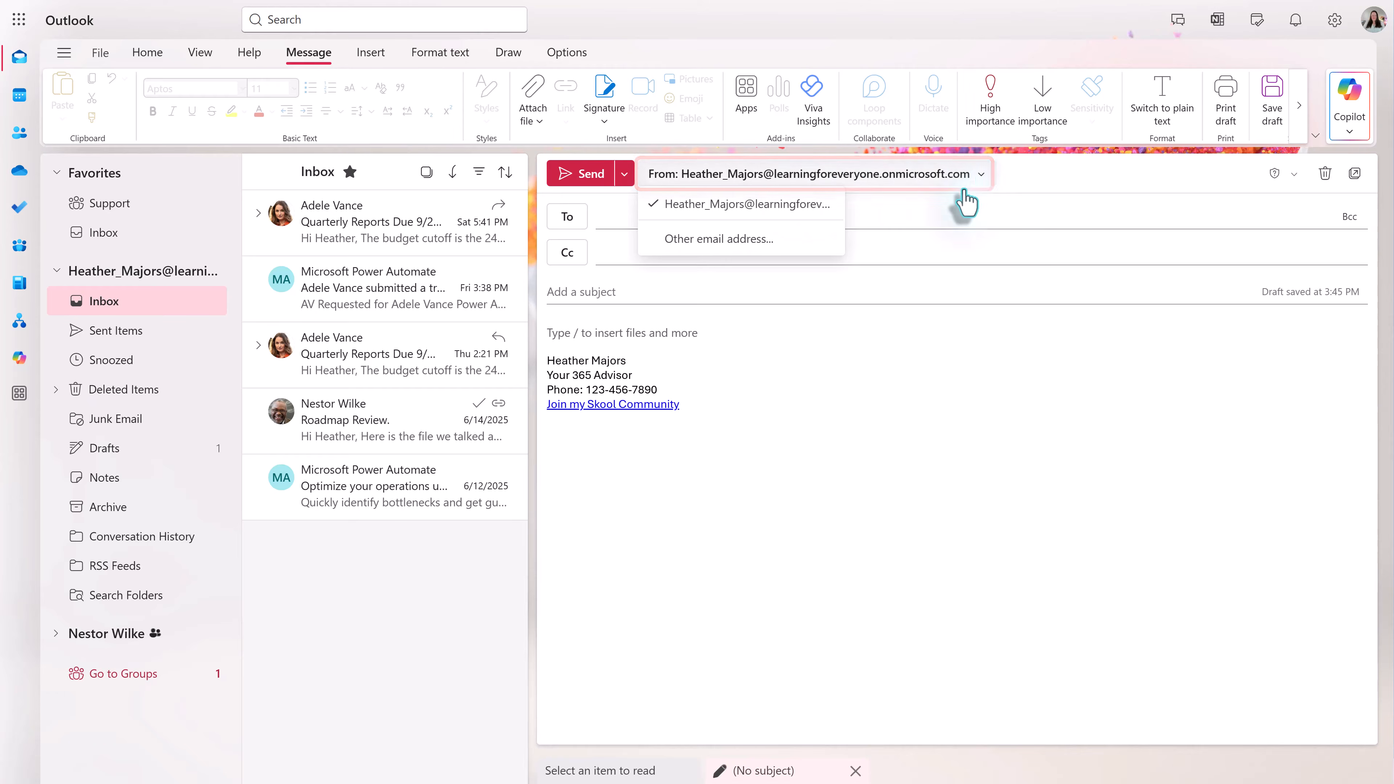
left_click(735, 241)
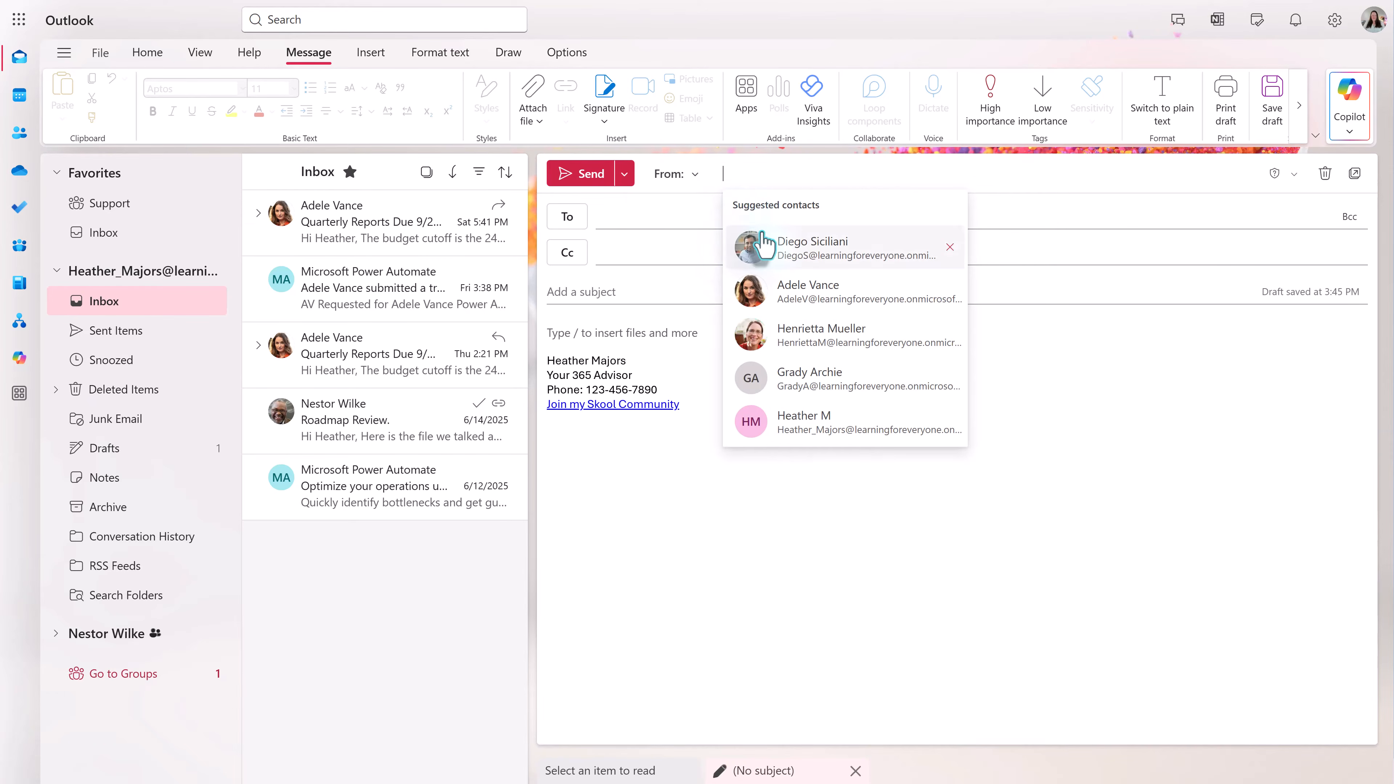
type("nes")
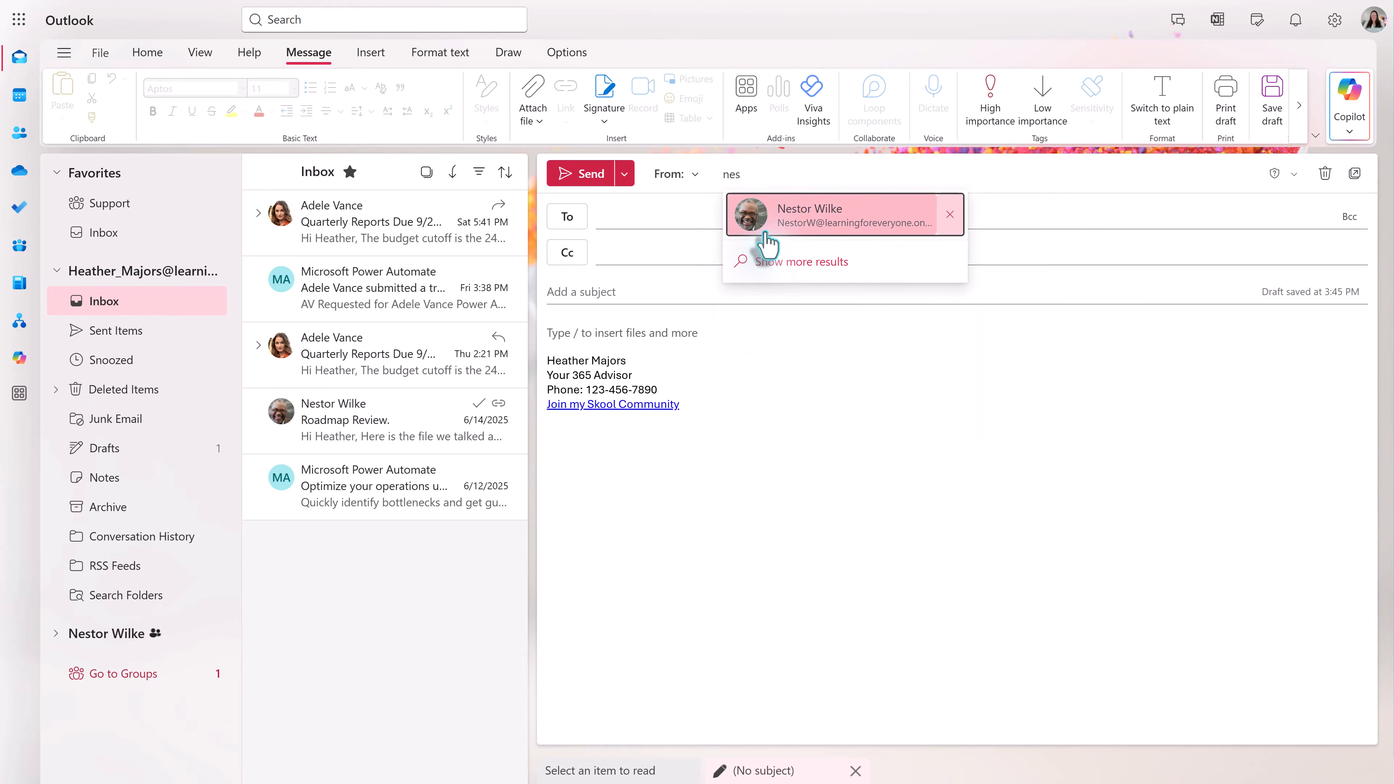
left_click(766, 234)
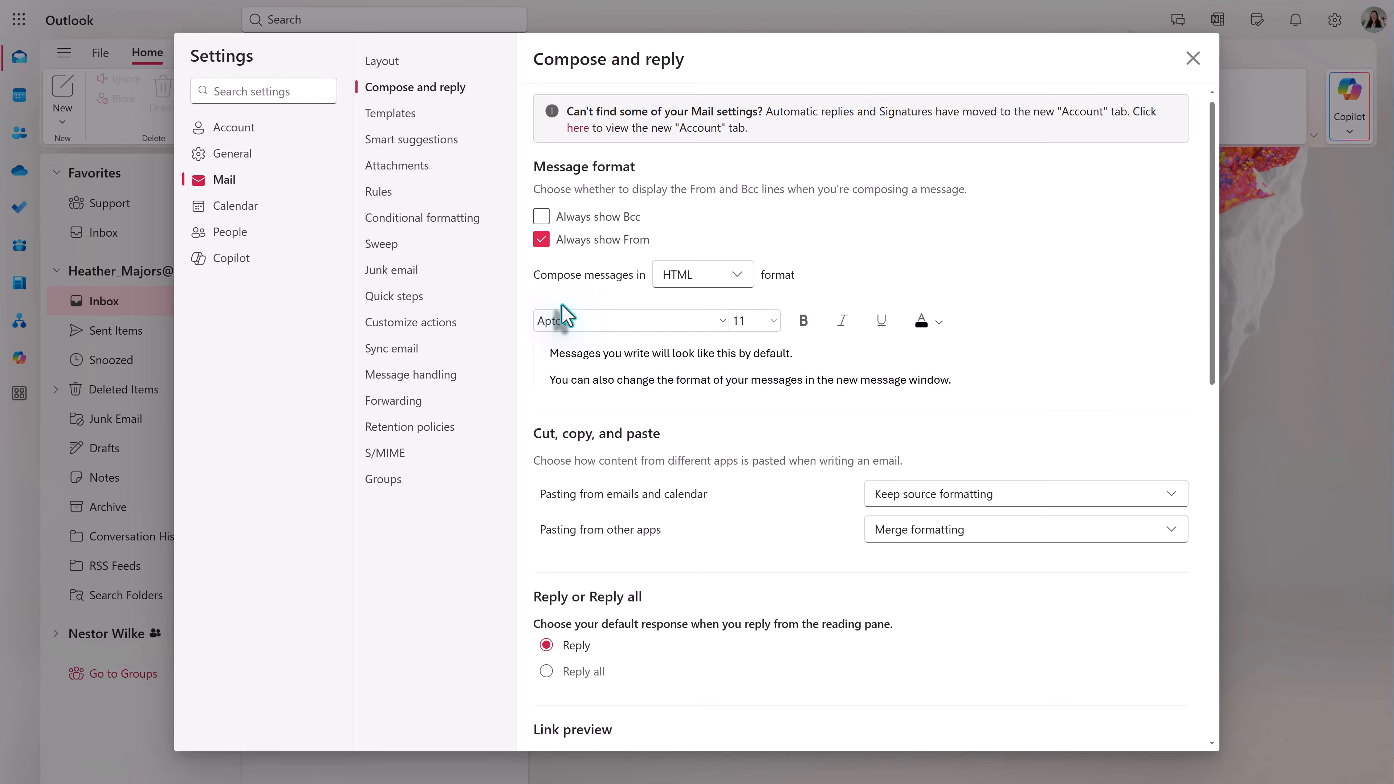
Set the default message font size to 12 in the Compose and reply settings.
scroll(571, 312, "down", 1)
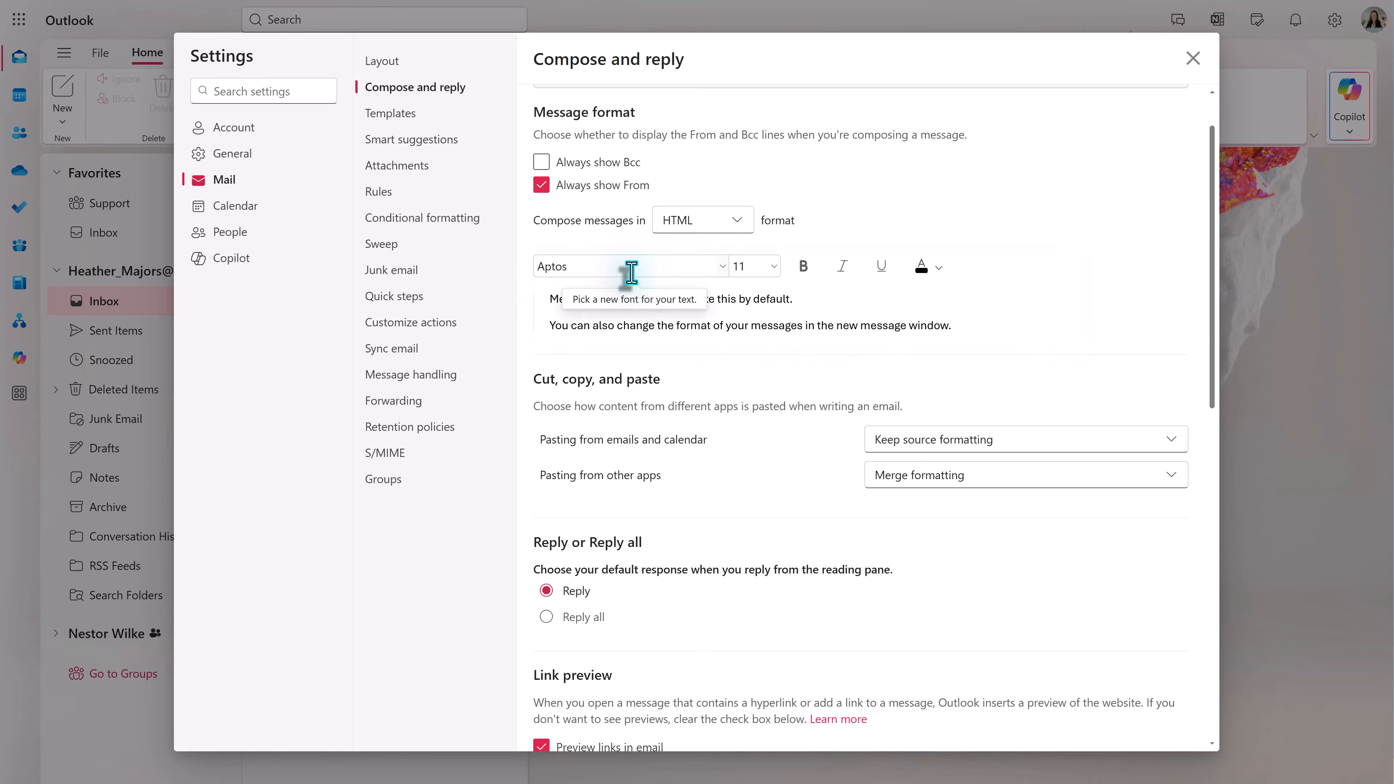
left_click(774, 267)
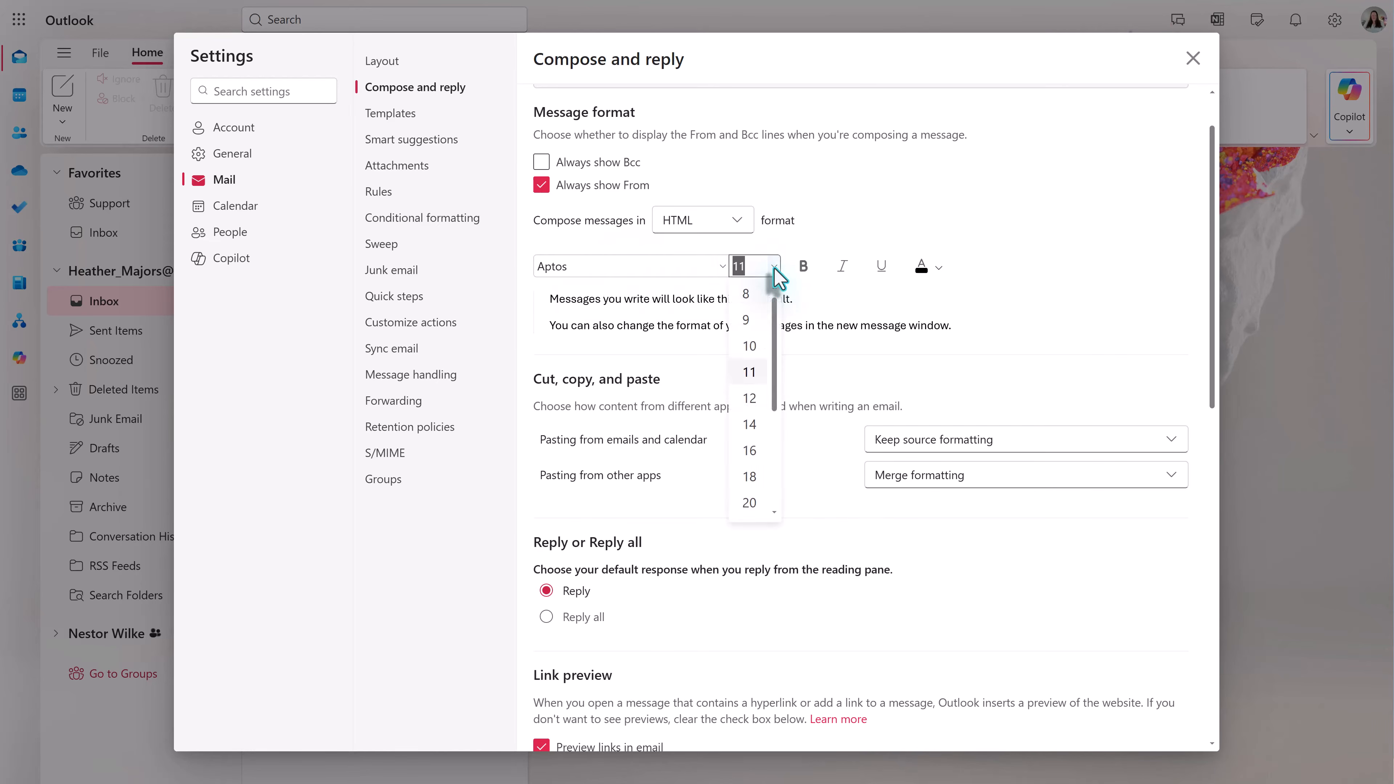
left_click(757, 405)
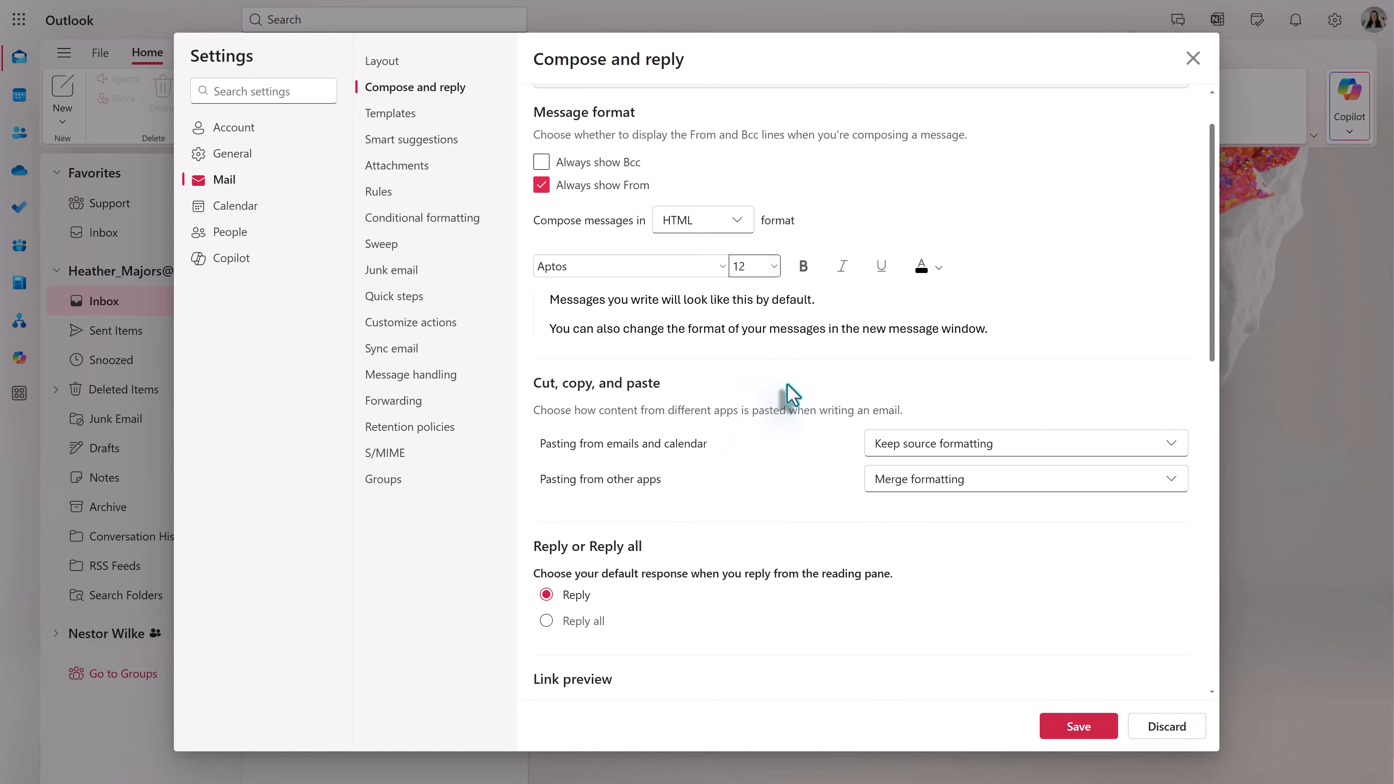
Try dark red, 14-point text with bold, italic and underline as the default message format, and set the color to black.
left_click(940, 267)
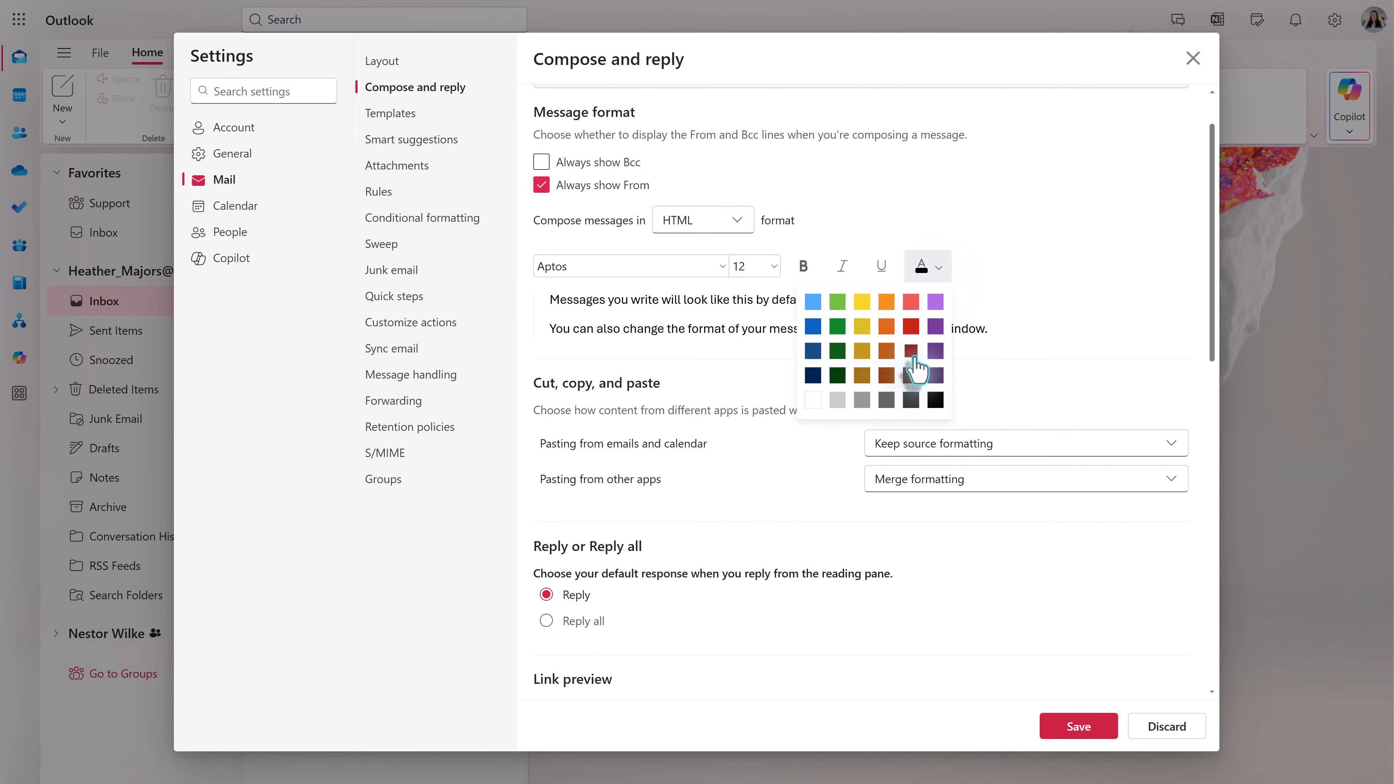
left_click(910, 351)
left_click(774, 267)
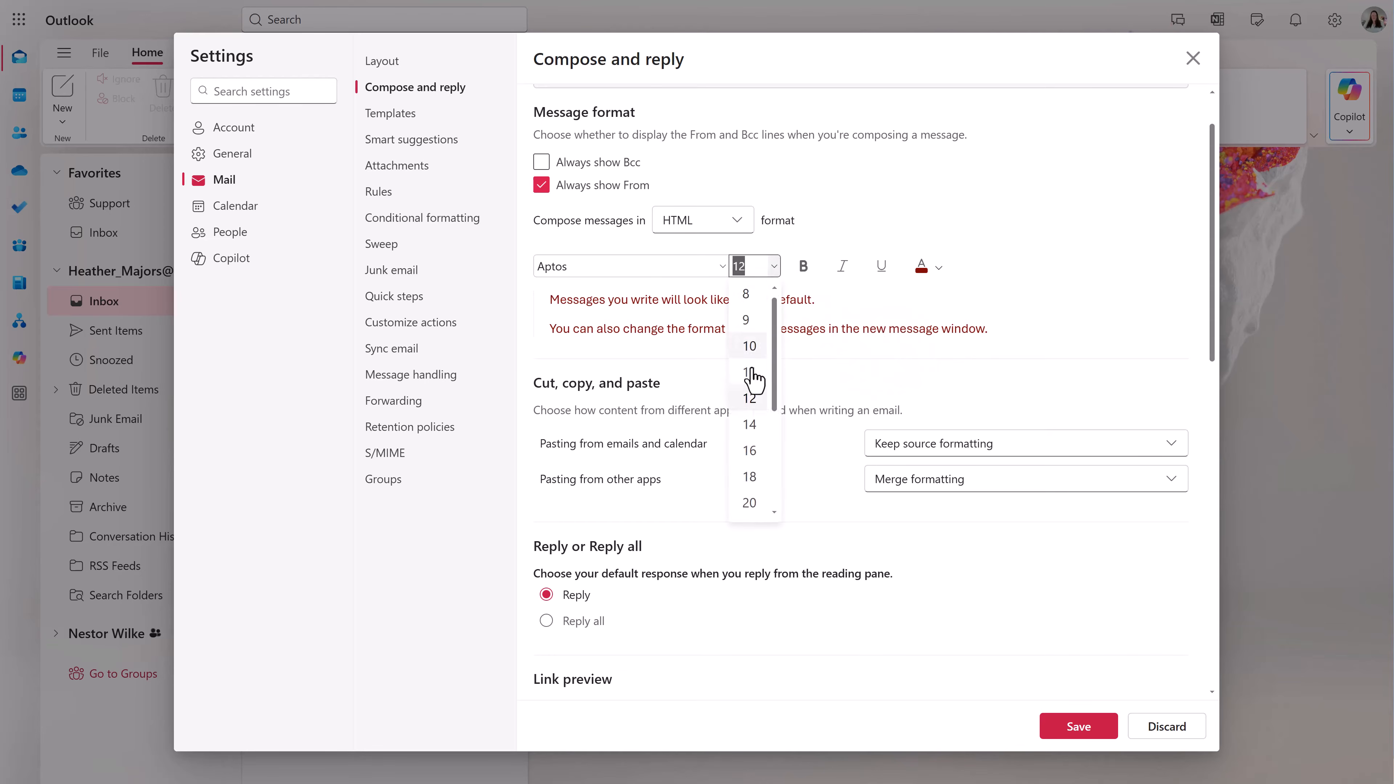
left_click(750, 431)
left_click(801, 269)
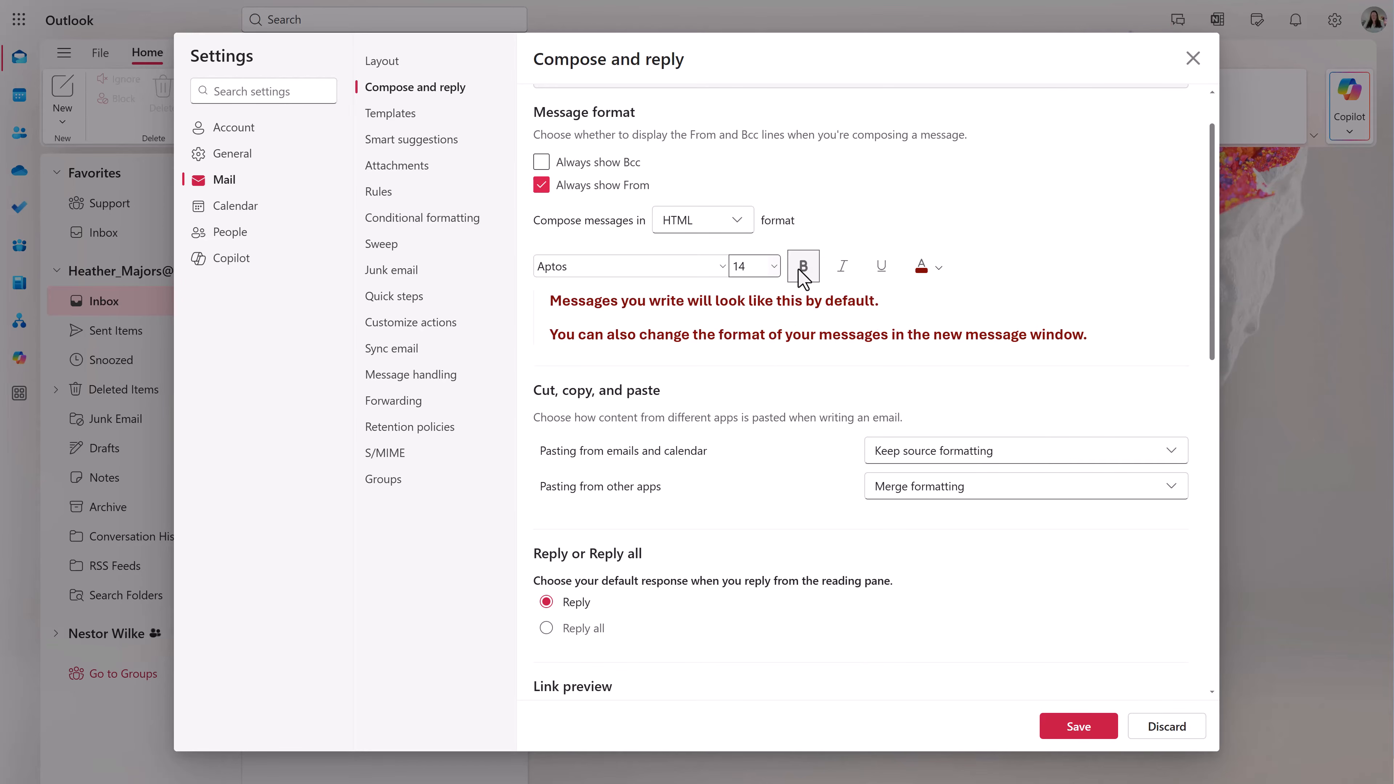
left_click(849, 269)
left_click(883, 270)
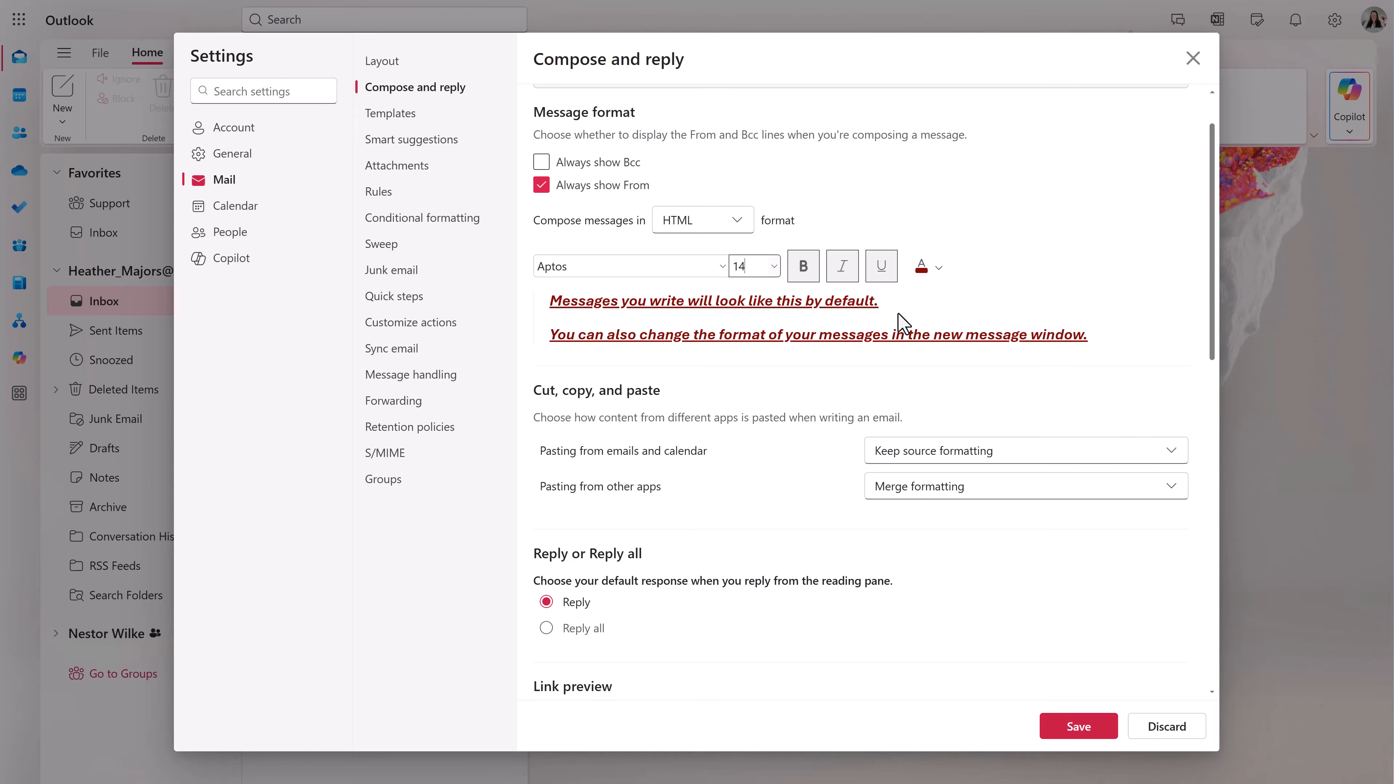
left_click(938, 268)
left_click(936, 401)
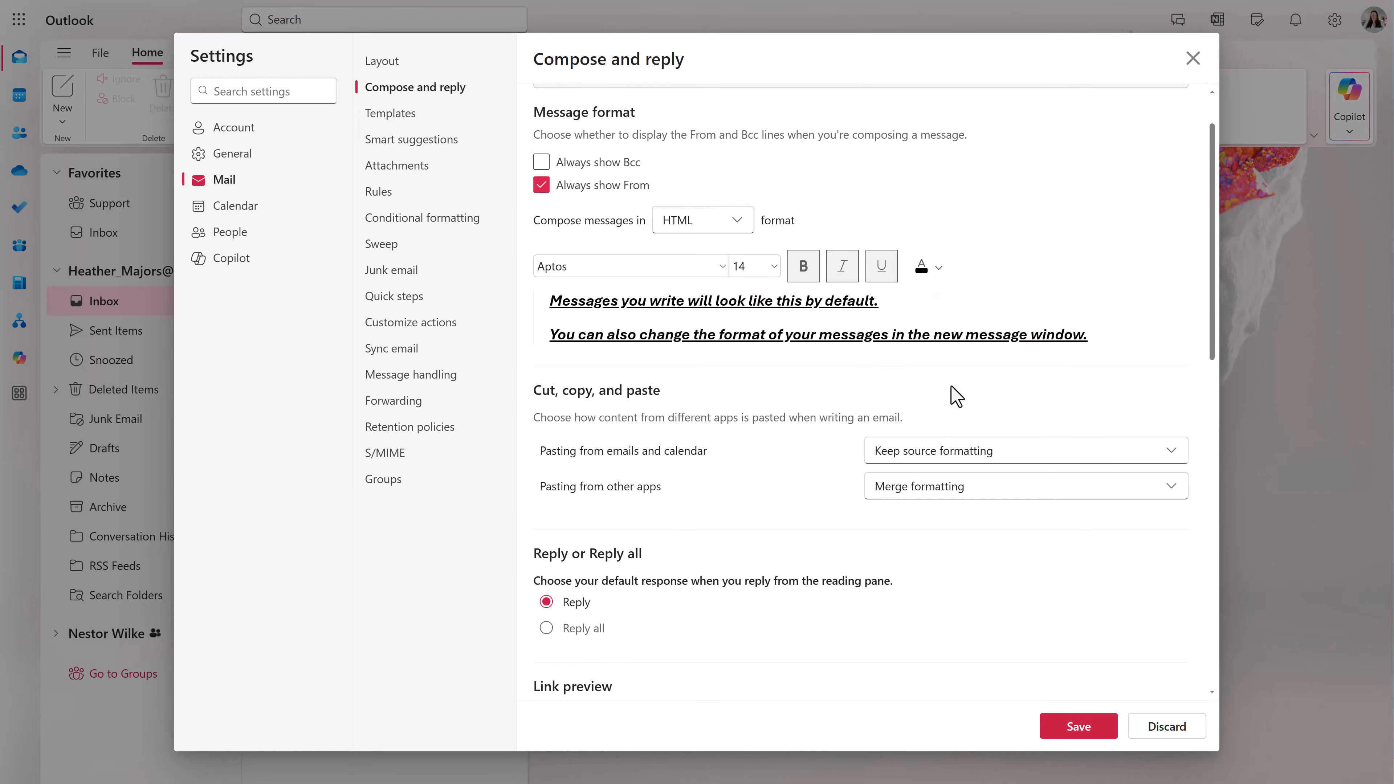
scroll(757, 418, "down", 7)
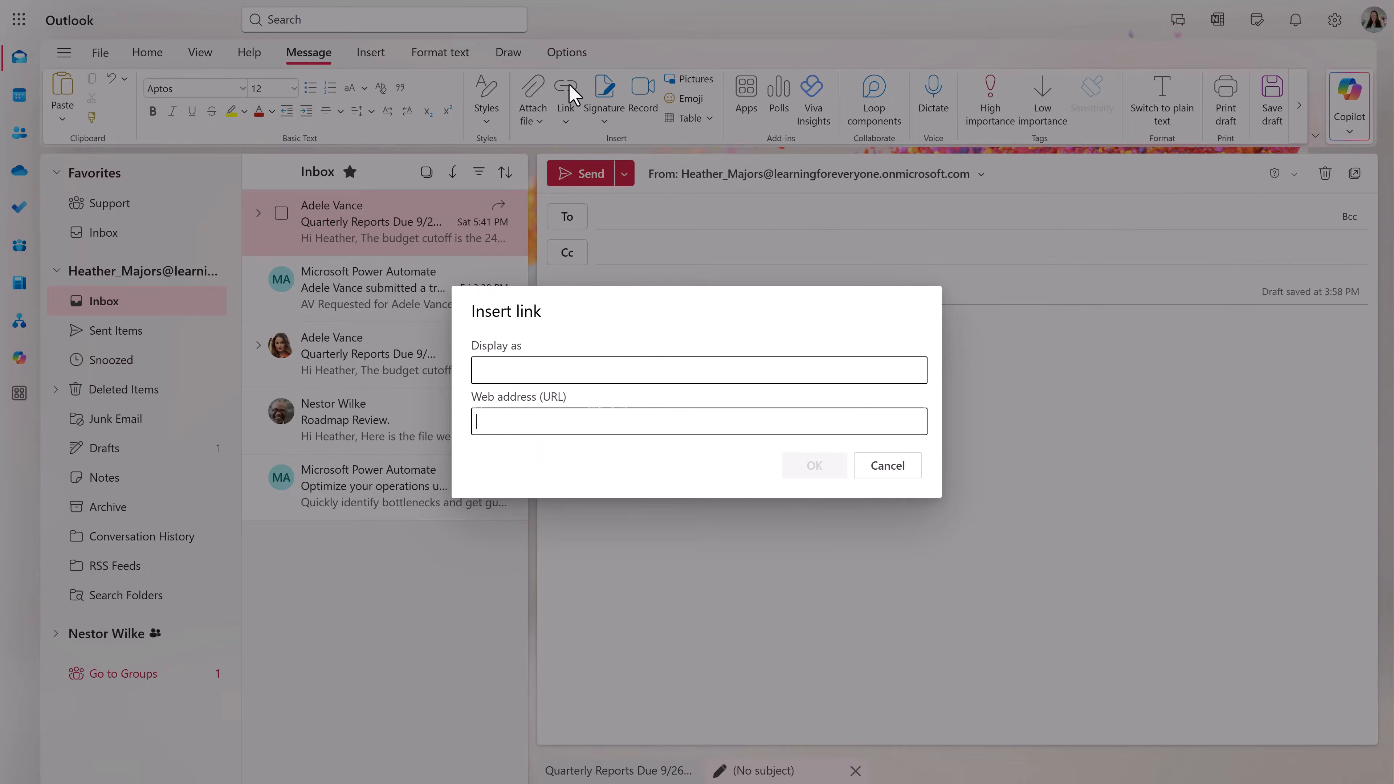
type("https://www.skool.com/your365advisor/about")
left_click(821, 469)
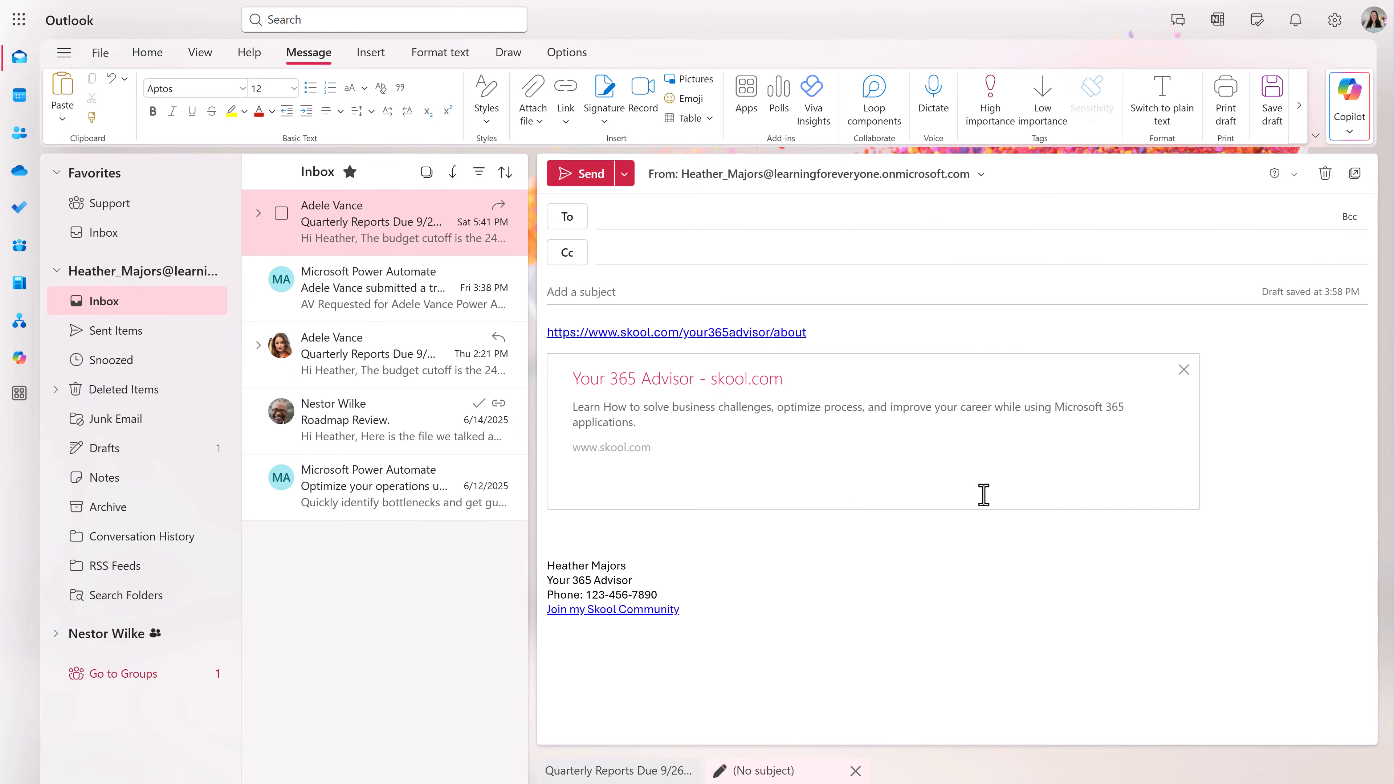
left_click(1184, 377)
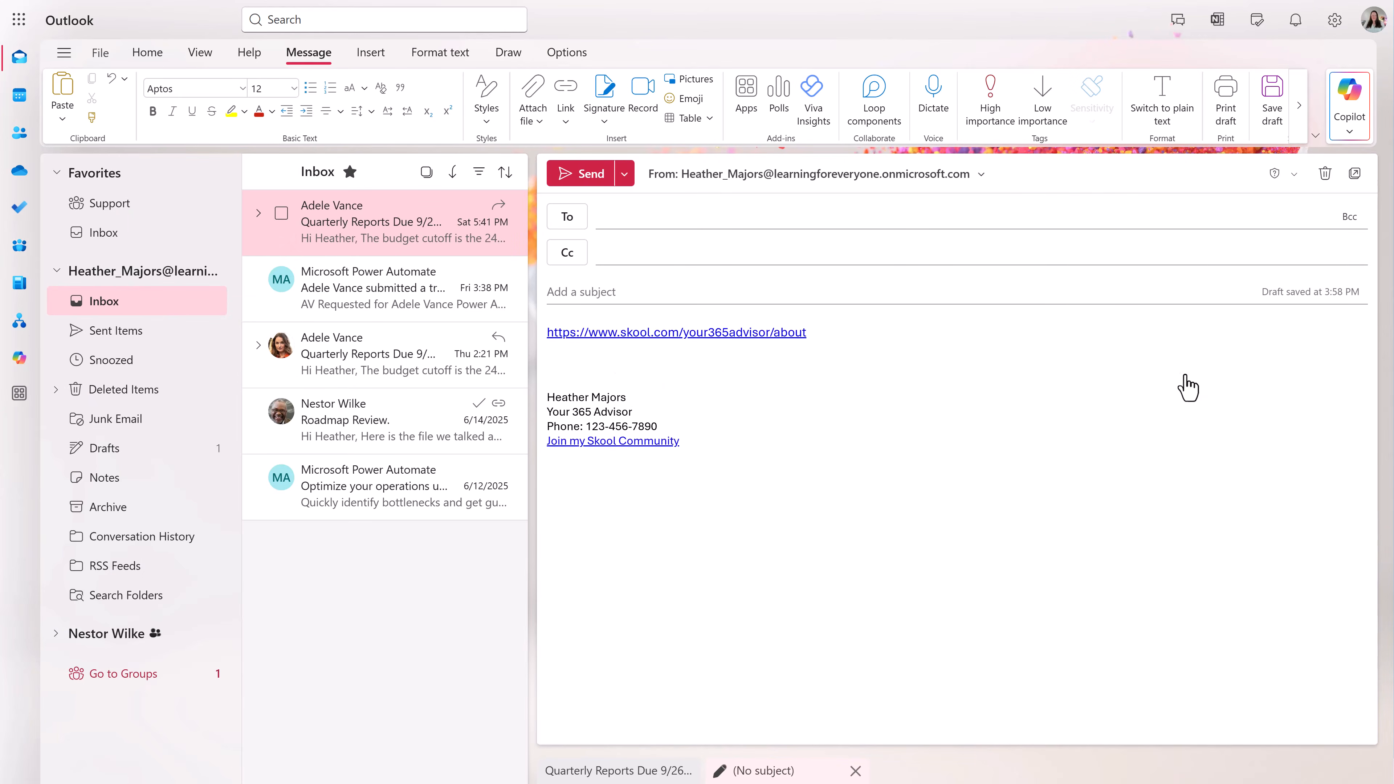
Turn off Preview links in email in the Compose and reply settings.
left_click(1335, 19)
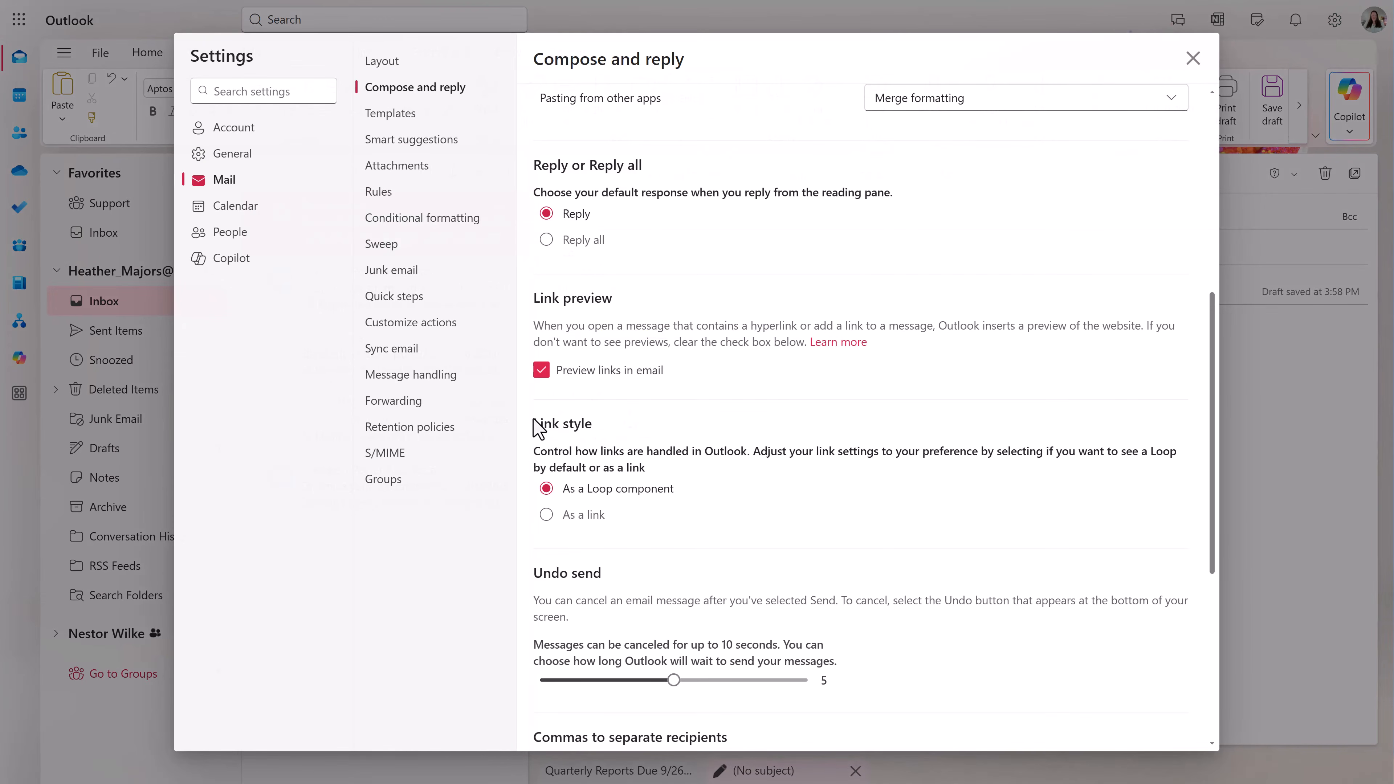
left_click(542, 371)
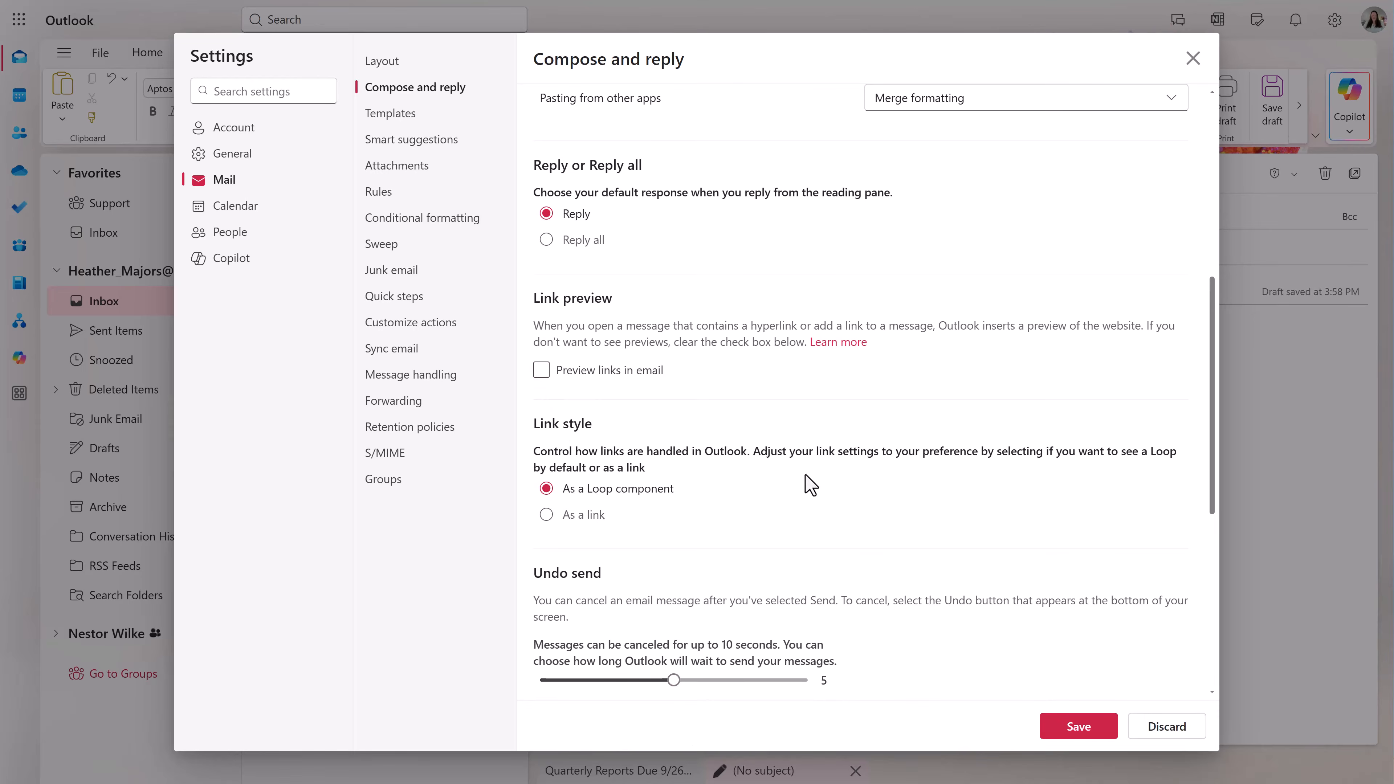
Send the Testing Undo Send message, cancel its sending, and set the Undo send delay to the 10-second maximum.
scroll(738, 352, "down", 5)
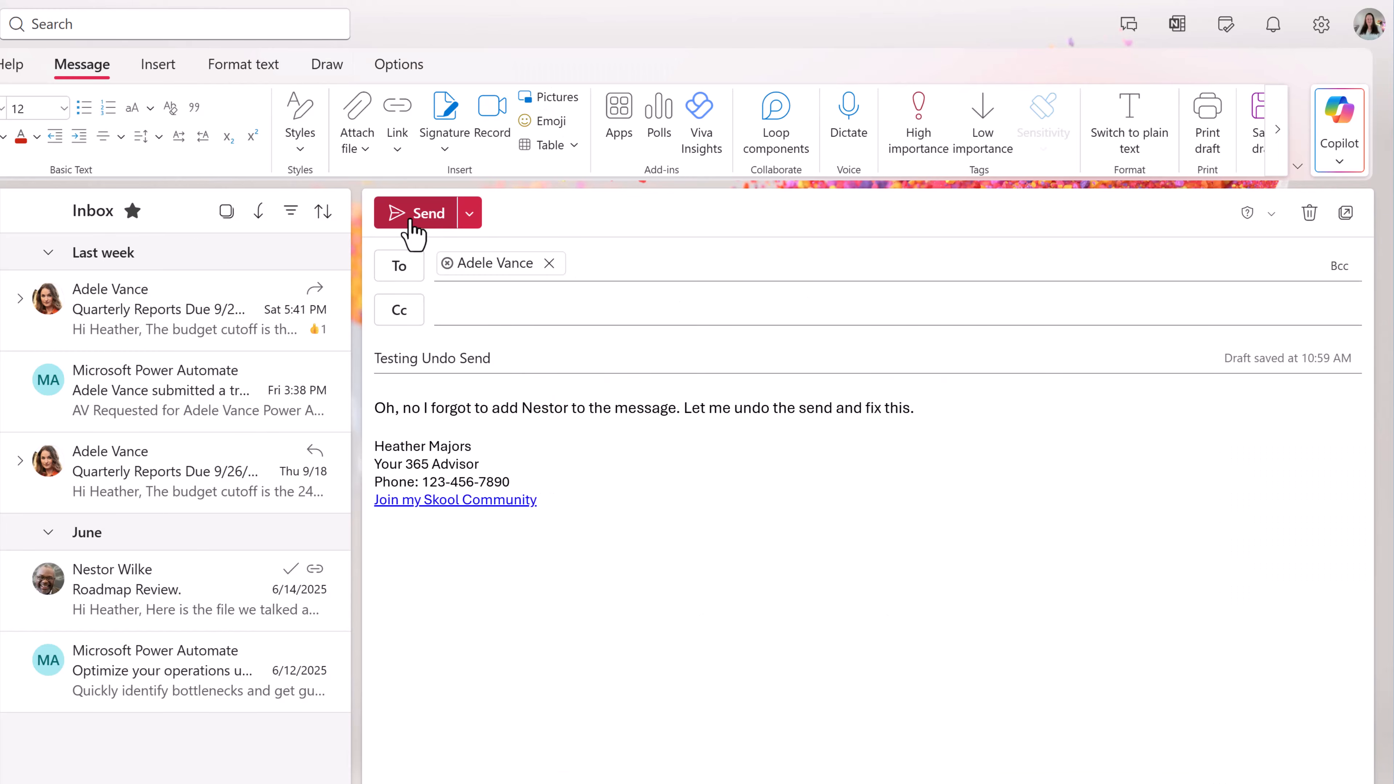
left_click(409, 222)
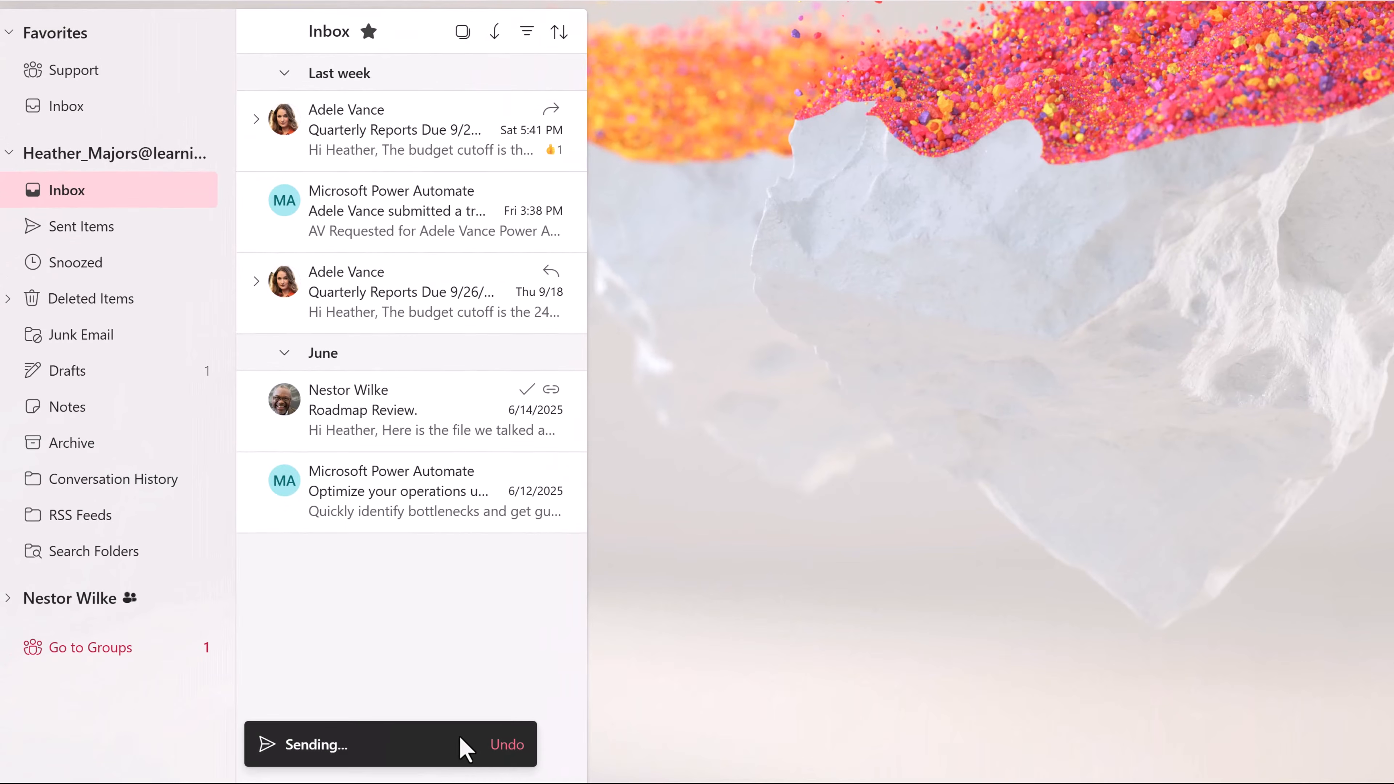
left_click(506, 746)
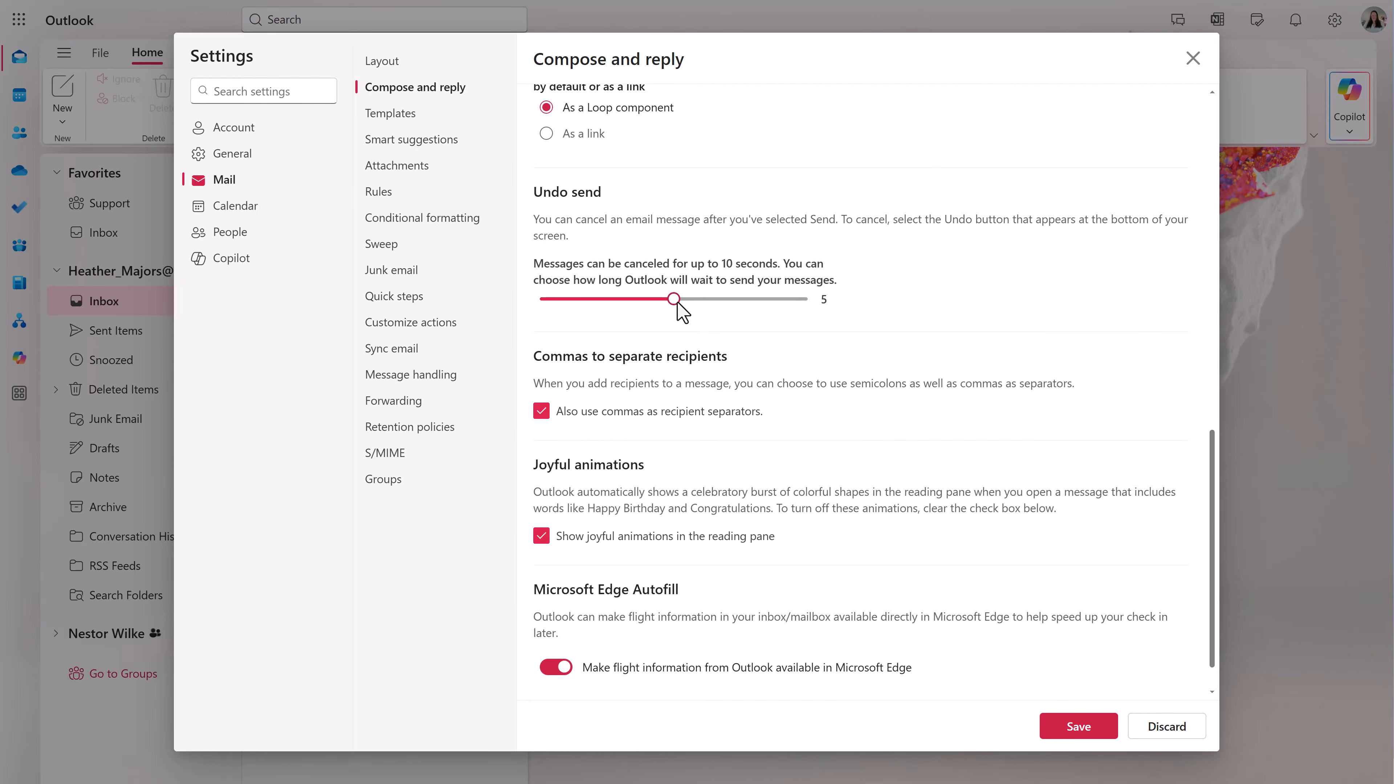
left_click_drag(676, 304, 808, 301)
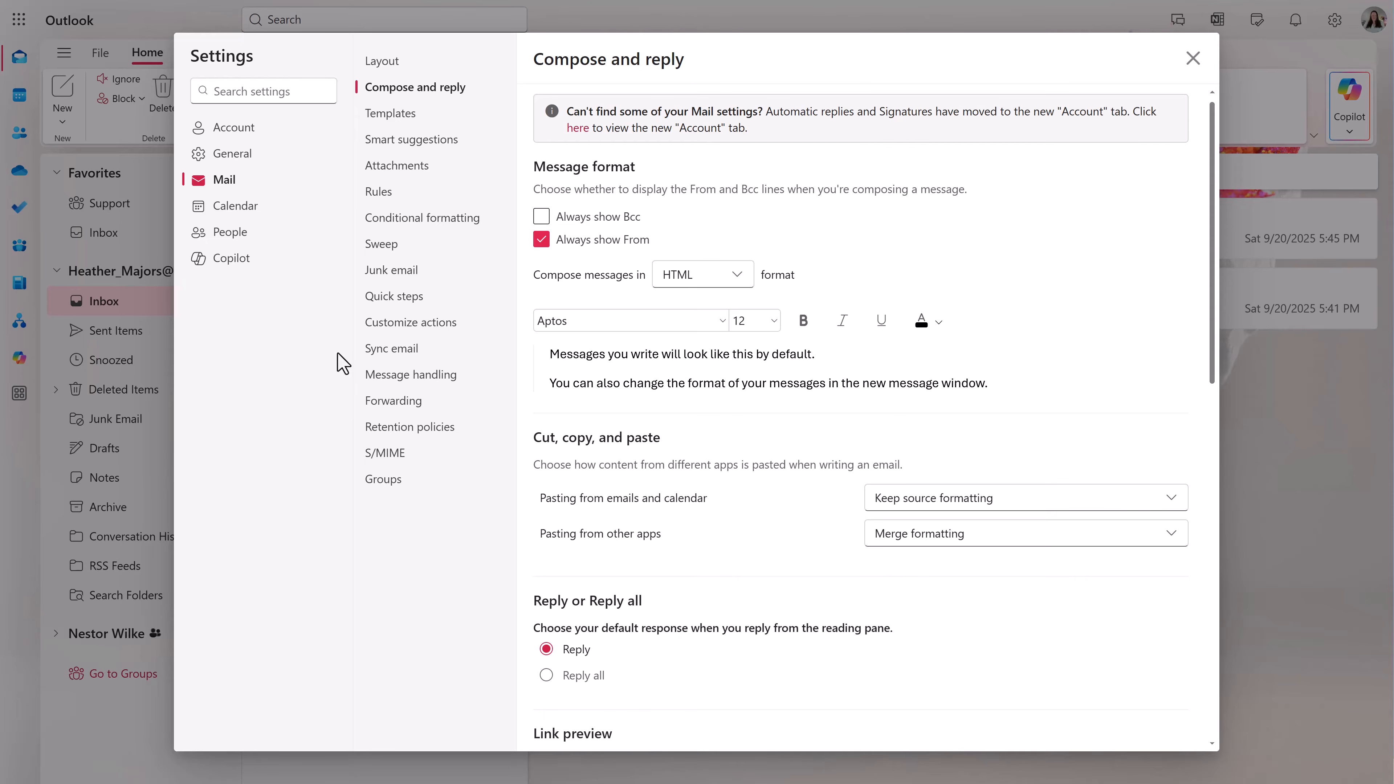
Add Move to a folder to the quick actions in the Customize actions settings, and review the Swipe options.
left_click(421, 325)
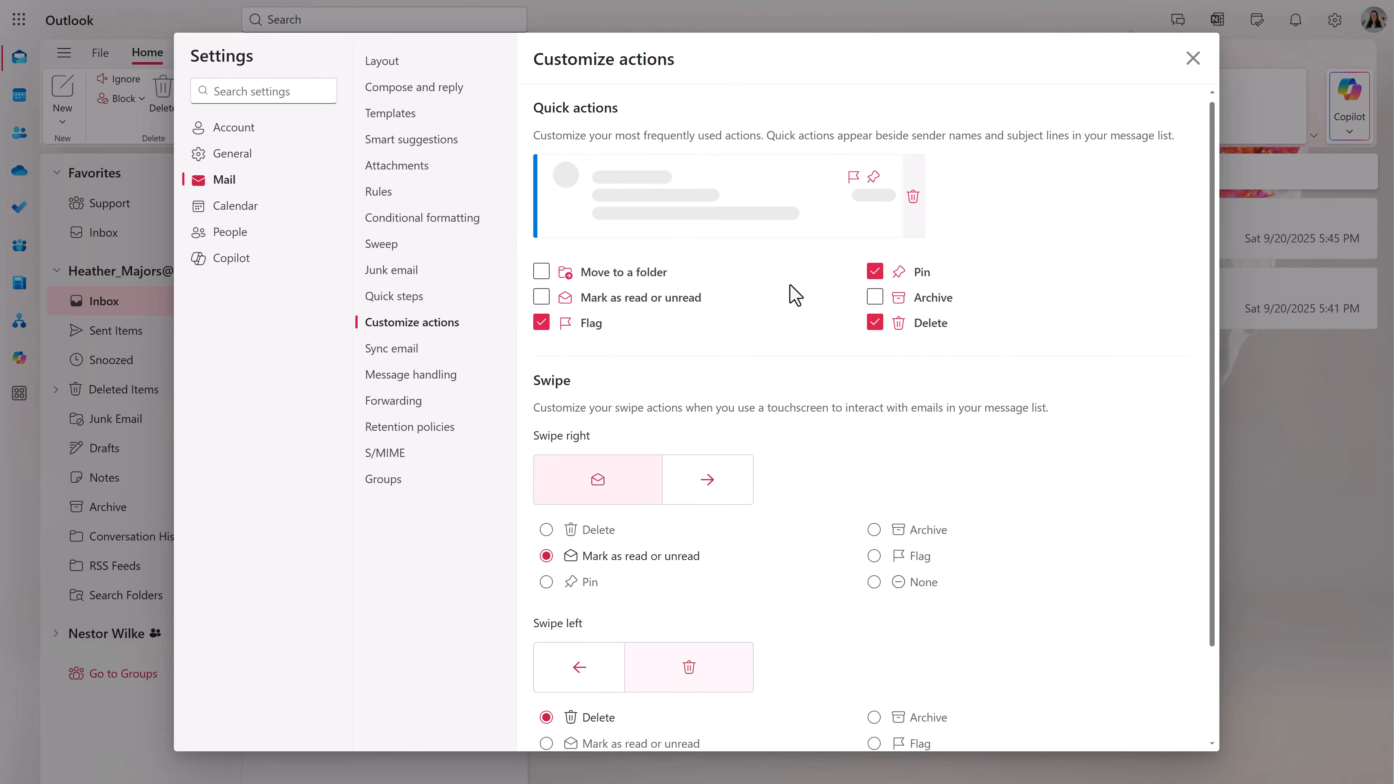
left_click(543, 275)
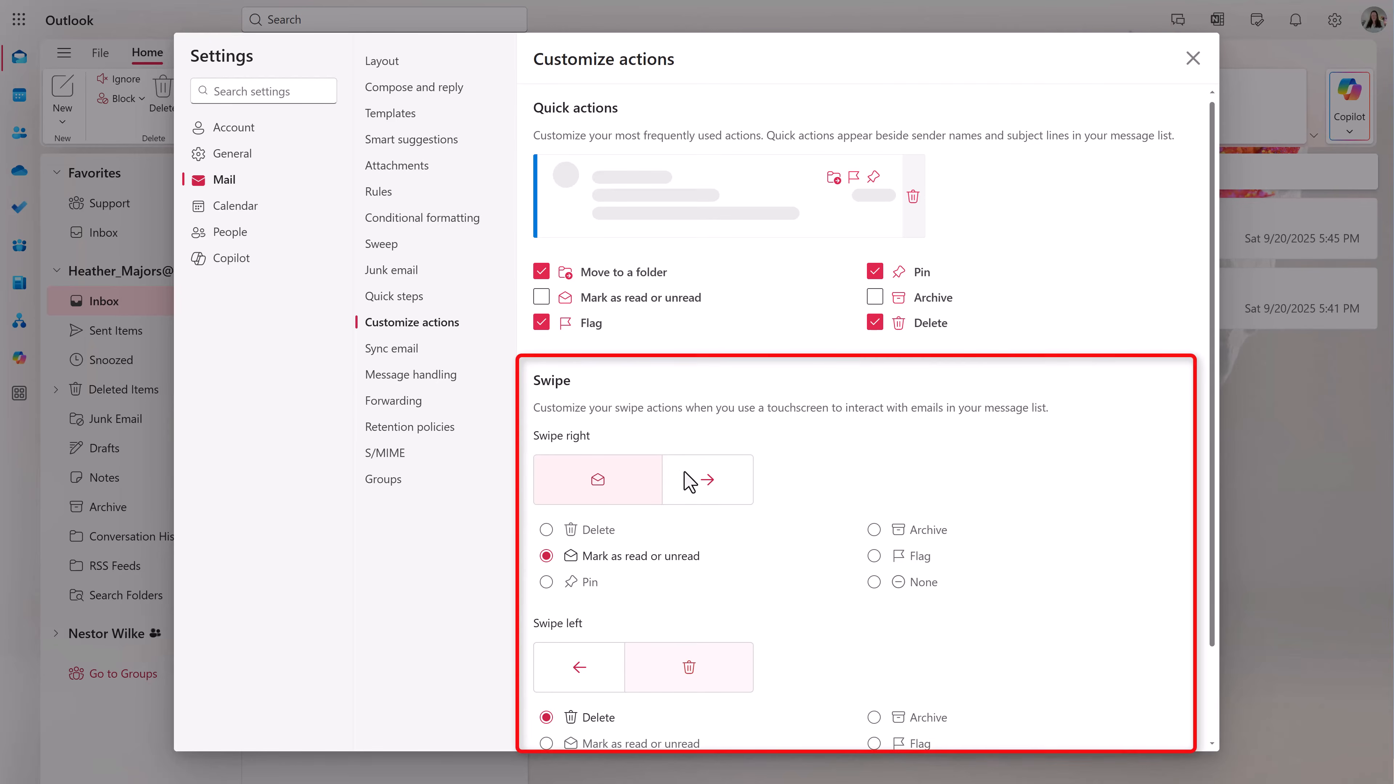
scroll(803, 442, "down", 2)
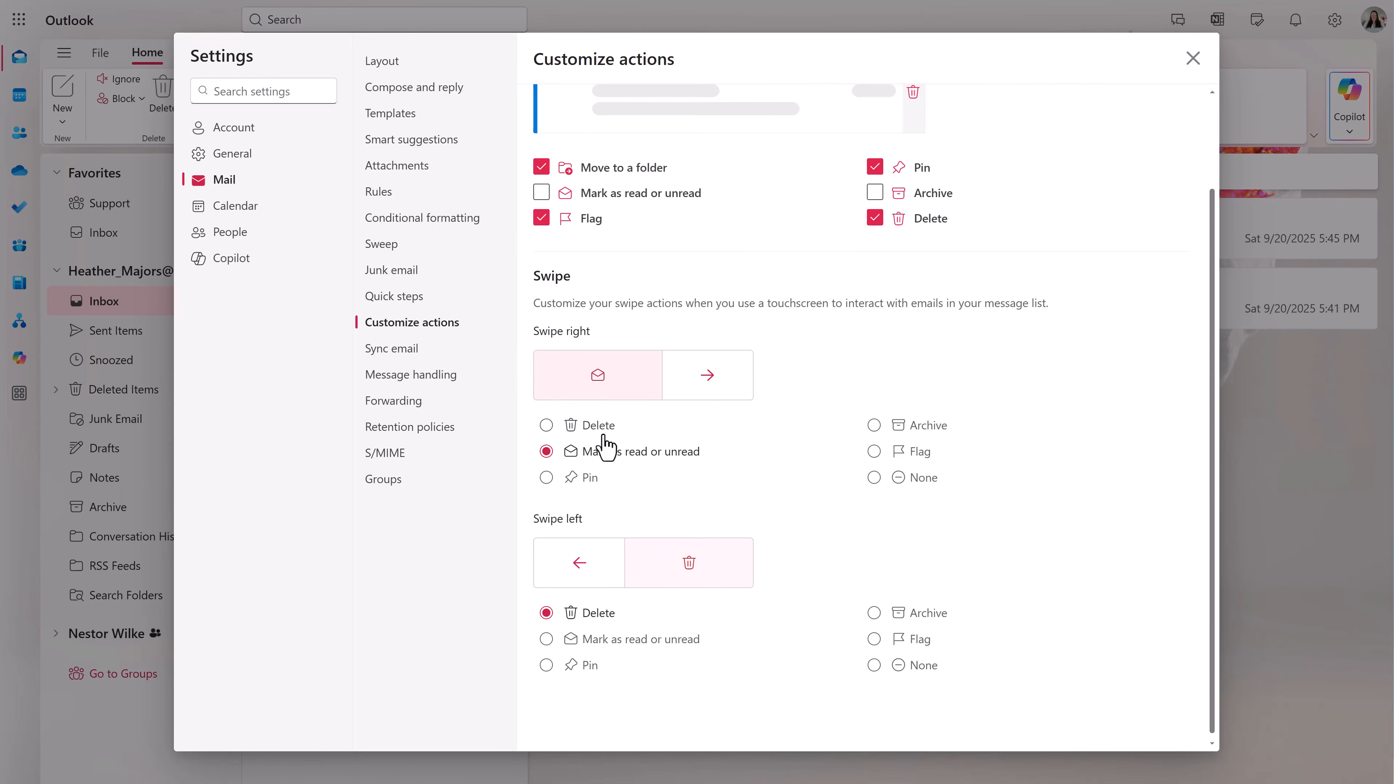
View the Message handling settings, and mark the request rejection, Metrics Template and Quarterly Reports Due messages from last week as read.
left_click(415, 382)
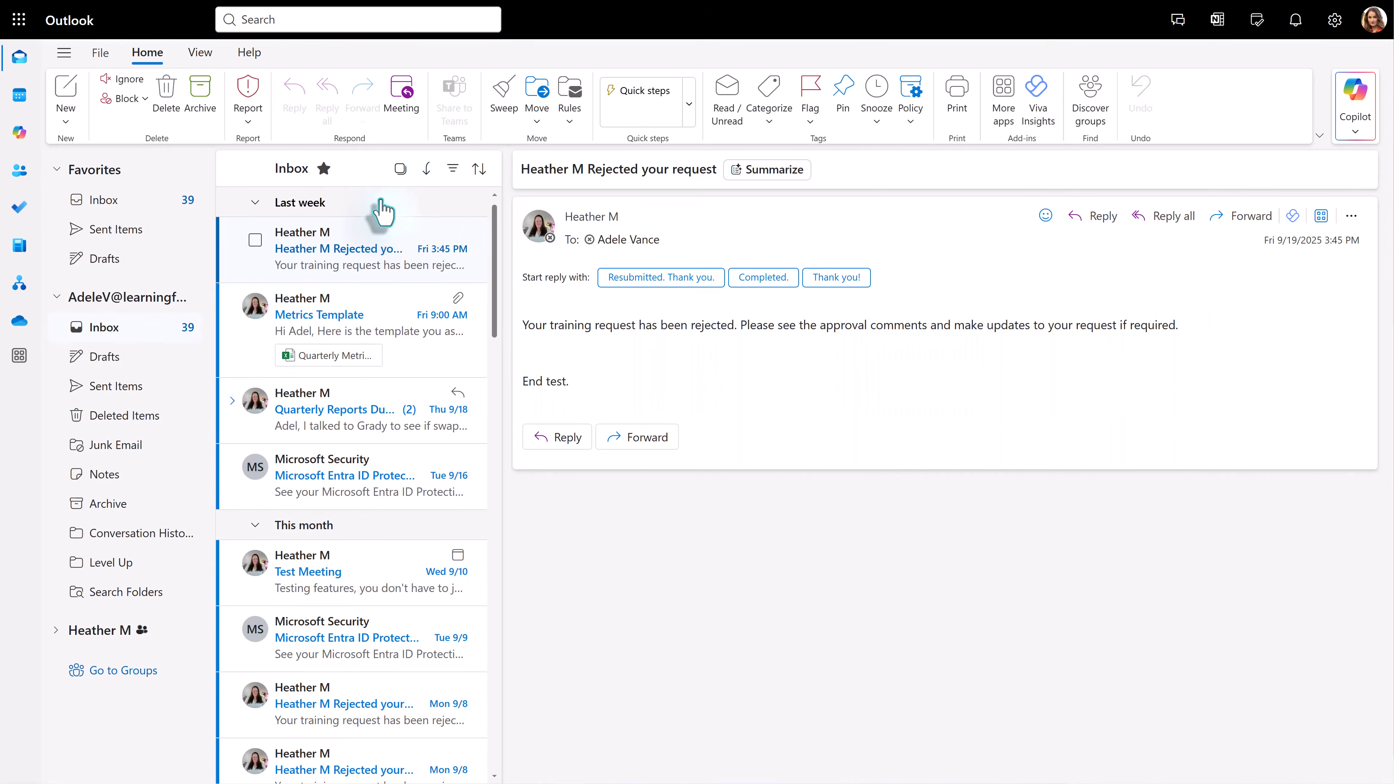
left_click(420, 234)
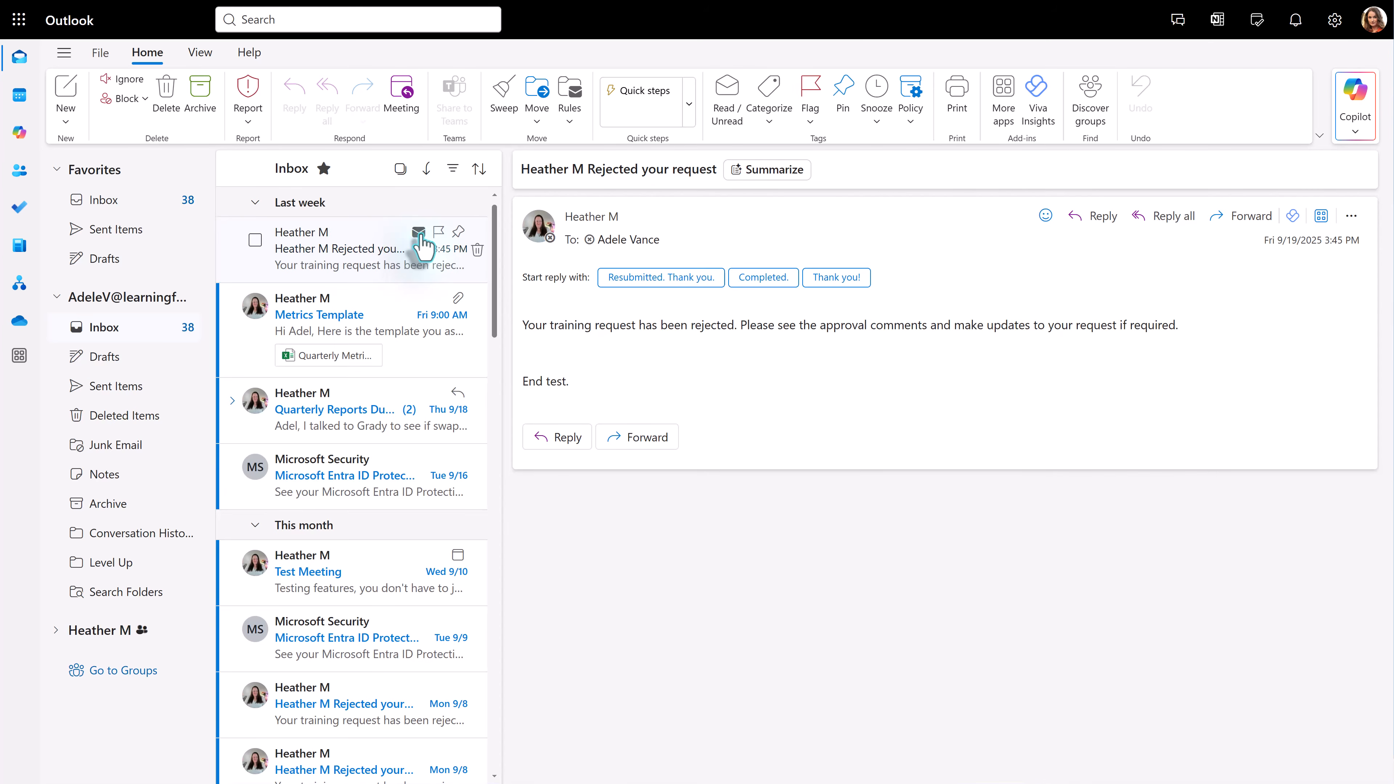
left_click(417, 302)
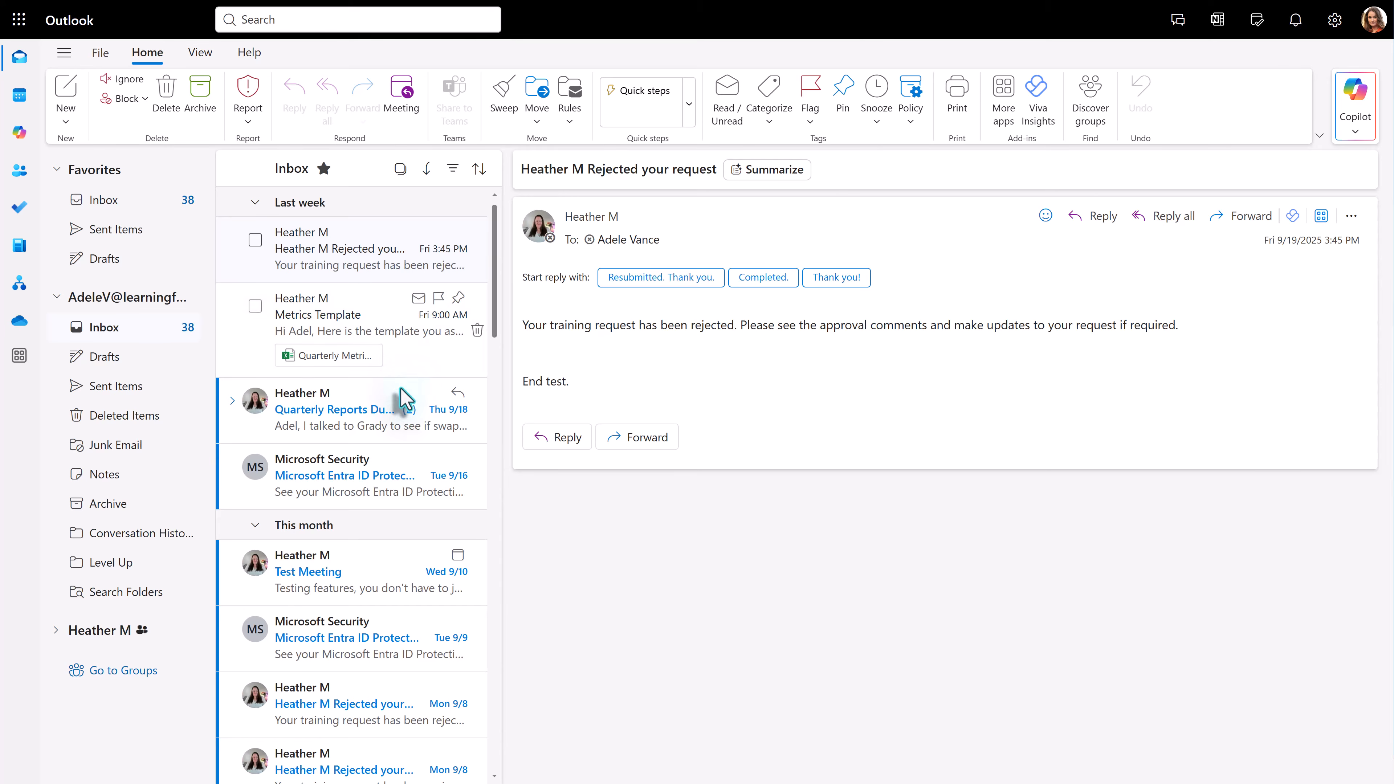
left_click(417, 394)
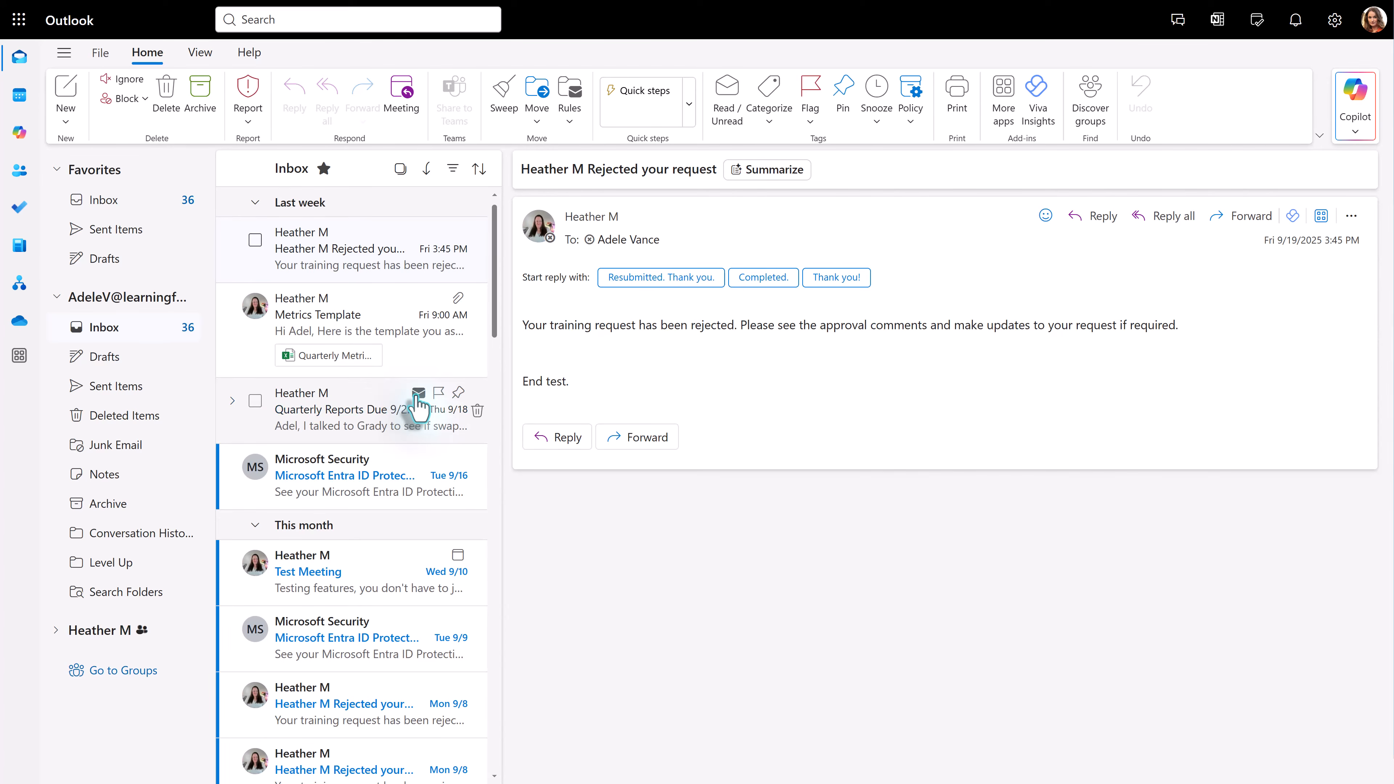
left_click(417, 395)
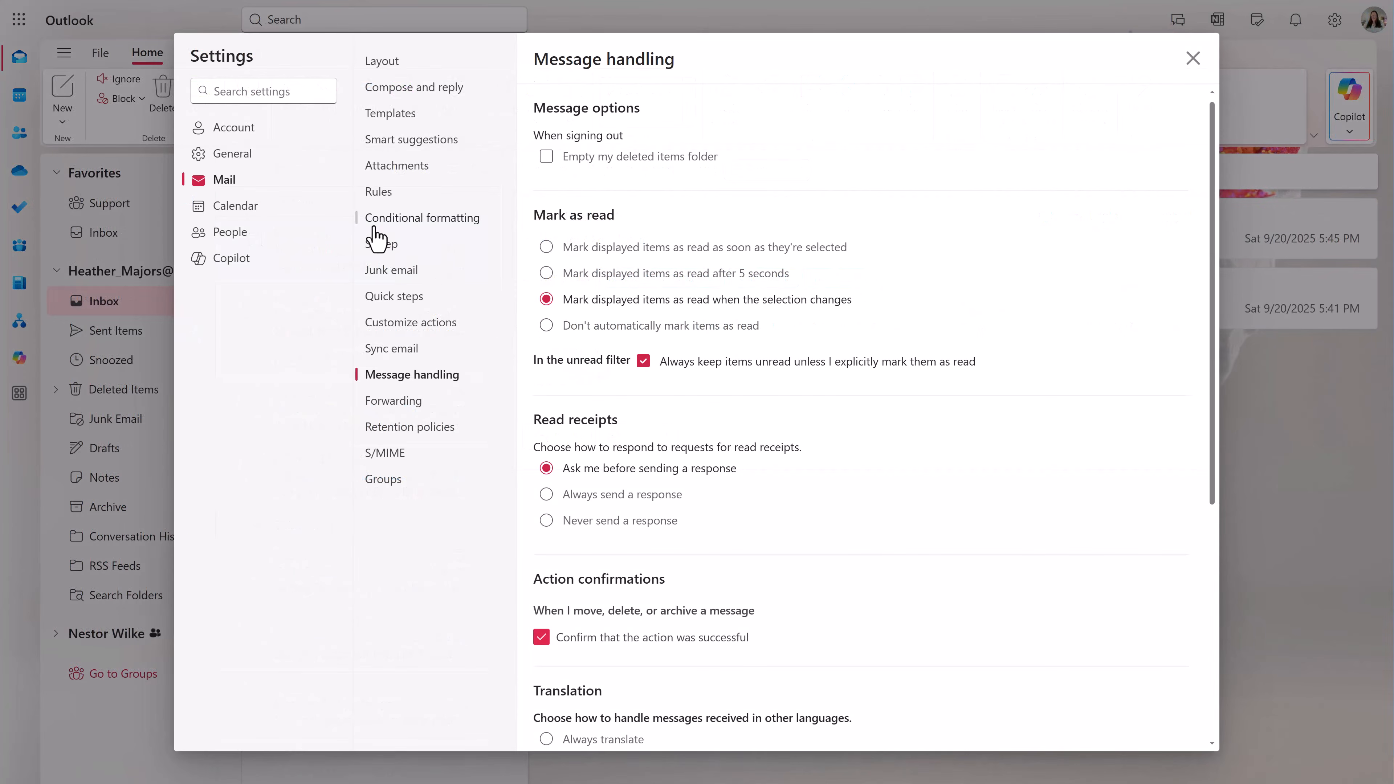
Examine the Signatures settings of the account, including the default signature choices for new messages.
left_click(225, 135)
left_click(387, 140)
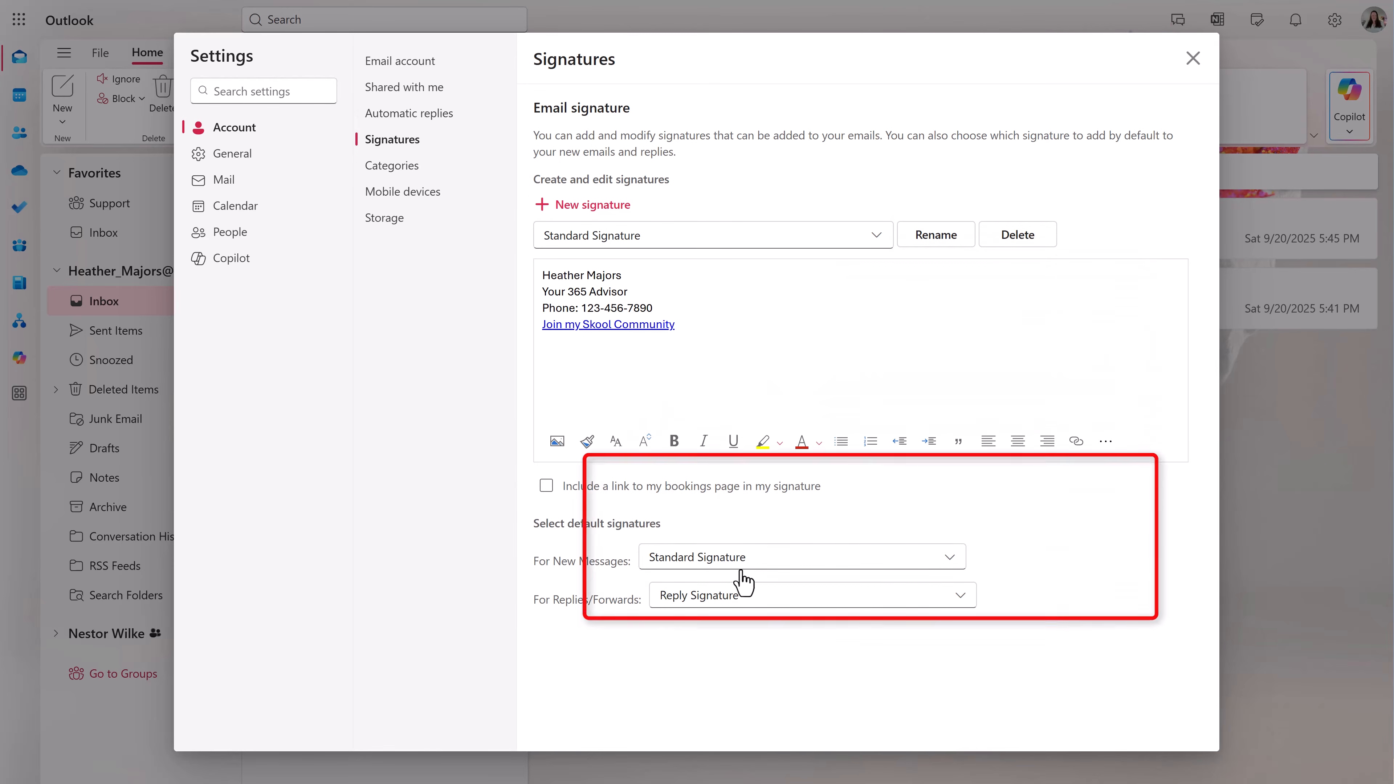
left_click(761, 560)
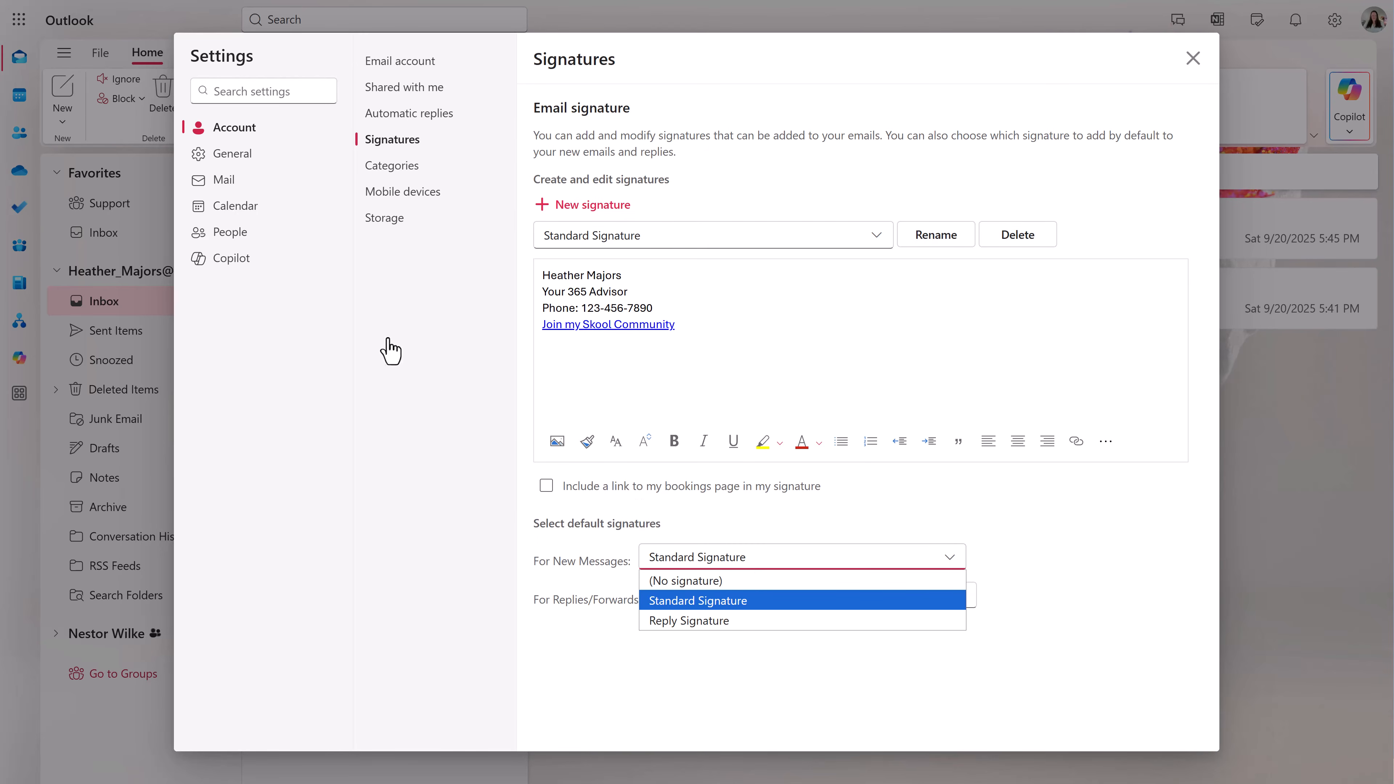
left_click(389, 349)
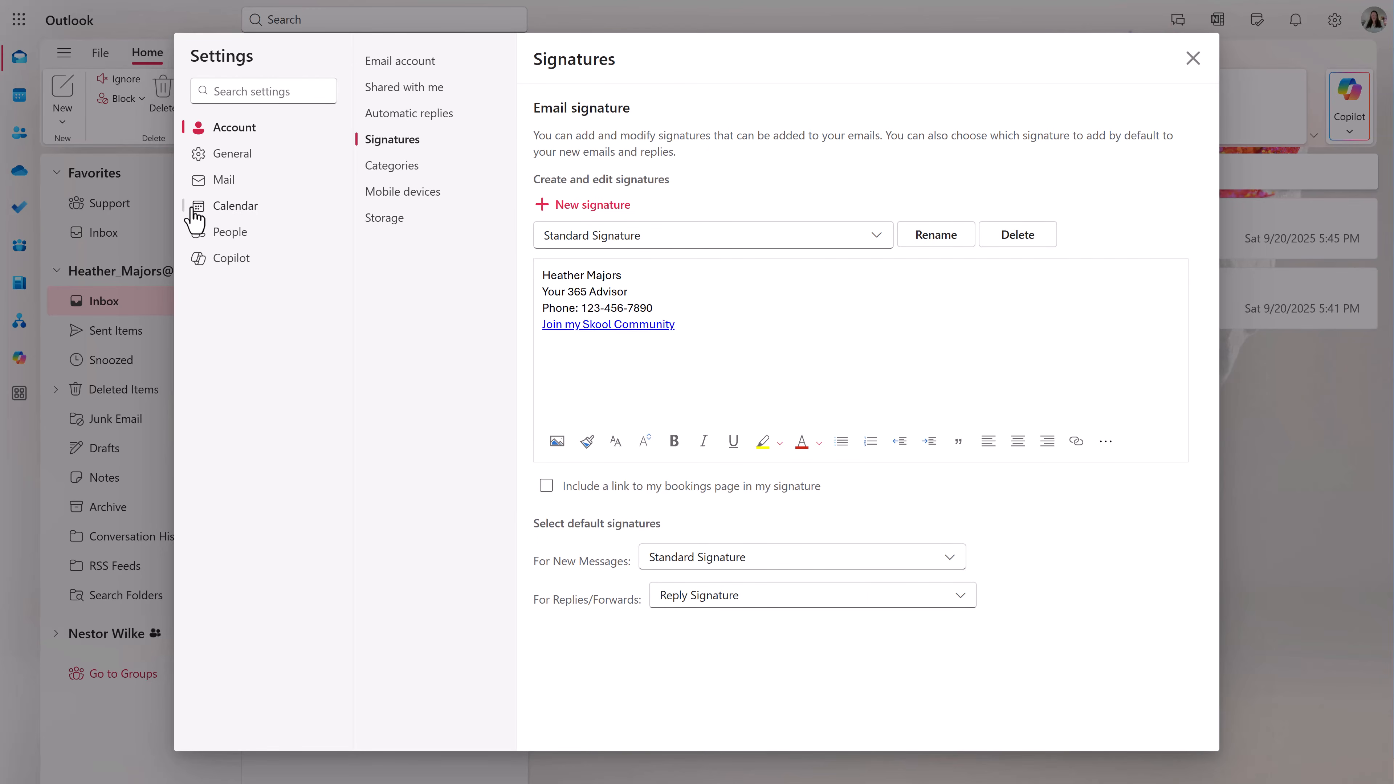
Open the General notification settings and review the sound option and the Mail options for new email, reactions and mentions.
left_click(225, 155)
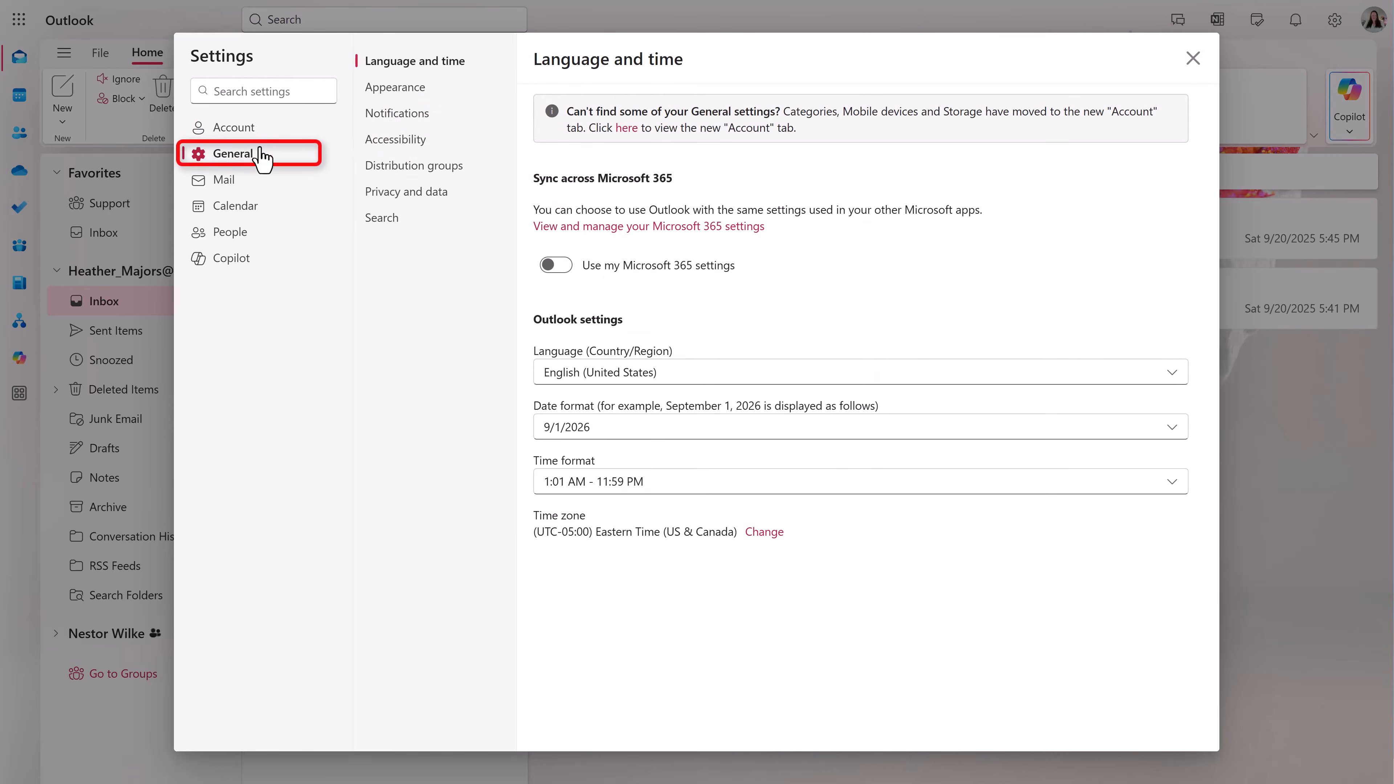
left_click(401, 115)
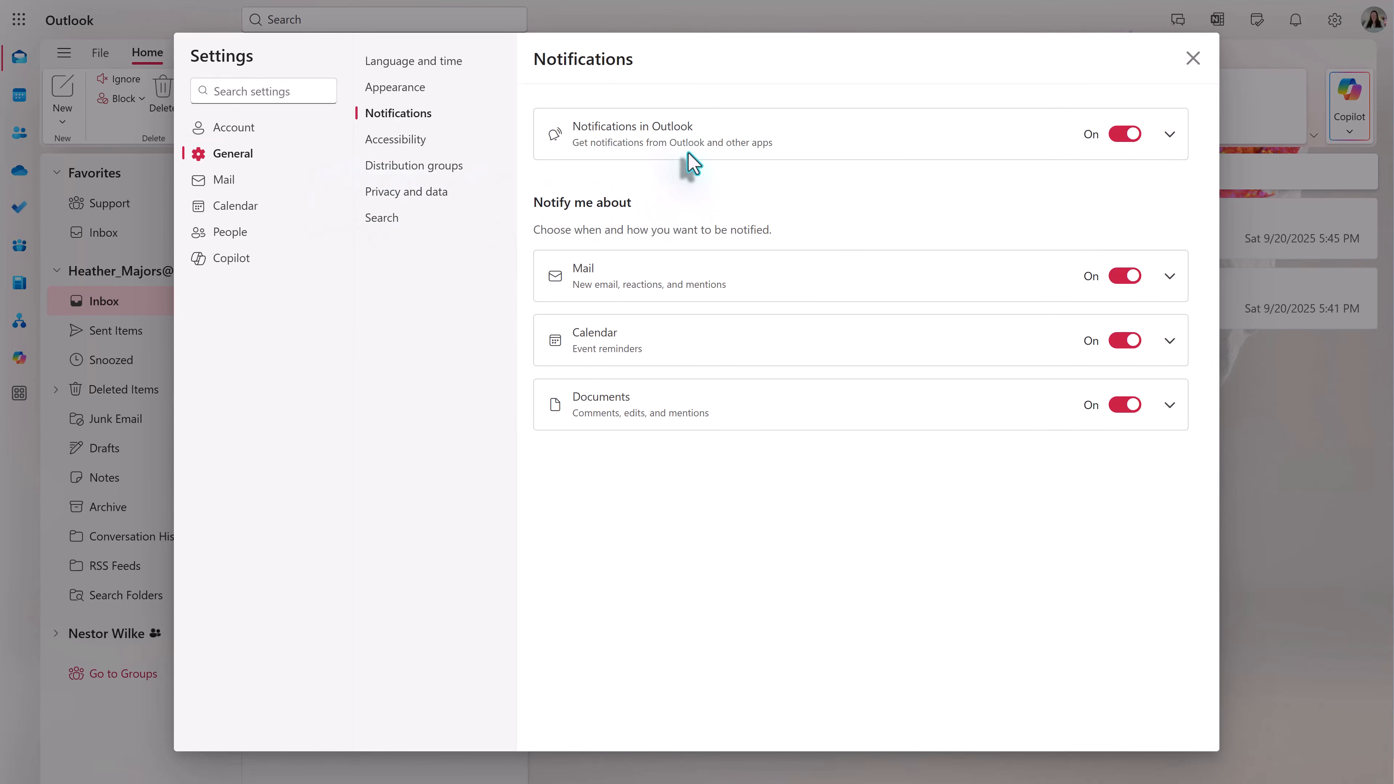
left_click(1170, 136)
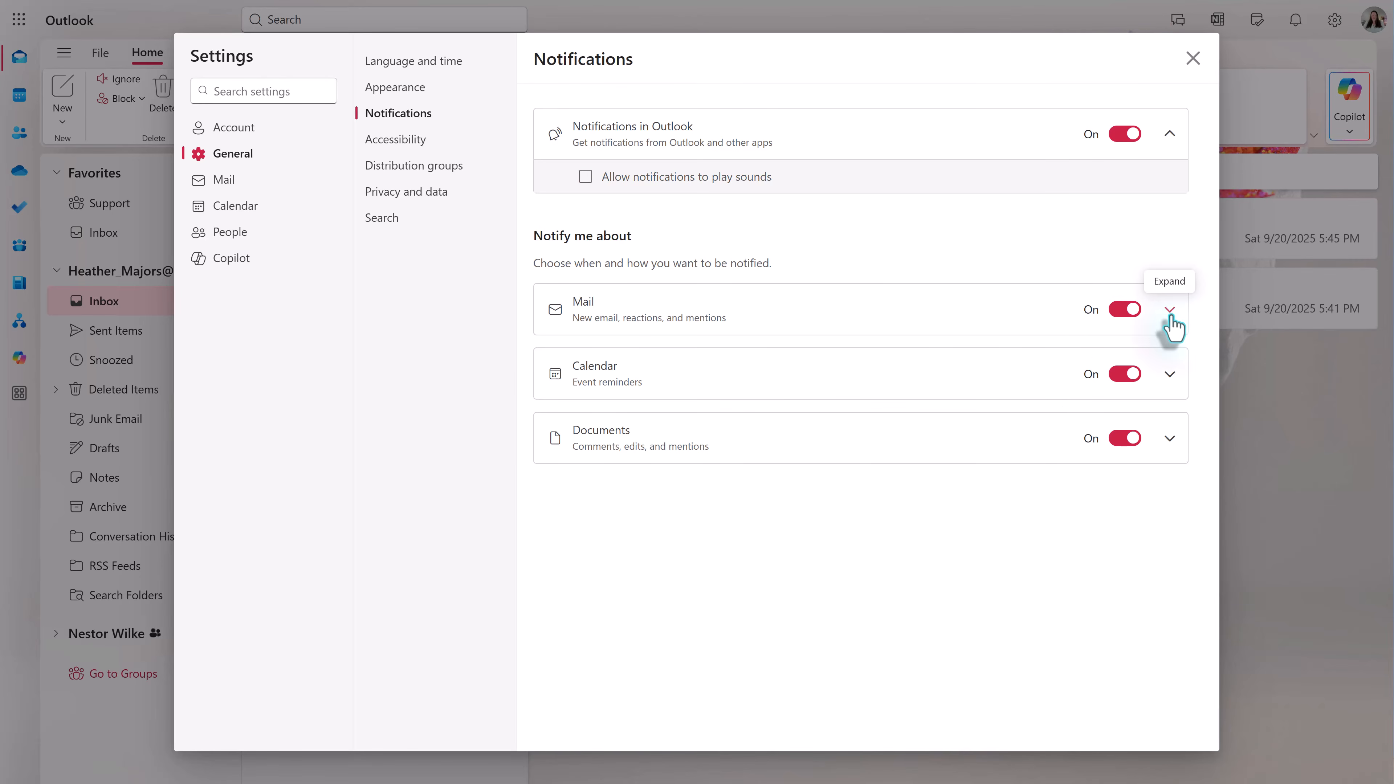
left_click(1171, 309)
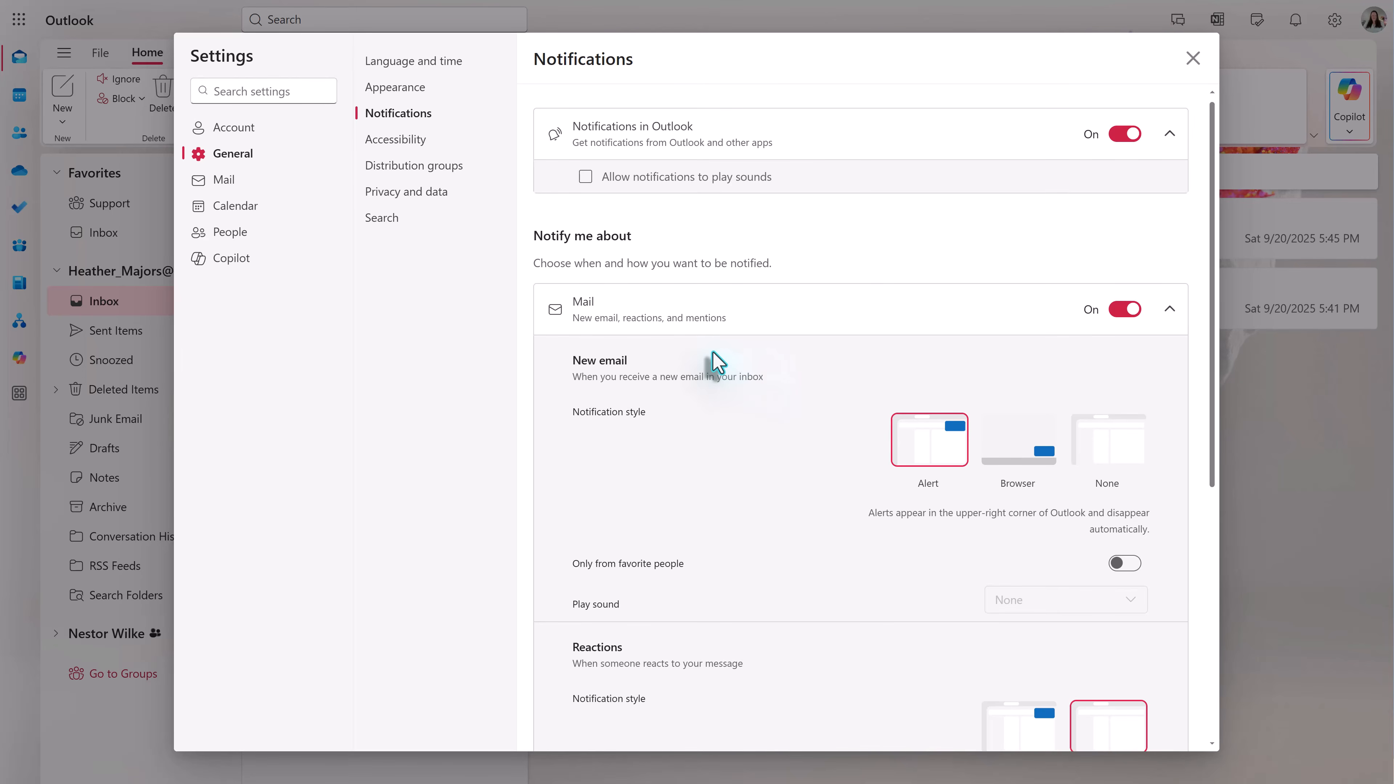
scroll(784, 342, "down", 3)
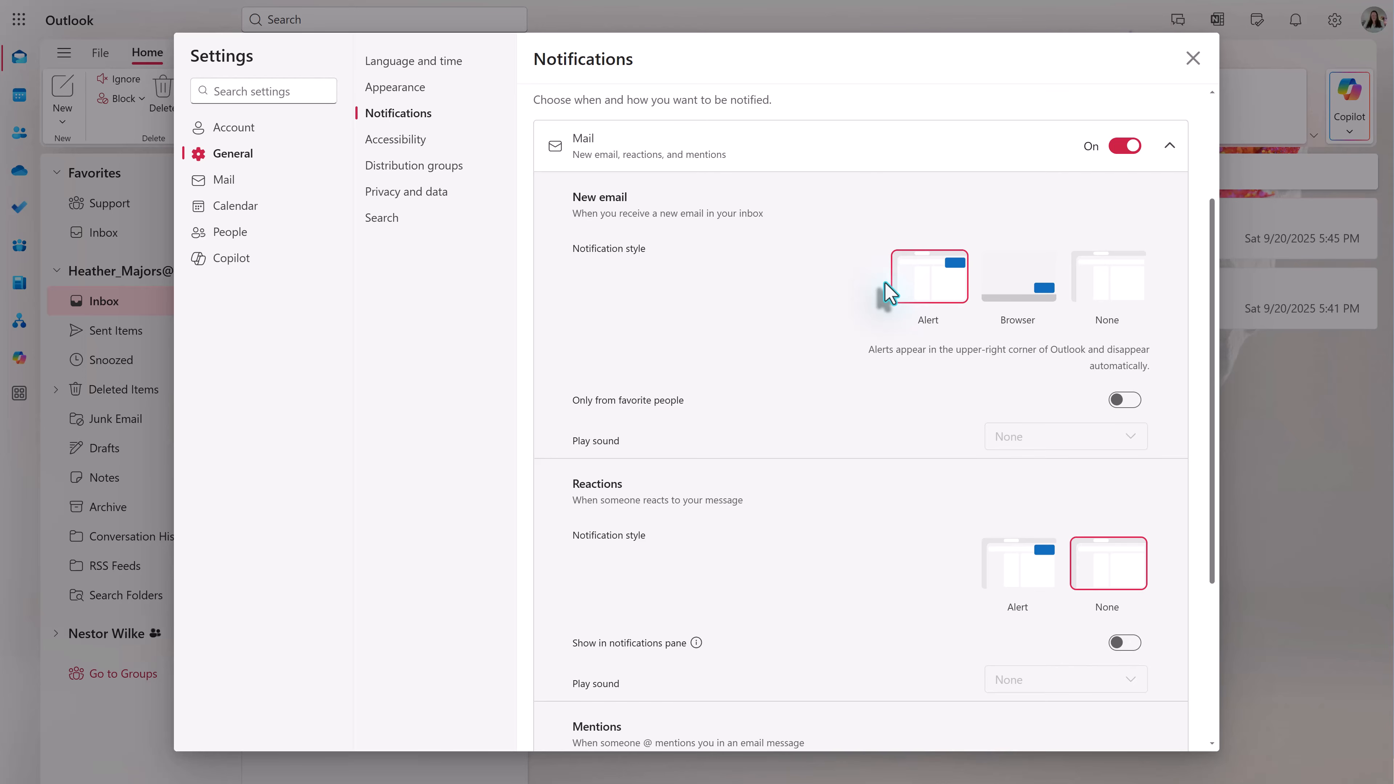
Try the Browser notification style for new email, set it back to Alert, save the notification settings and close them.
left_click(1034, 287)
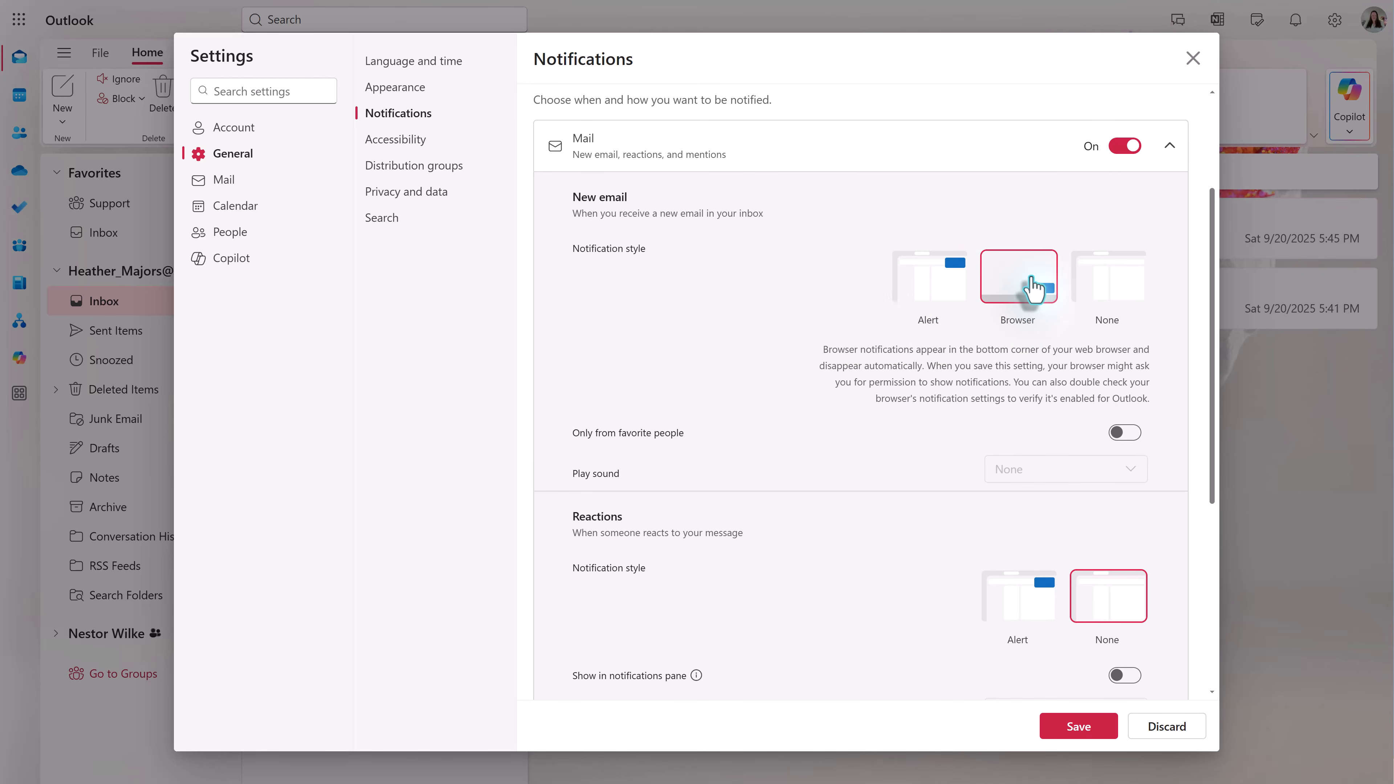
left_click(909, 294)
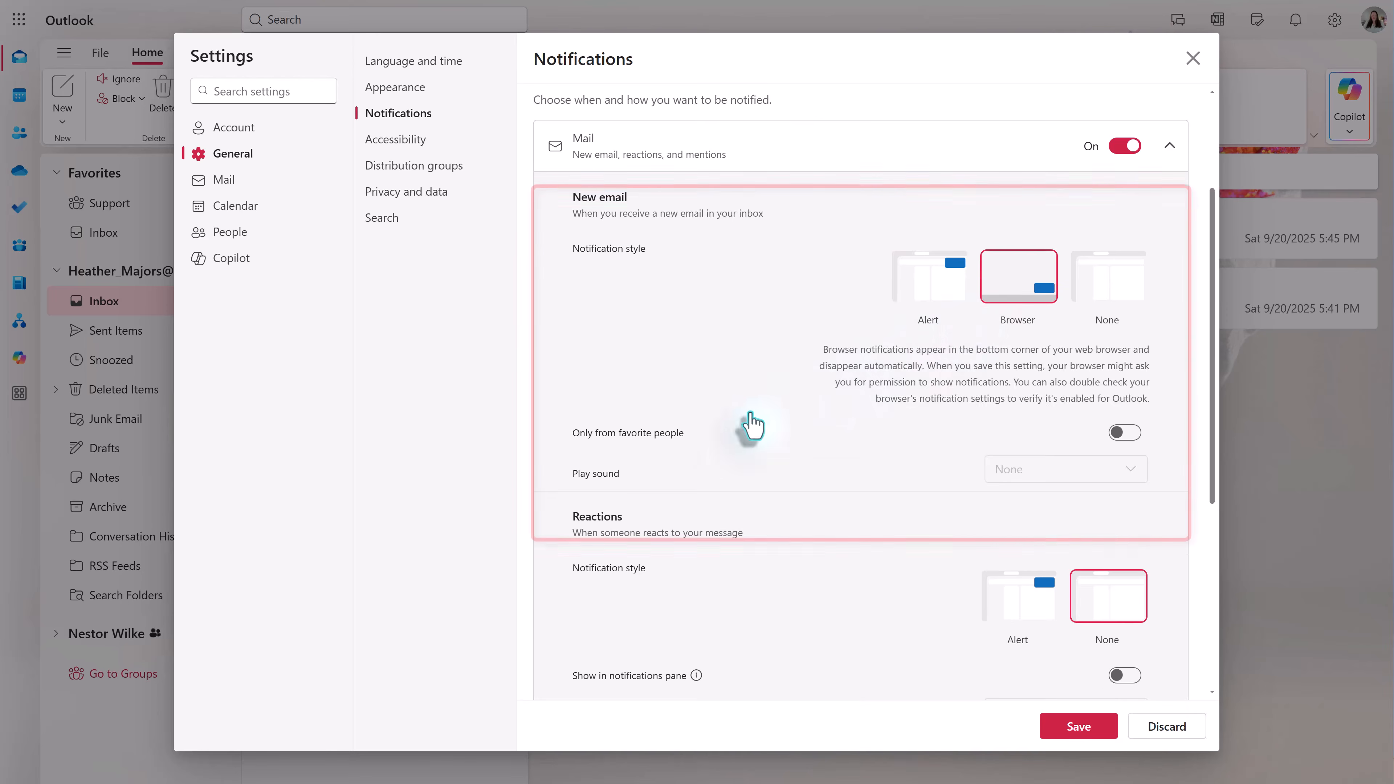
scroll(750, 421, "down", 4)
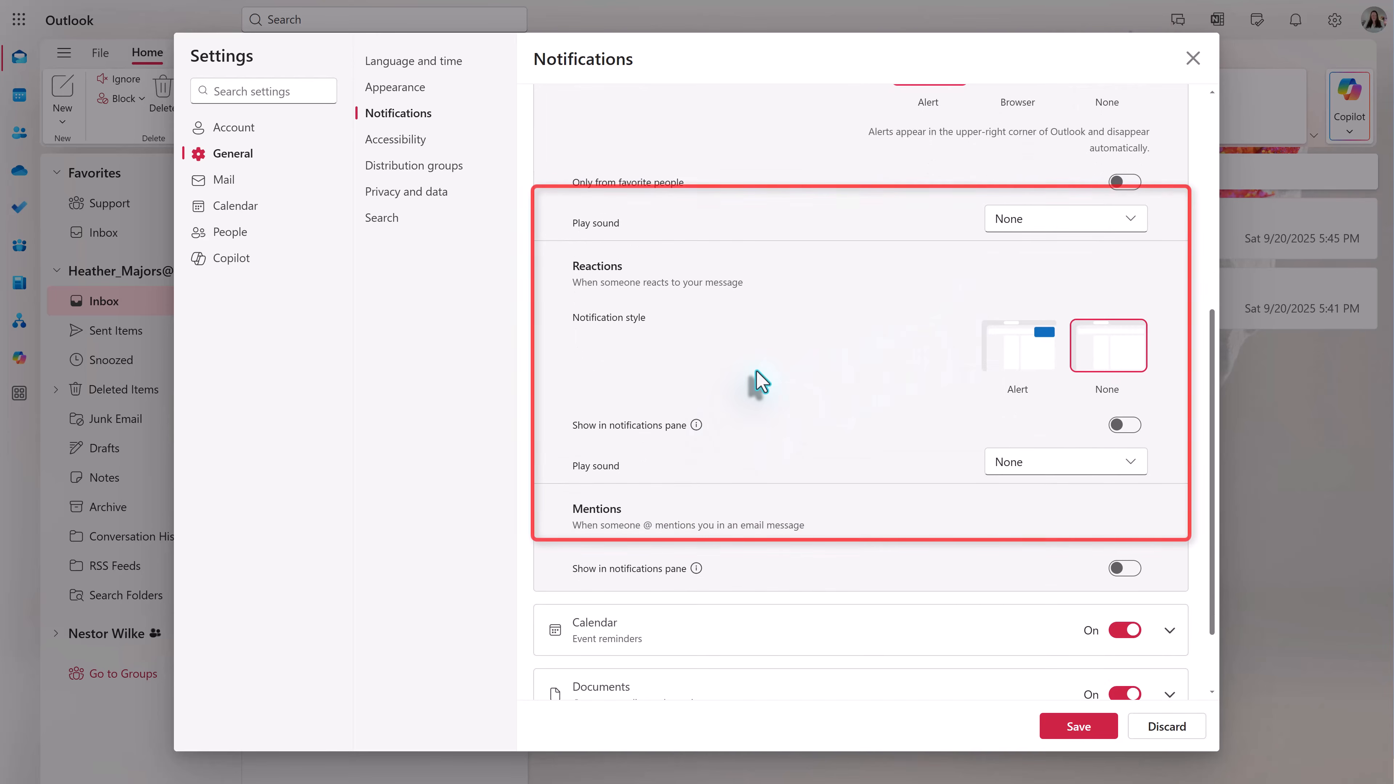
scroll(768, 405, "down", 1)
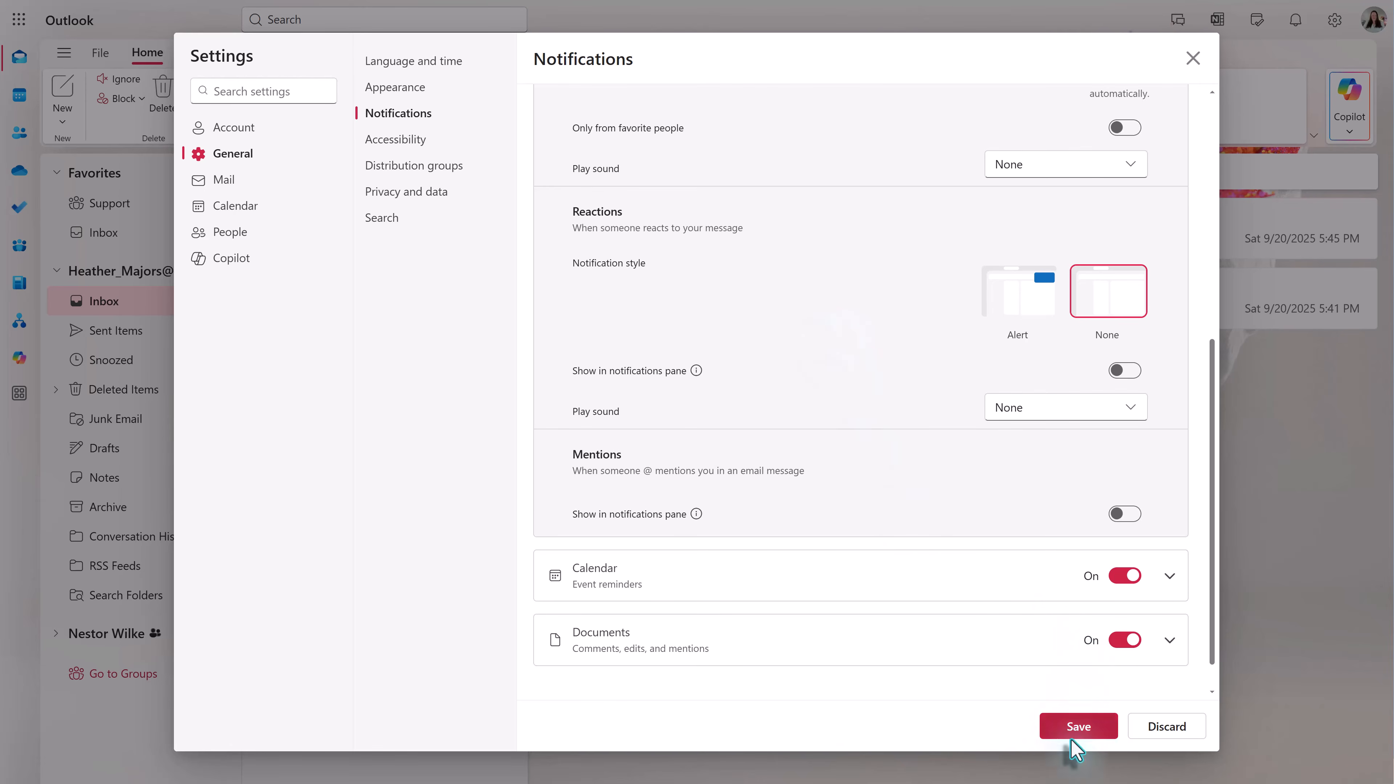
left_click(1075, 729)
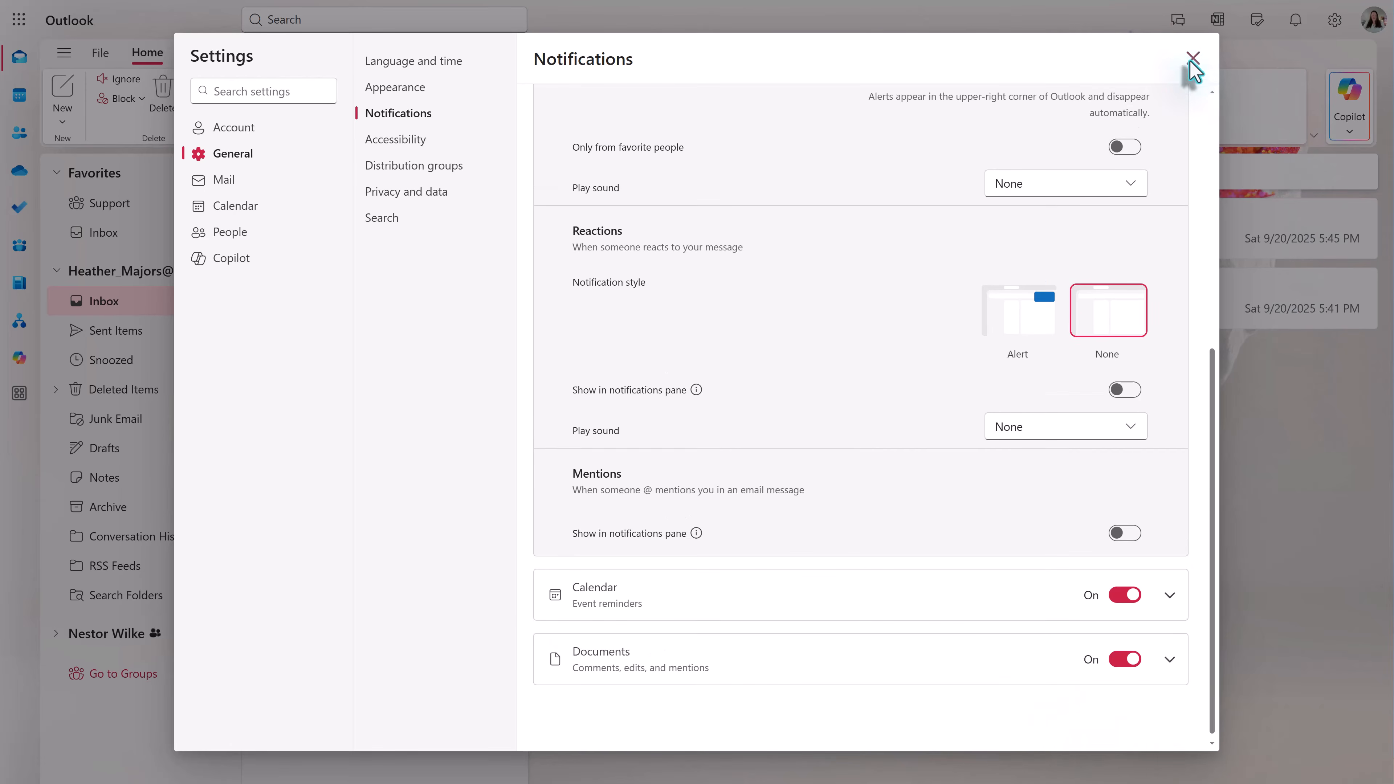
left_click(1193, 58)
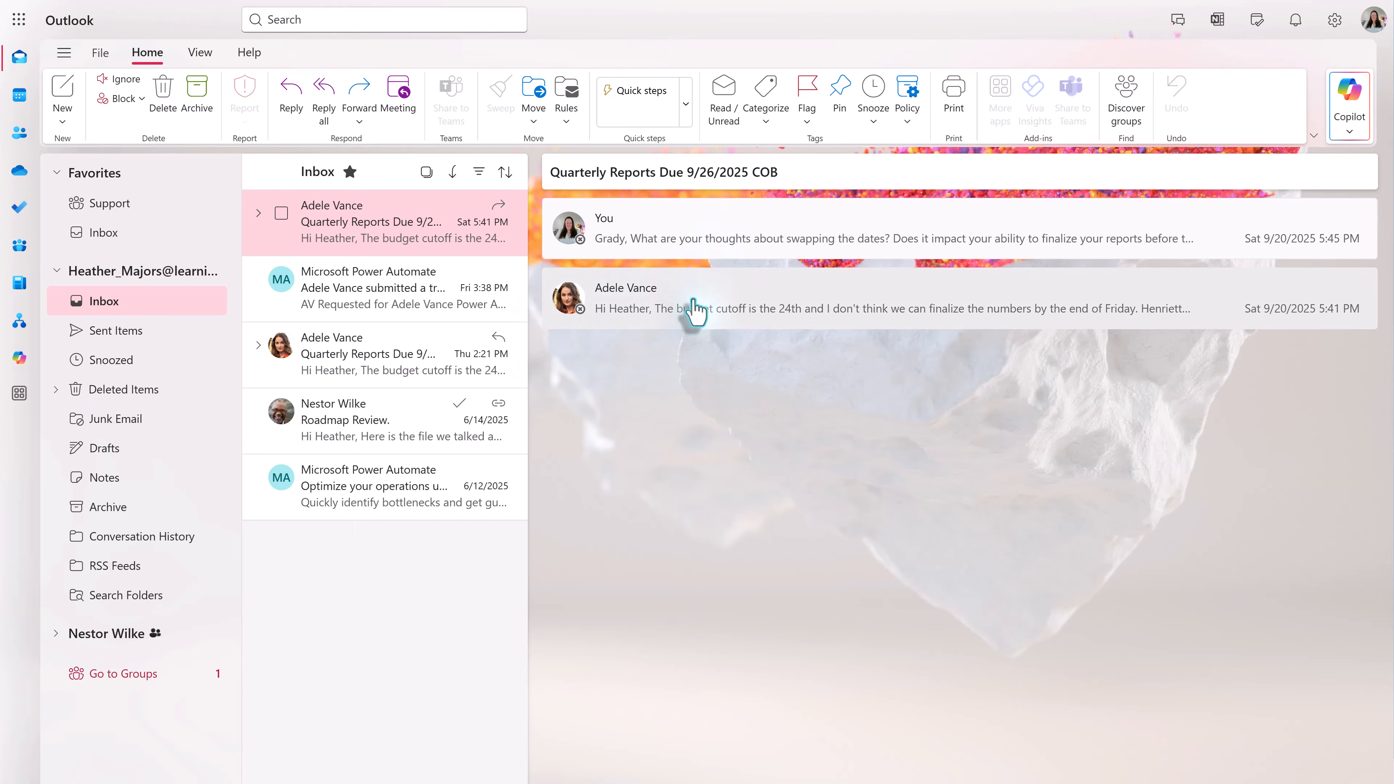
Open the sent reply about swapping dates in the Quarterly Reports Due 9/26/2025 COB conversation and add a thumbs-up reaction.
left_click(693, 239)
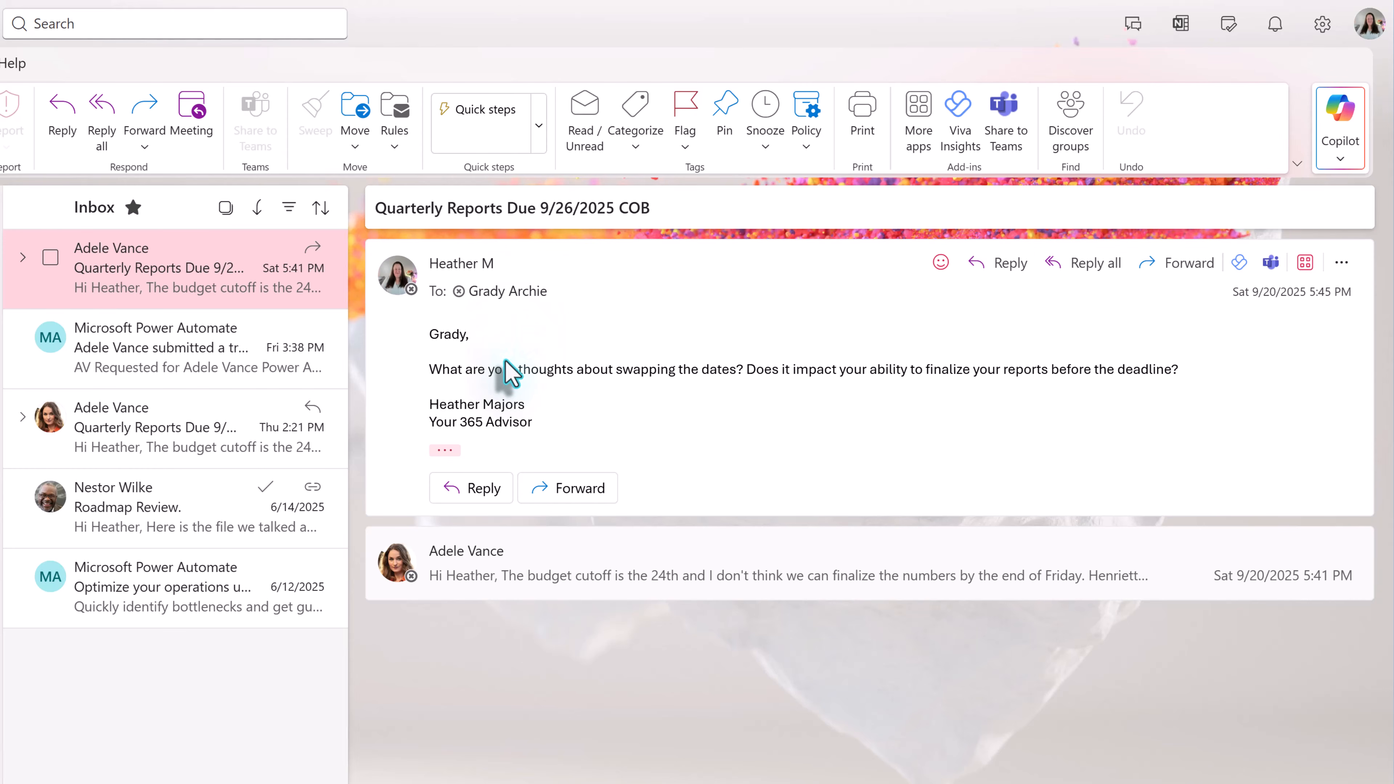
mouse_move(936, 270)
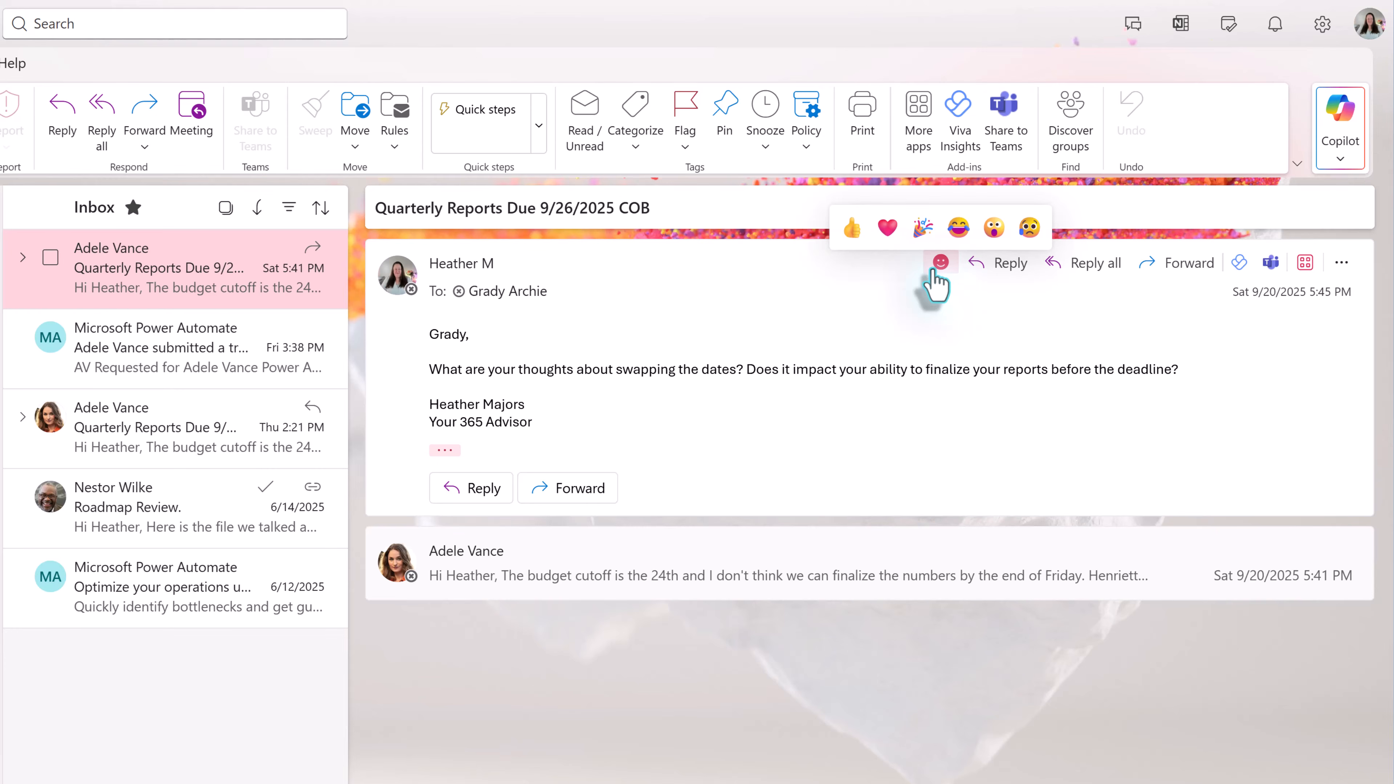
mouse_move(849, 244)
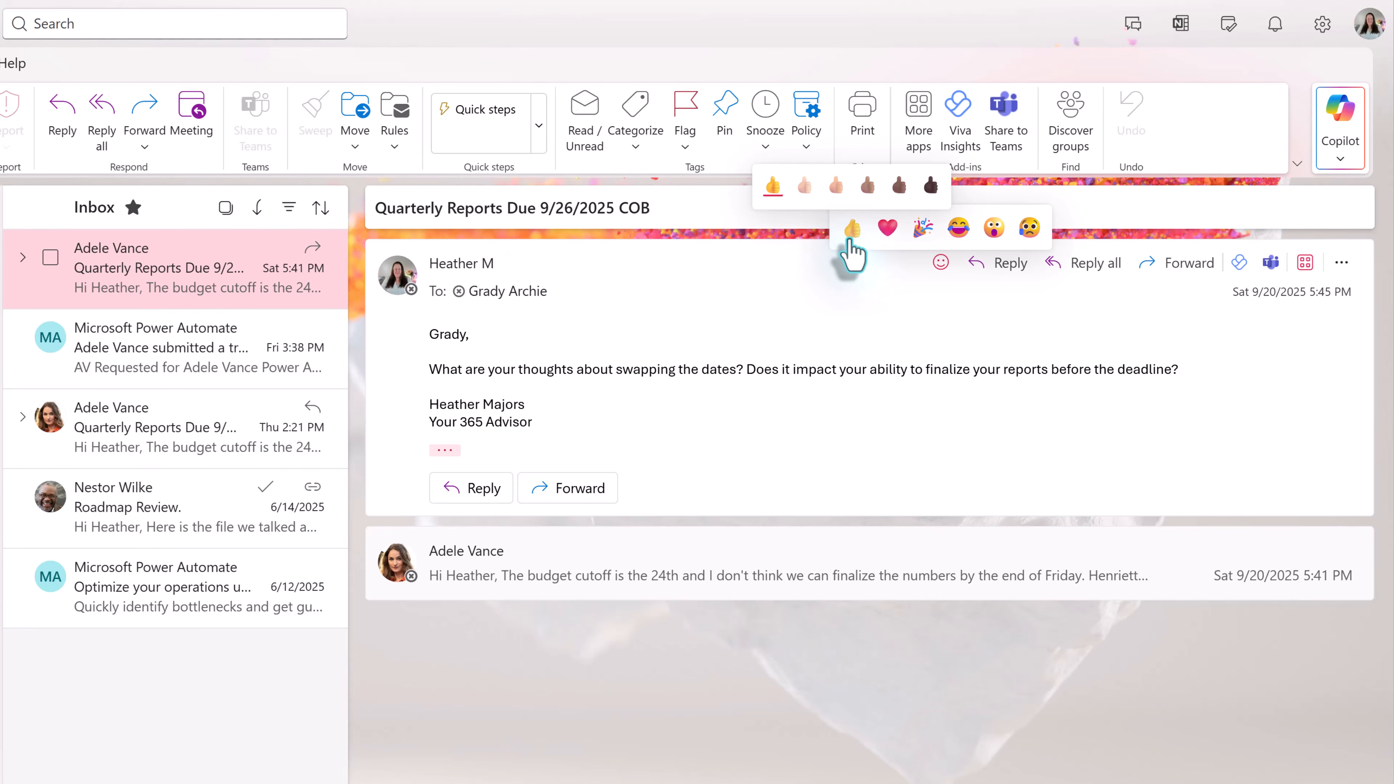
left_click(851, 242)
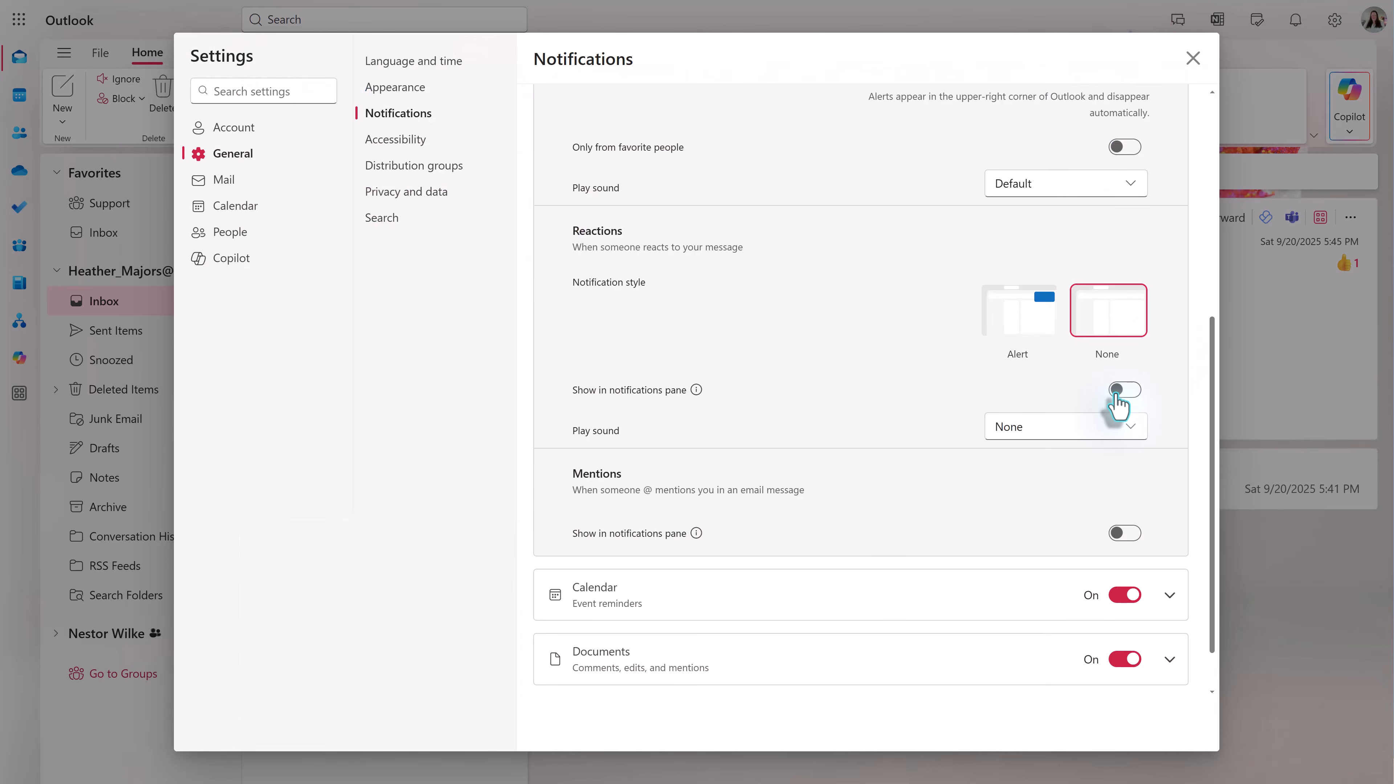
Turn on Show in notifications pane for mail reactions, leave the settings, and view the notifications.
left_click(1120, 391)
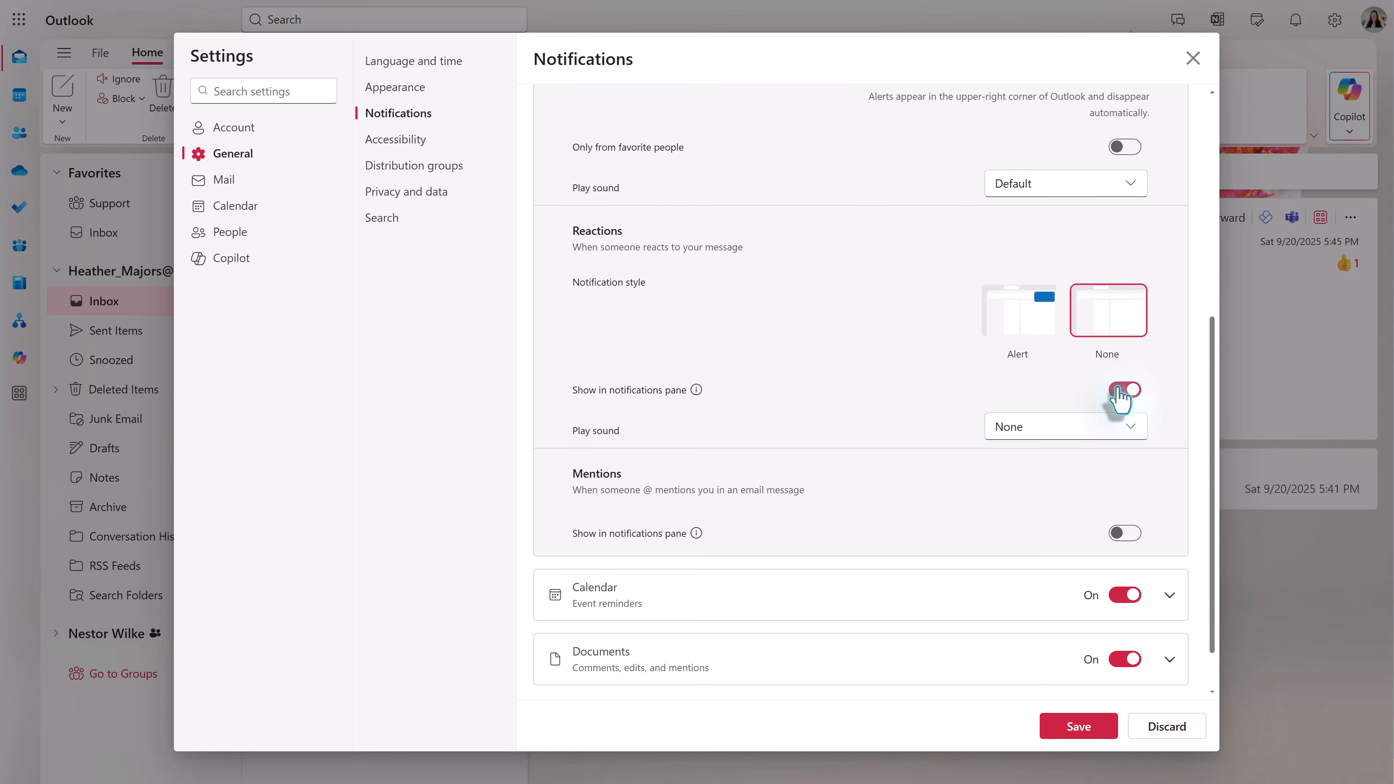
left_click(1193, 58)
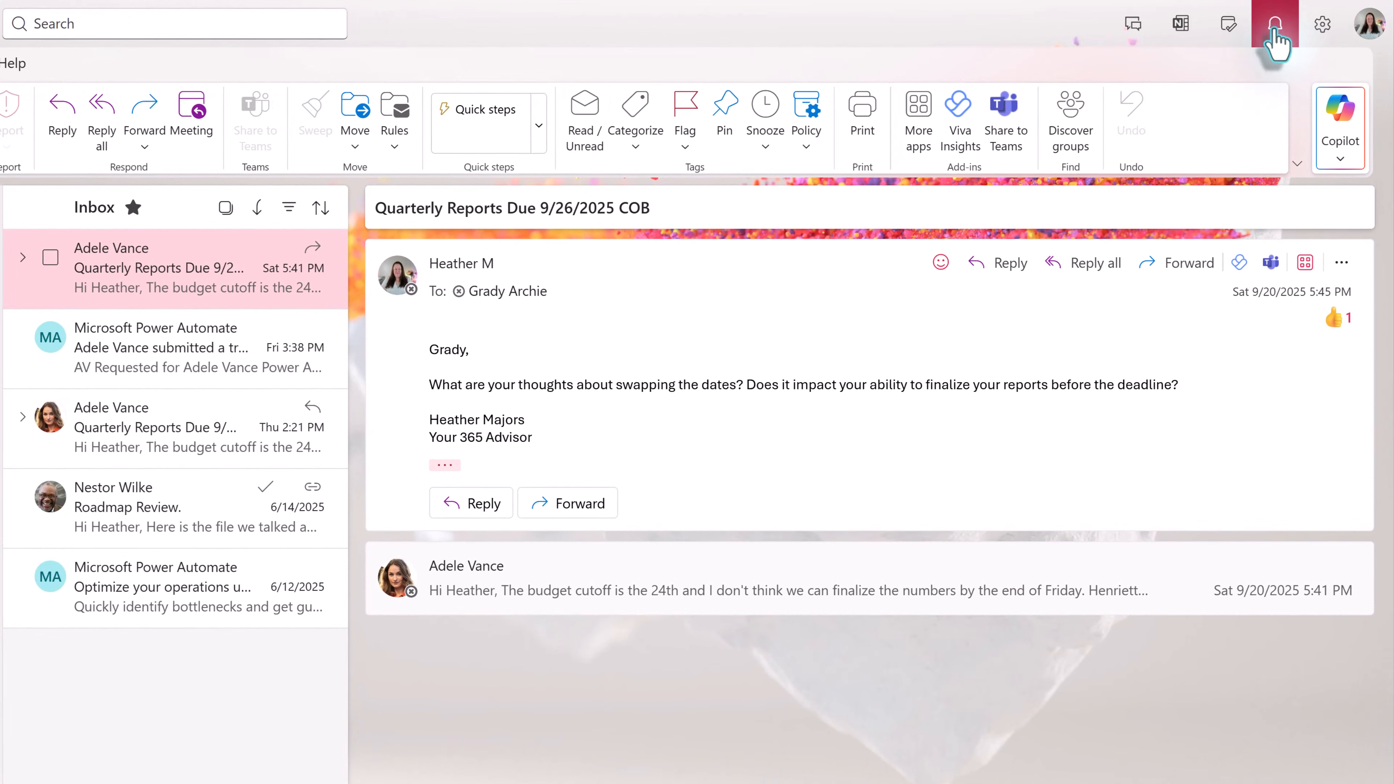
left_click(1278, 36)
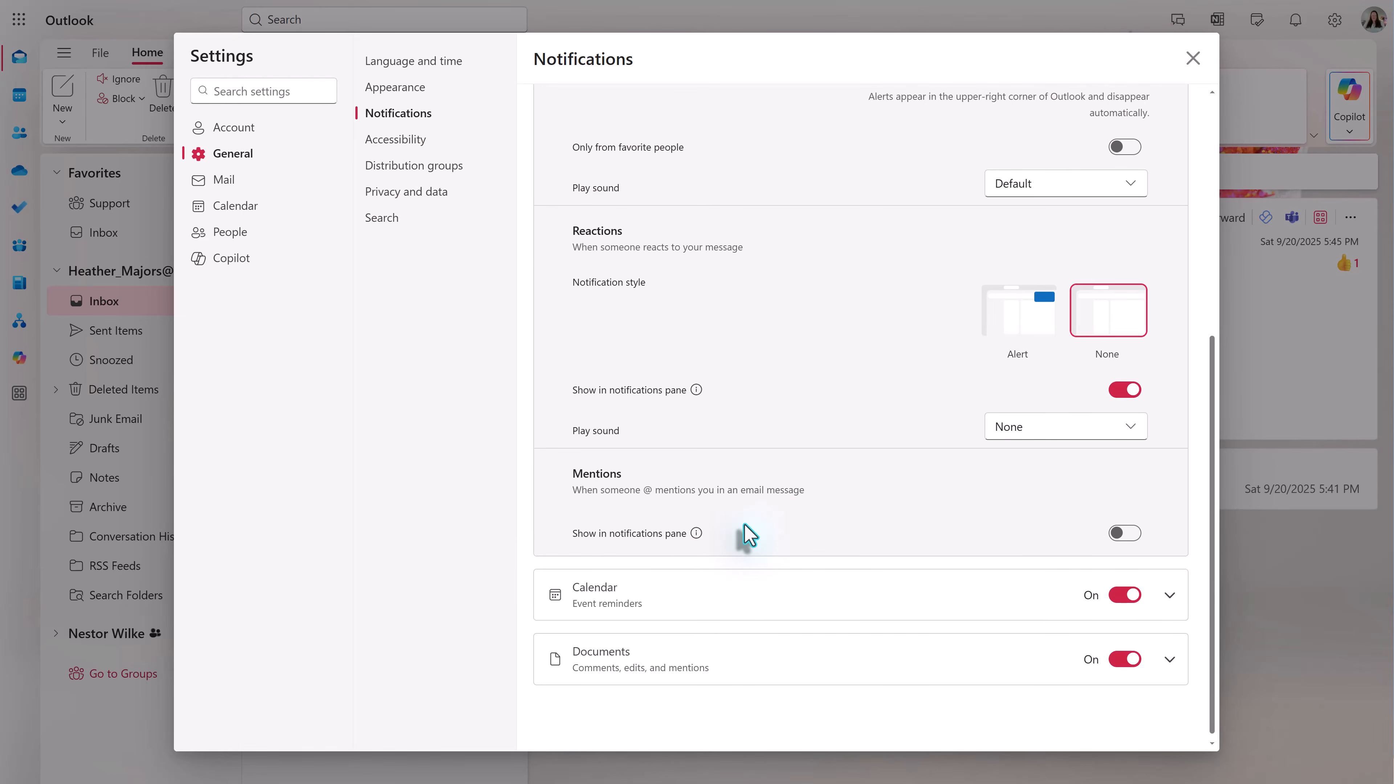
Set the play sound of the Calendar event reminders to Default in the notification settings.
scroll(1167, 240, "up", 6)
left_click(1168, 228)
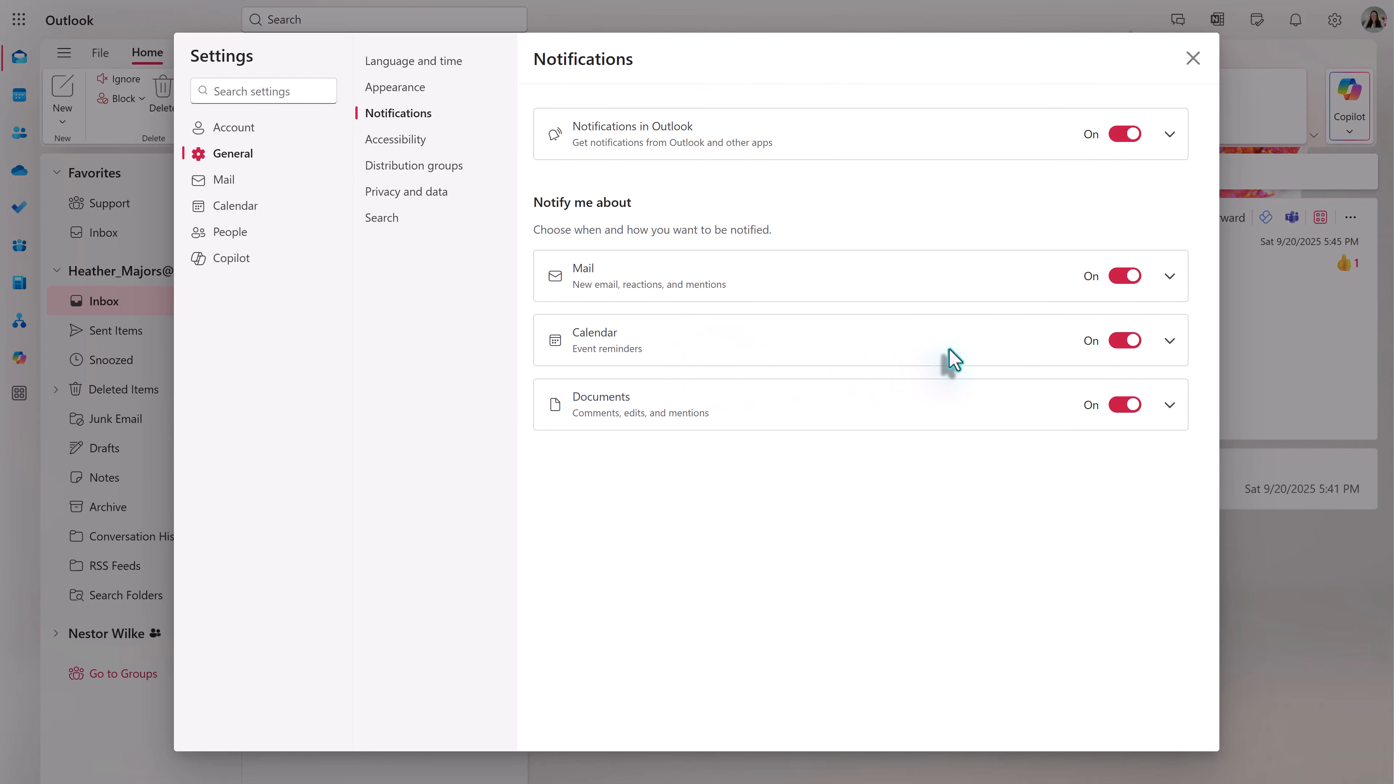
left_click(1171, 343)
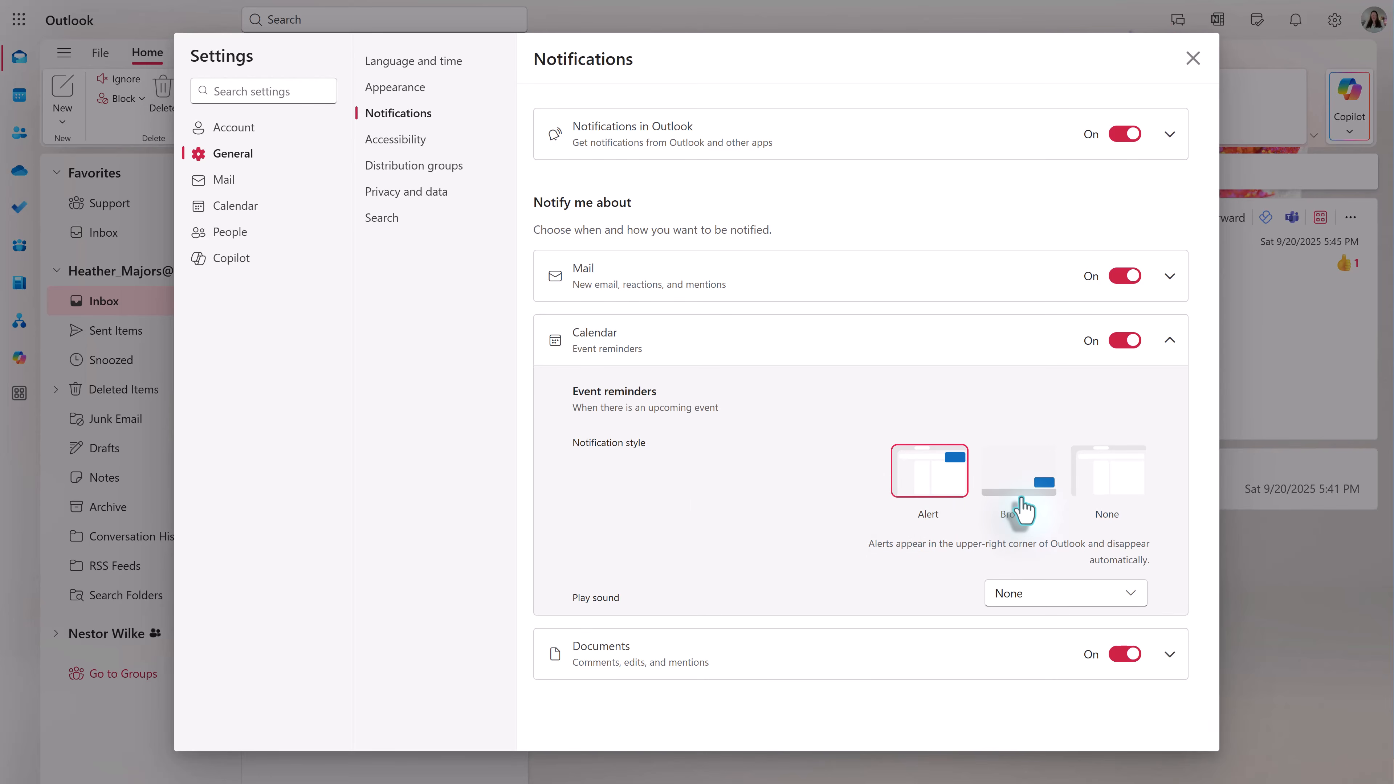
left_click(1112, 609)
left_click(1030, 626)
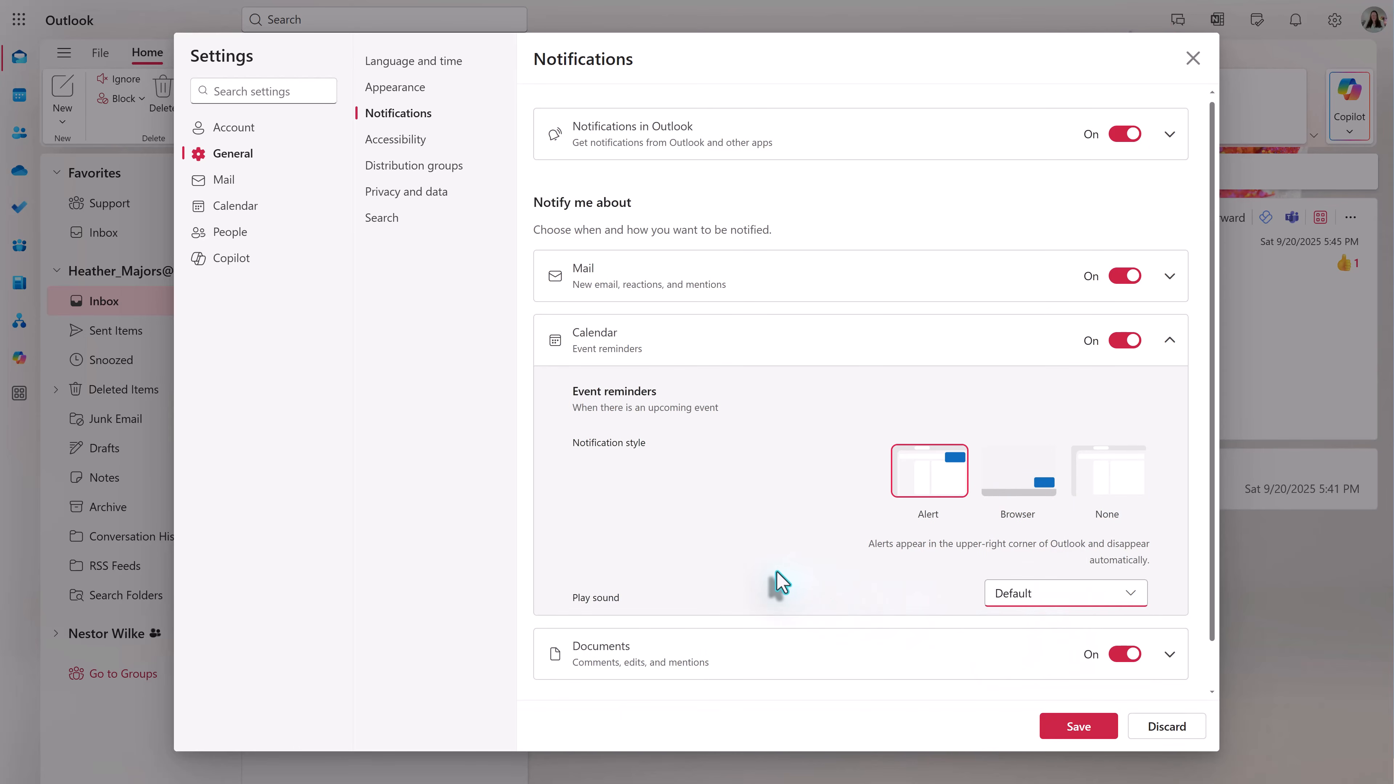
left_click(1170, 340)
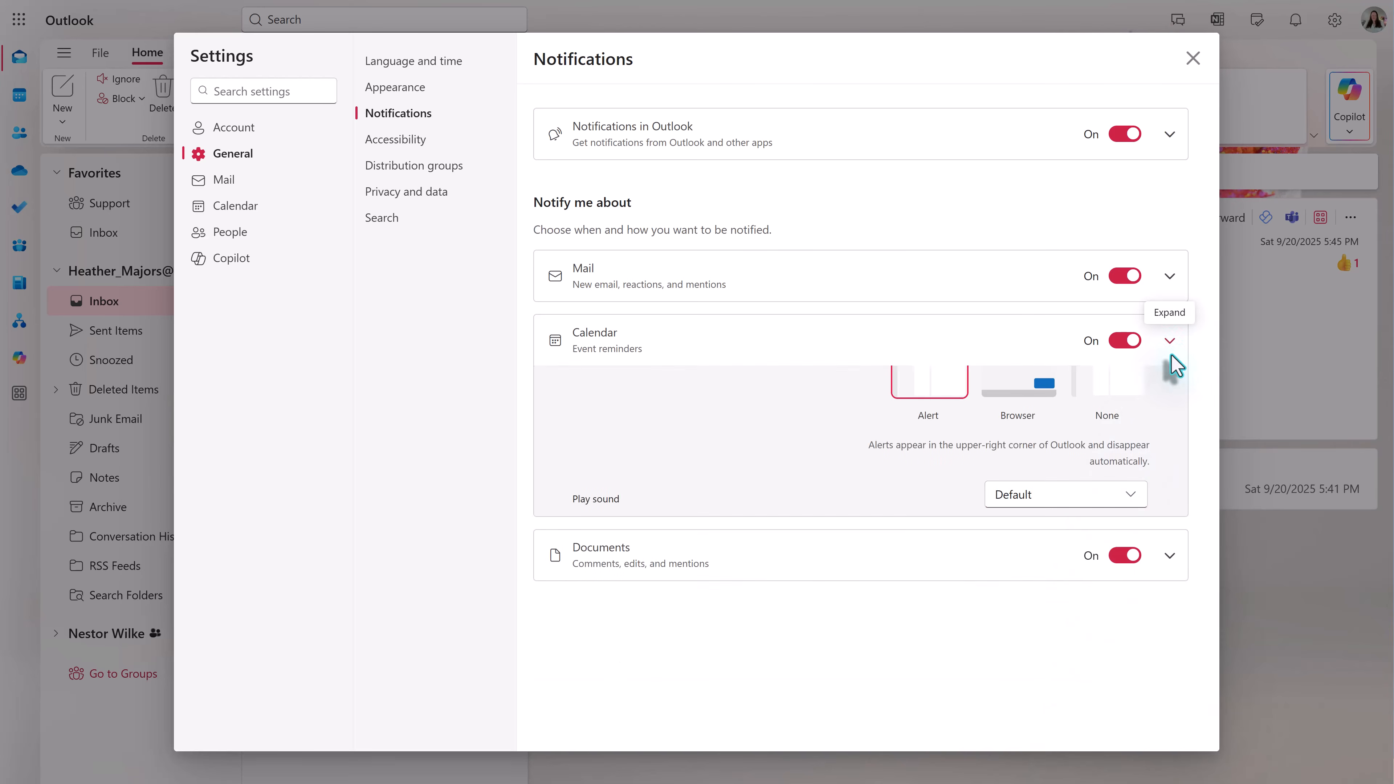
Review the Documents notification options, and select the 1:01 AM - 11:59 PM time format in the Language and time settings.
left_click(1172, 409)
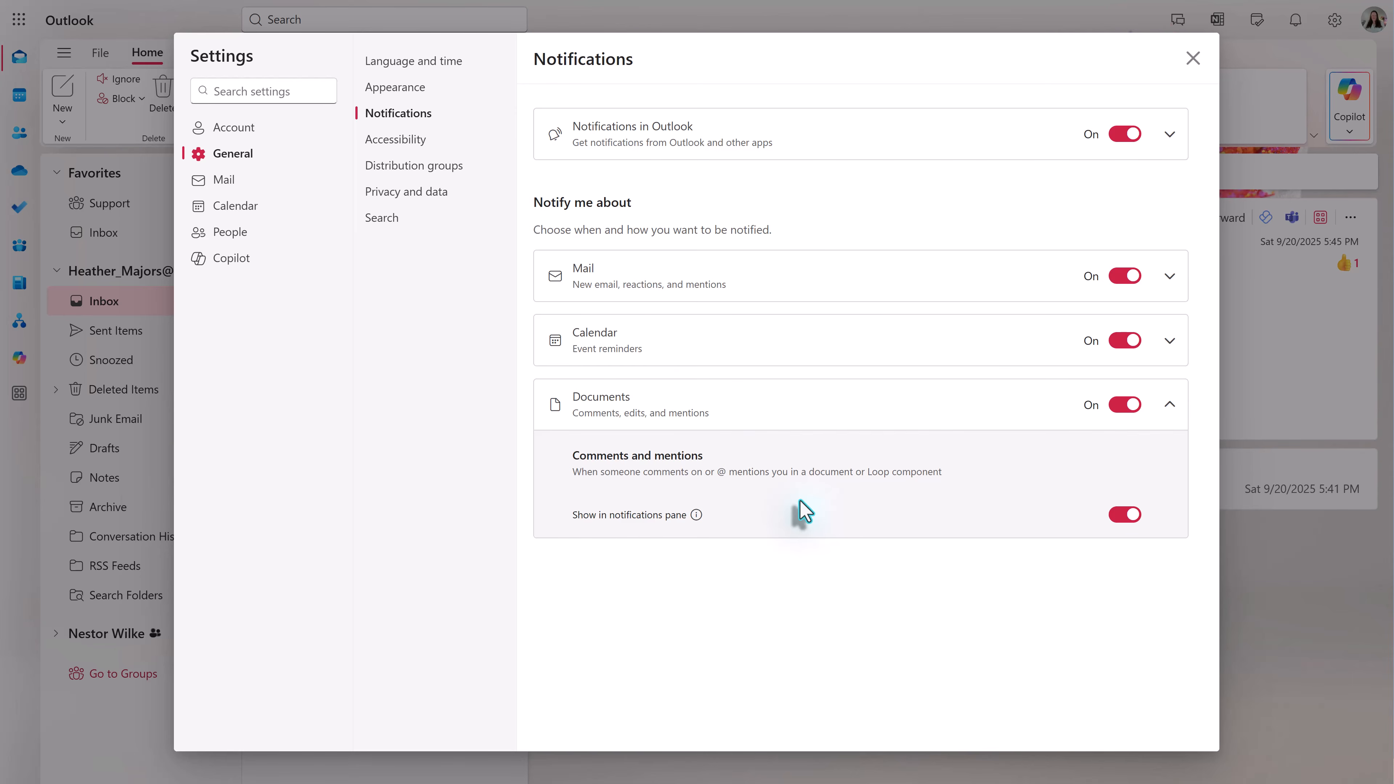
left_click(391, 62)
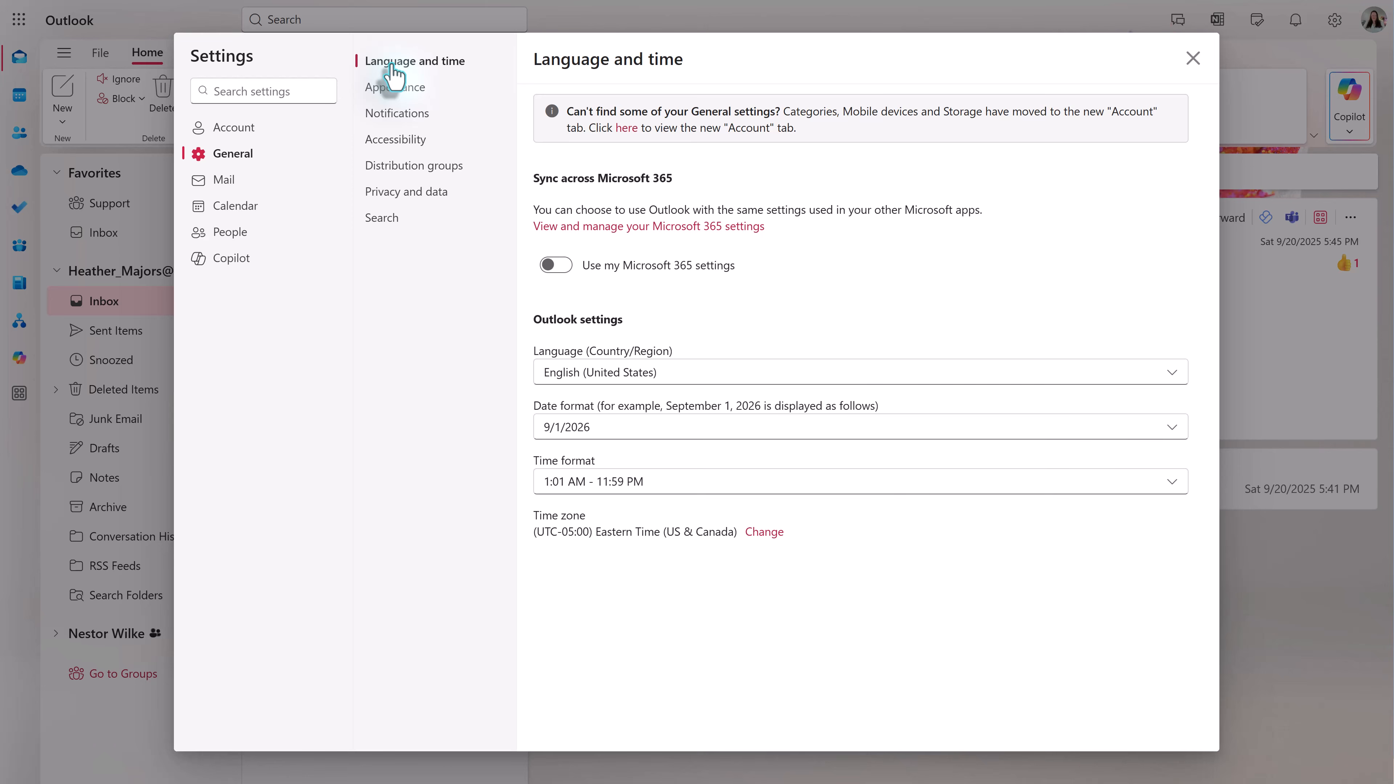
left_click(701, 485)
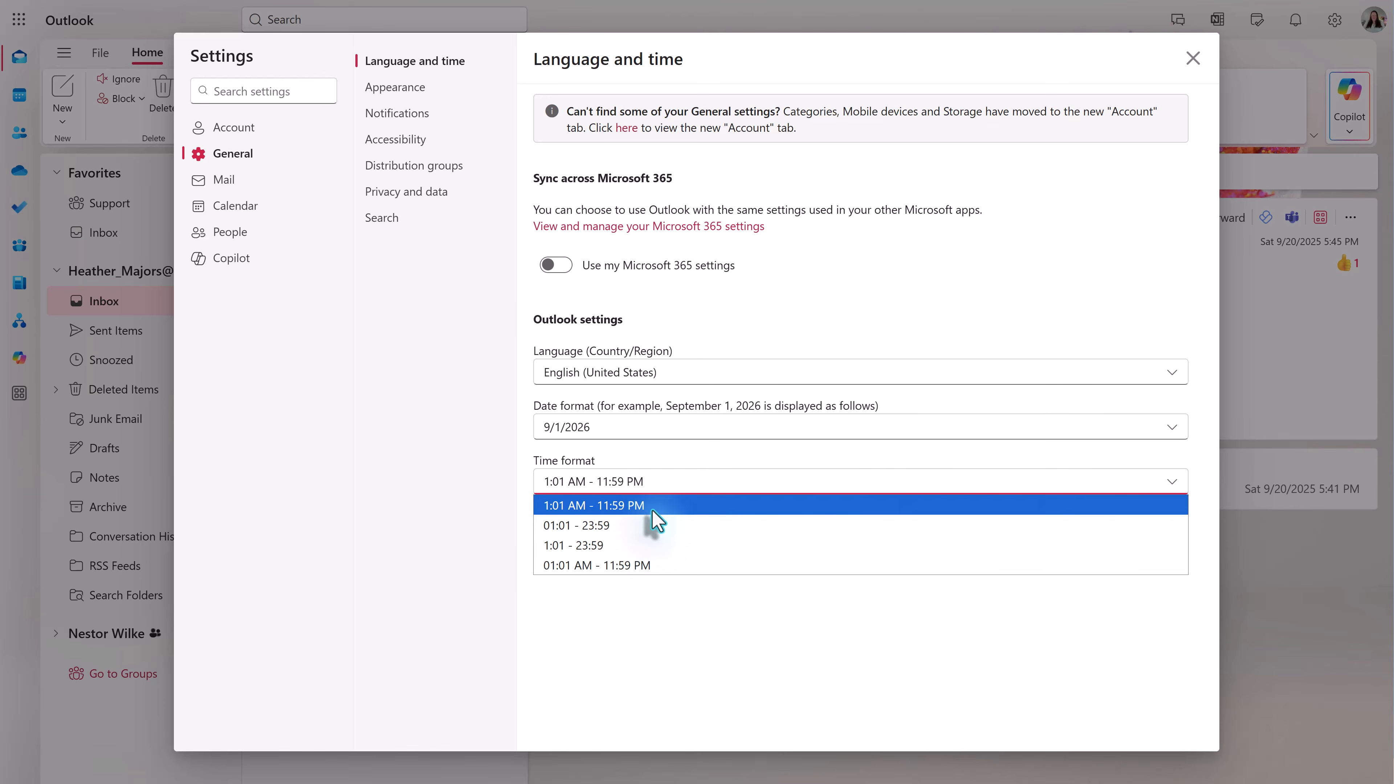
left_click(711, 497)
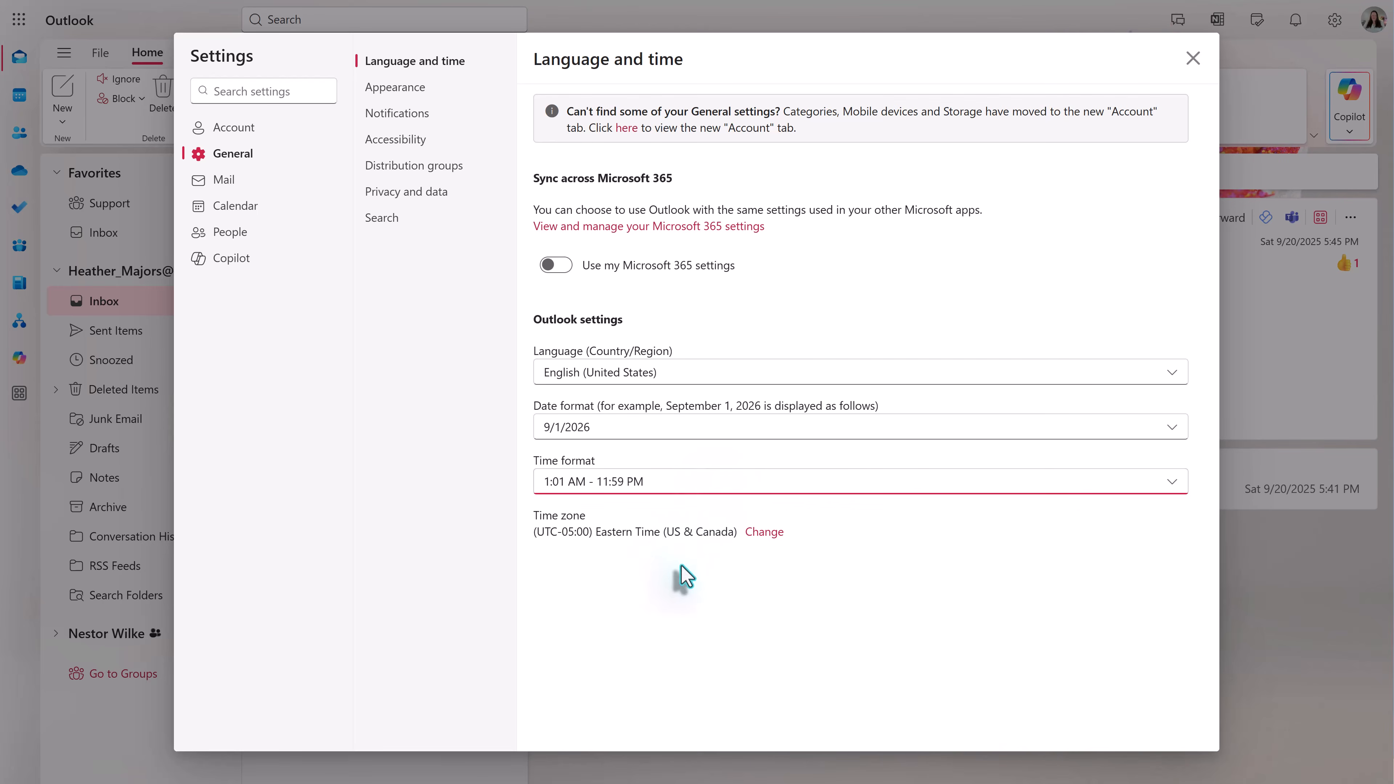
Preview the snowy mountain, misty landscape and orange abstract background images among the modern themes in the Appearance settings.
left_click(406, 89)
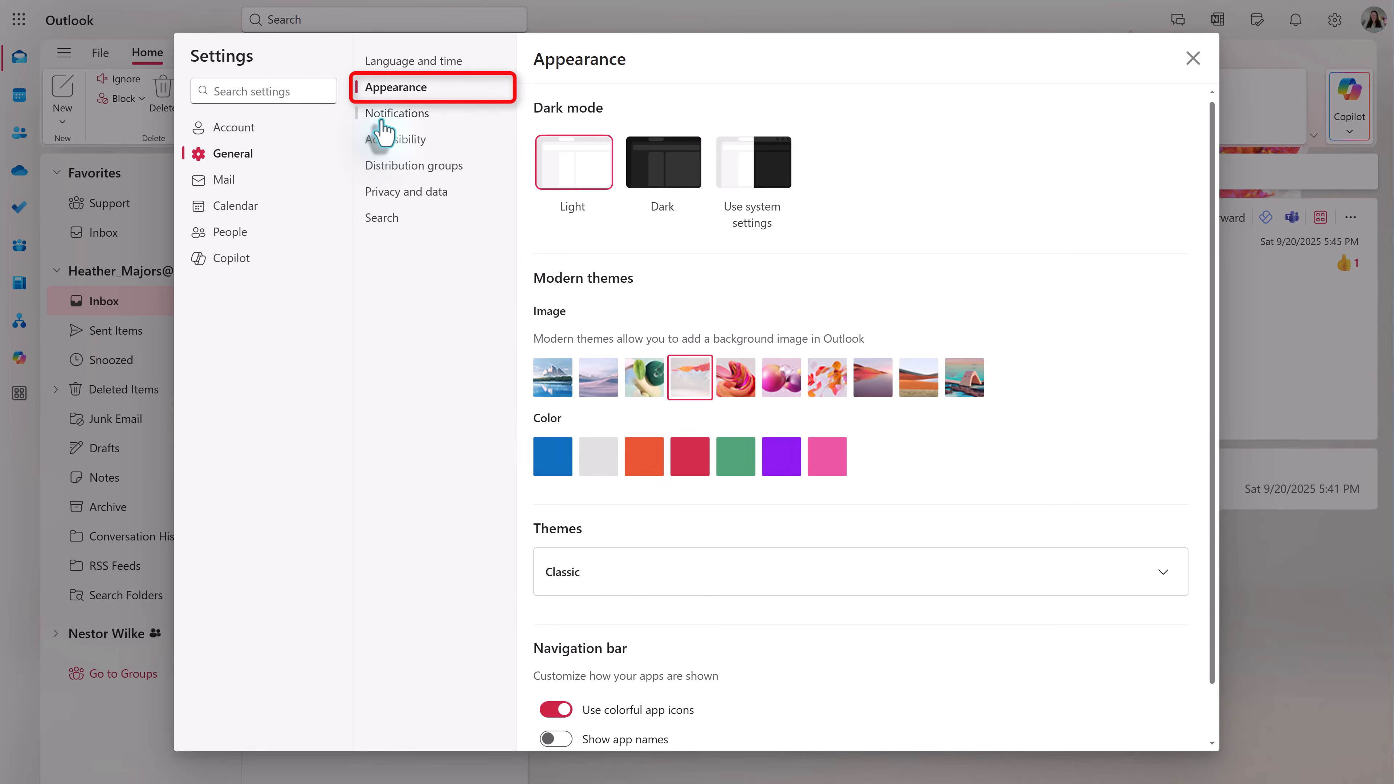
left_click(661, 182)
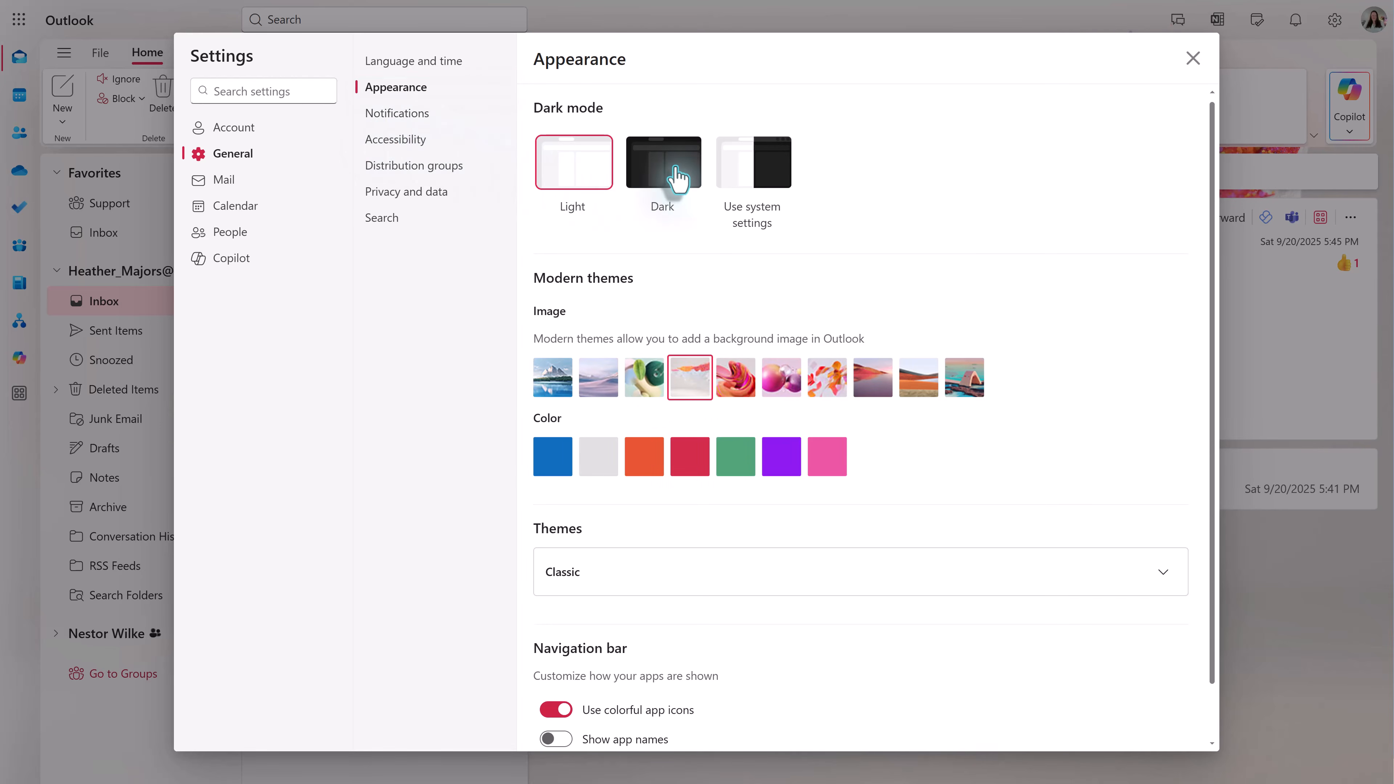
left_click(754, 183)
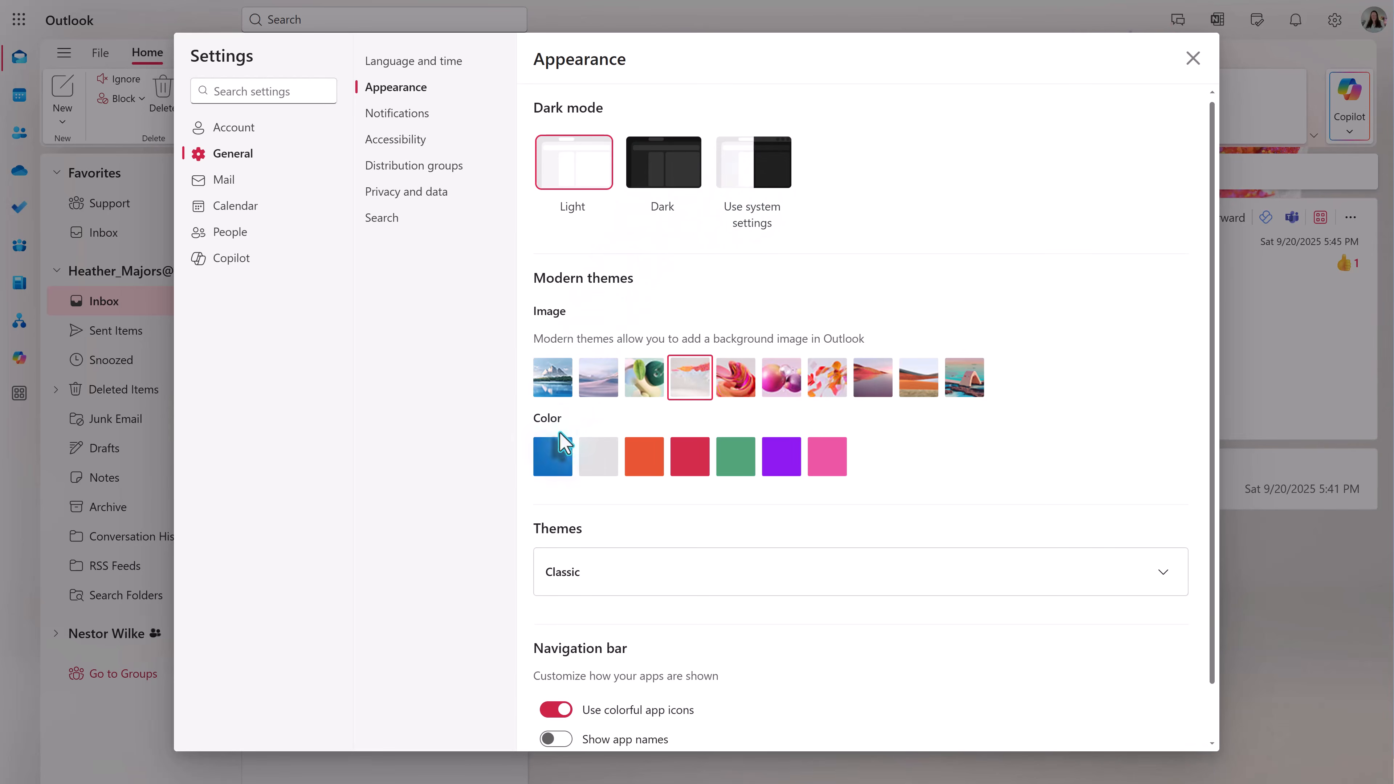
left_click(552, 379)
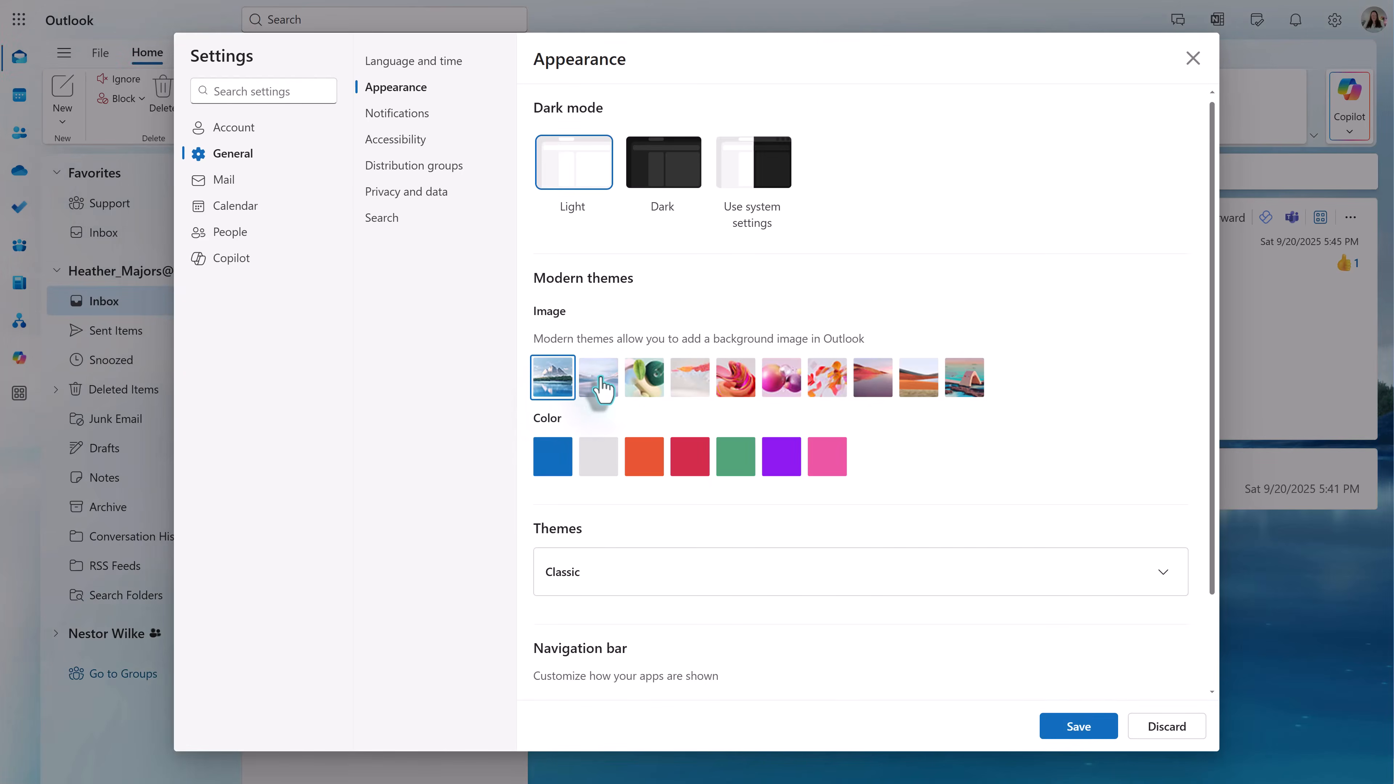
left_click(604, 389)
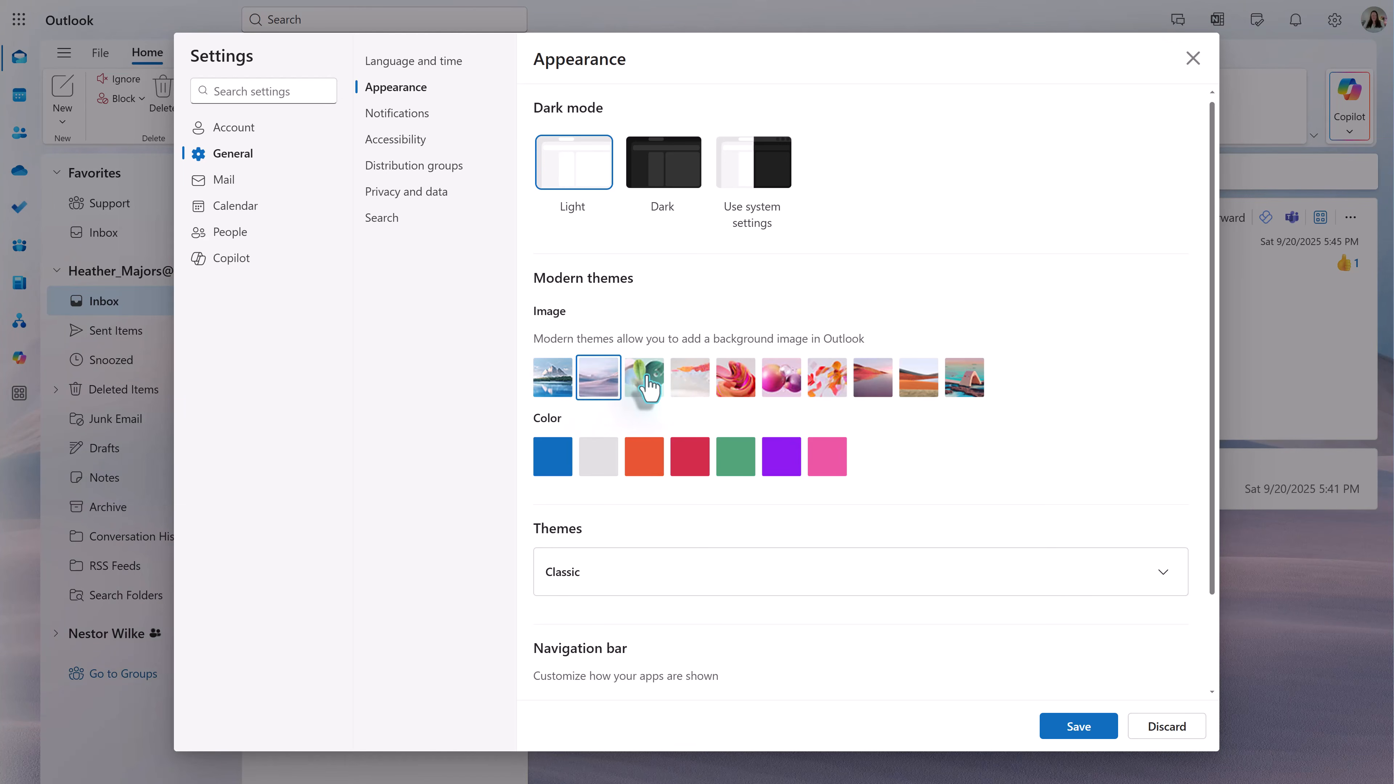
left_click(825, 388)
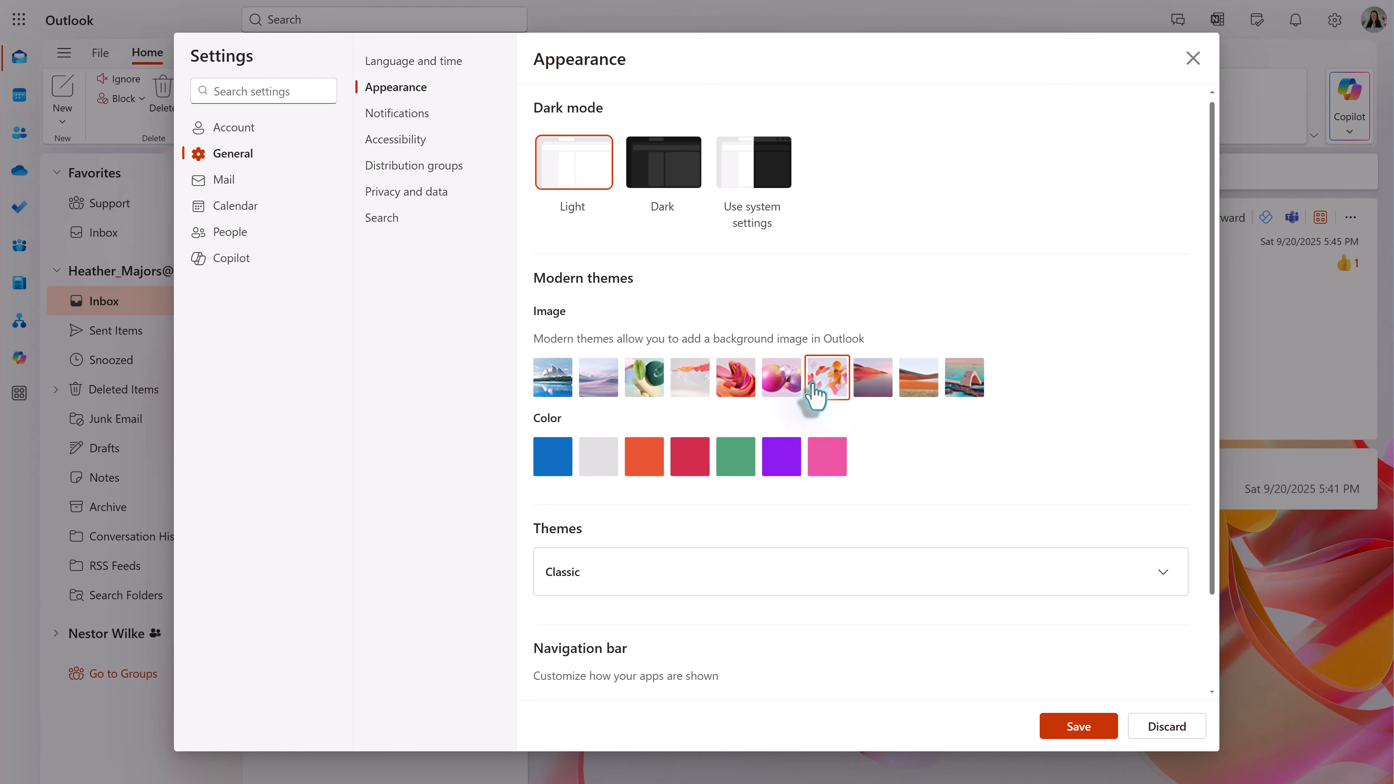
left_click(554, 466)
scroll(1043, 522, "down", 1)
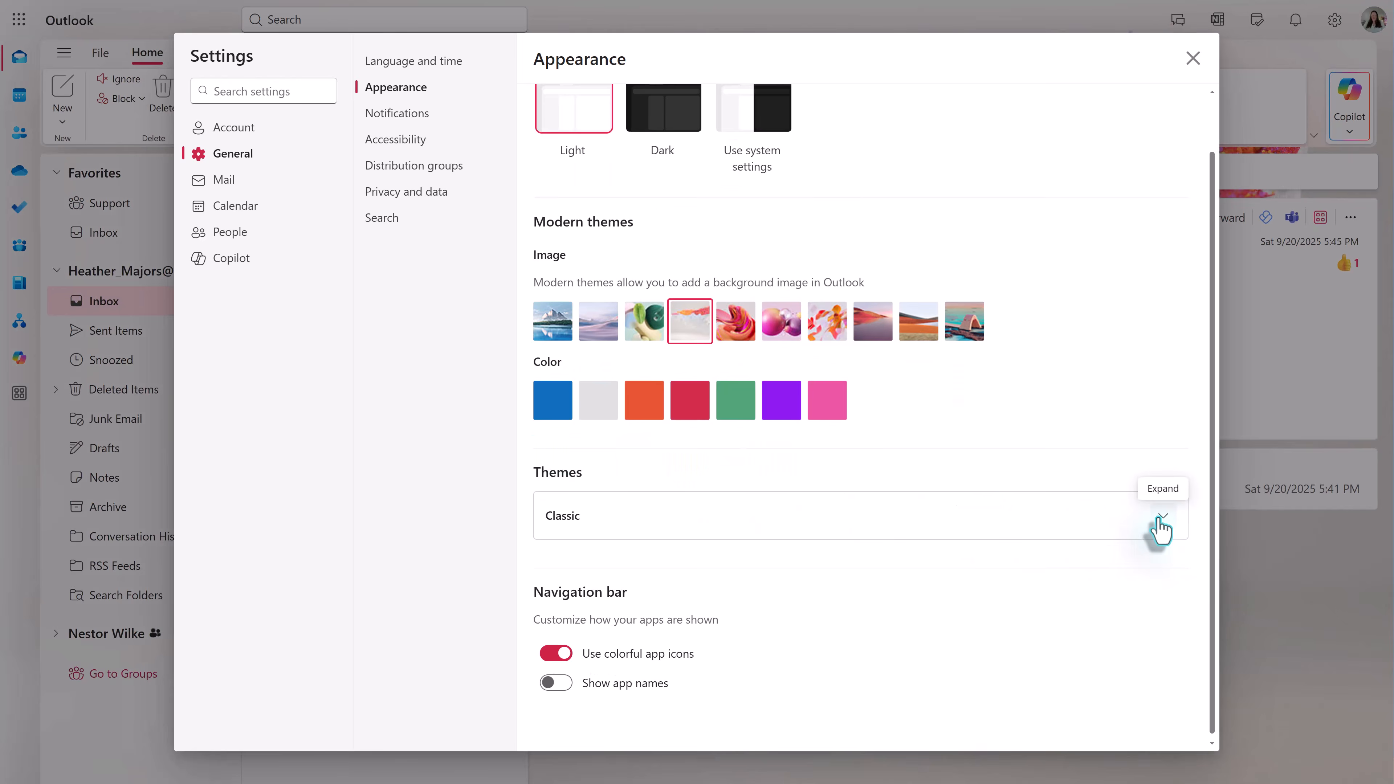
Review the Classic themes in the Appearance settings, and turn on Show app names for the navigation bar.
left_click(1159, 528)
scroll(1098, 533, "down", 3)
scroll(1063, 536, "down", 1)
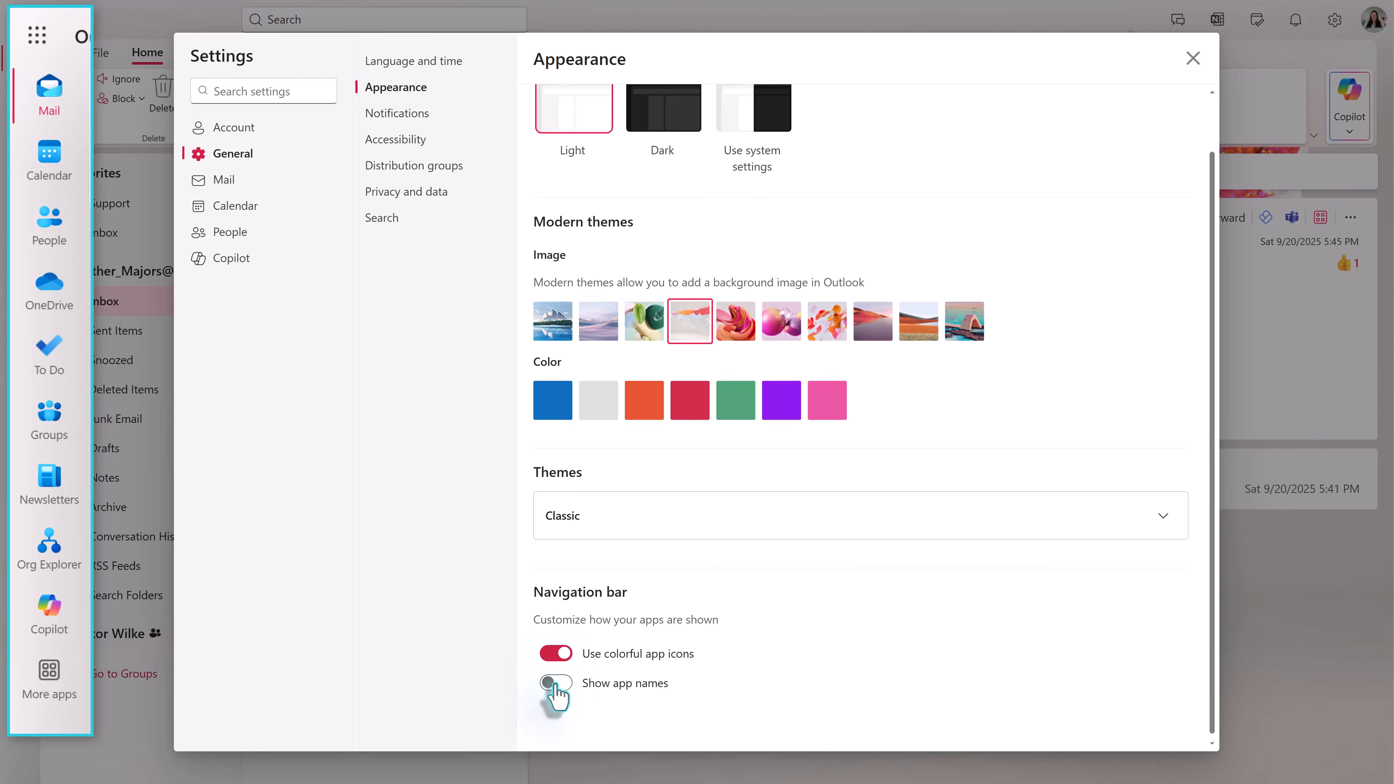
left_click(556, 684)
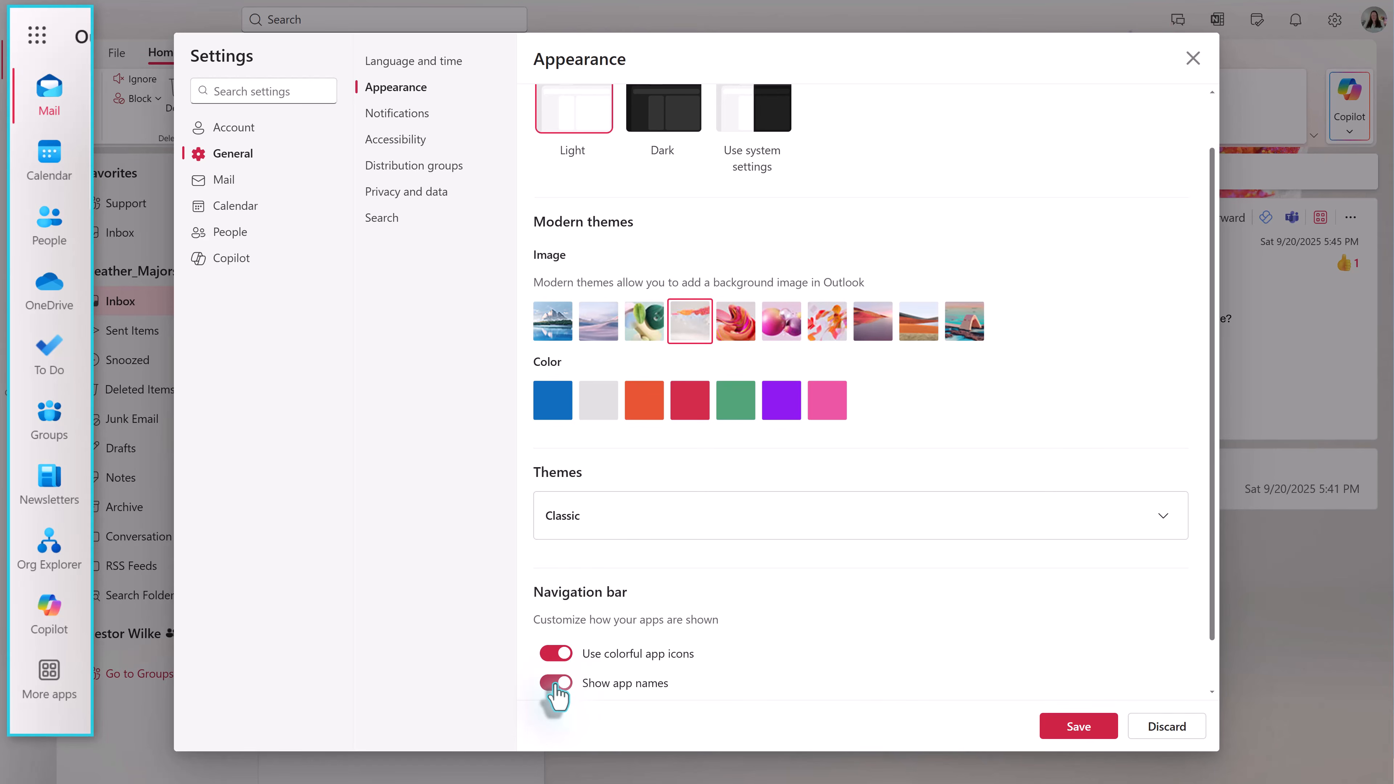